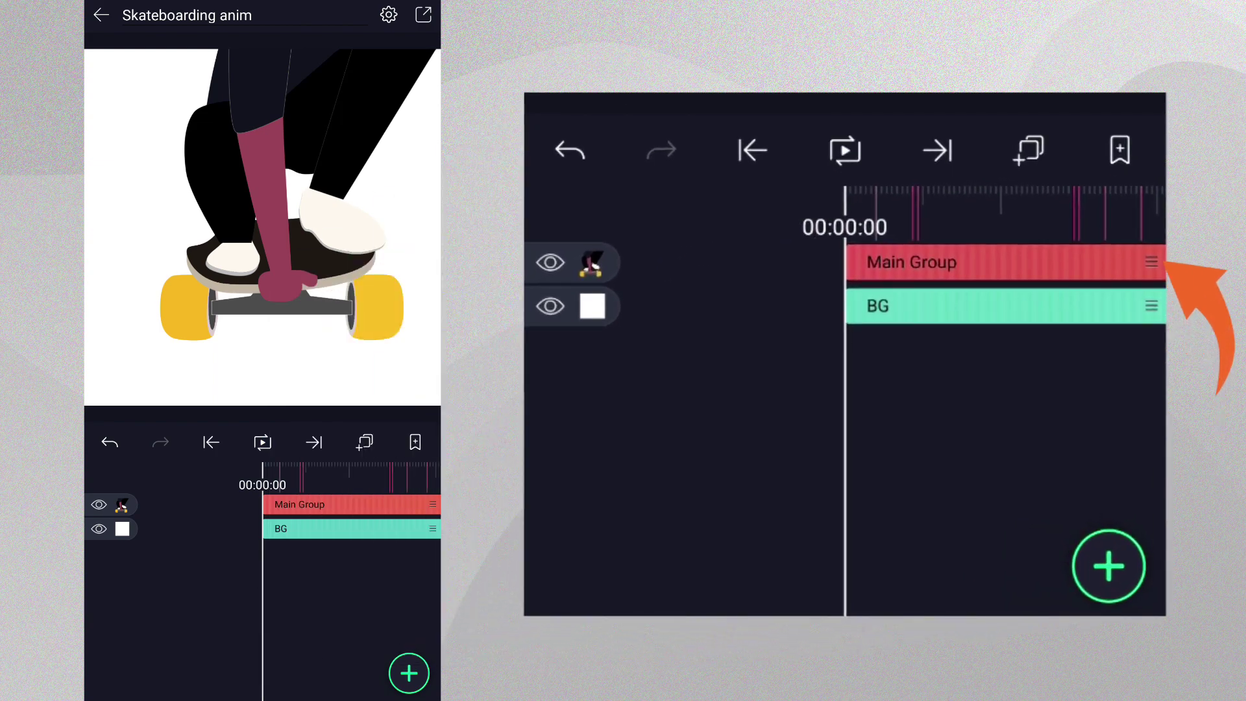
- Enter Main Group and scroll through the skateboarder's individual part layers
{"action": "left_click", "coordinate": [324, 507]}
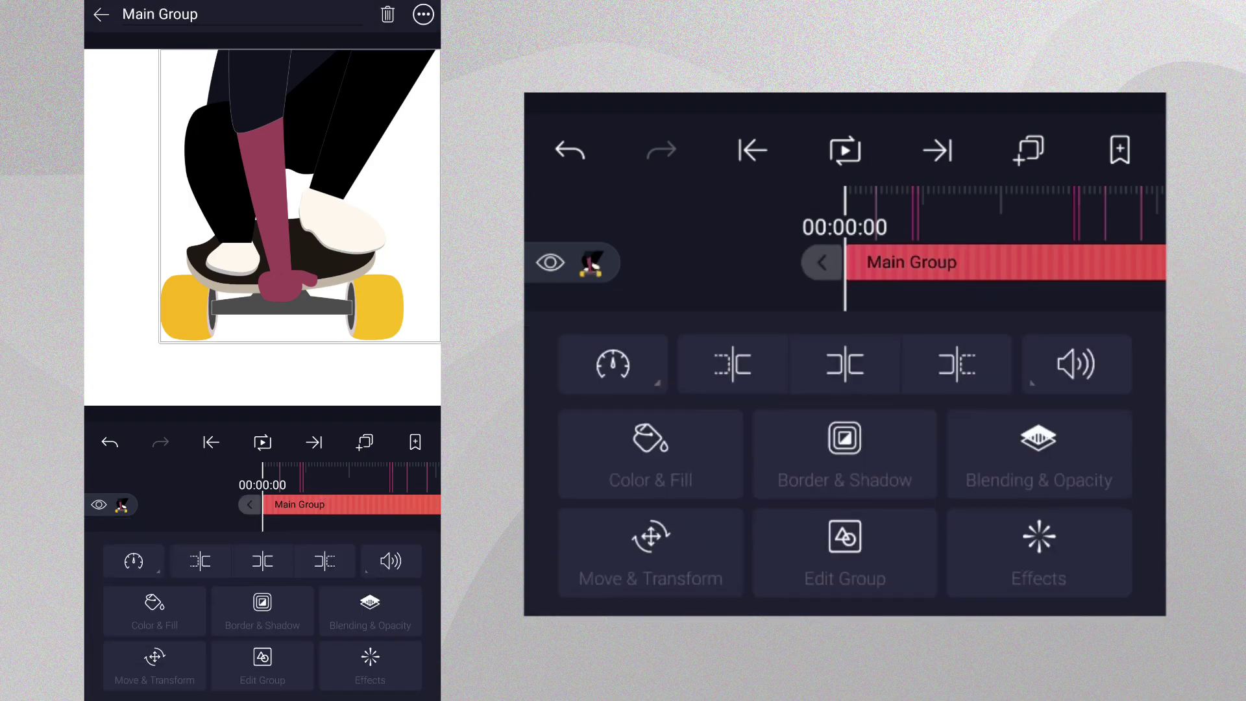
{"action": "left_click", "coordinate": [258, 659]}
{"action": "scroll", "coordinate": [346, 660], "scroll_direction": "down", "scroll_amount": 5}
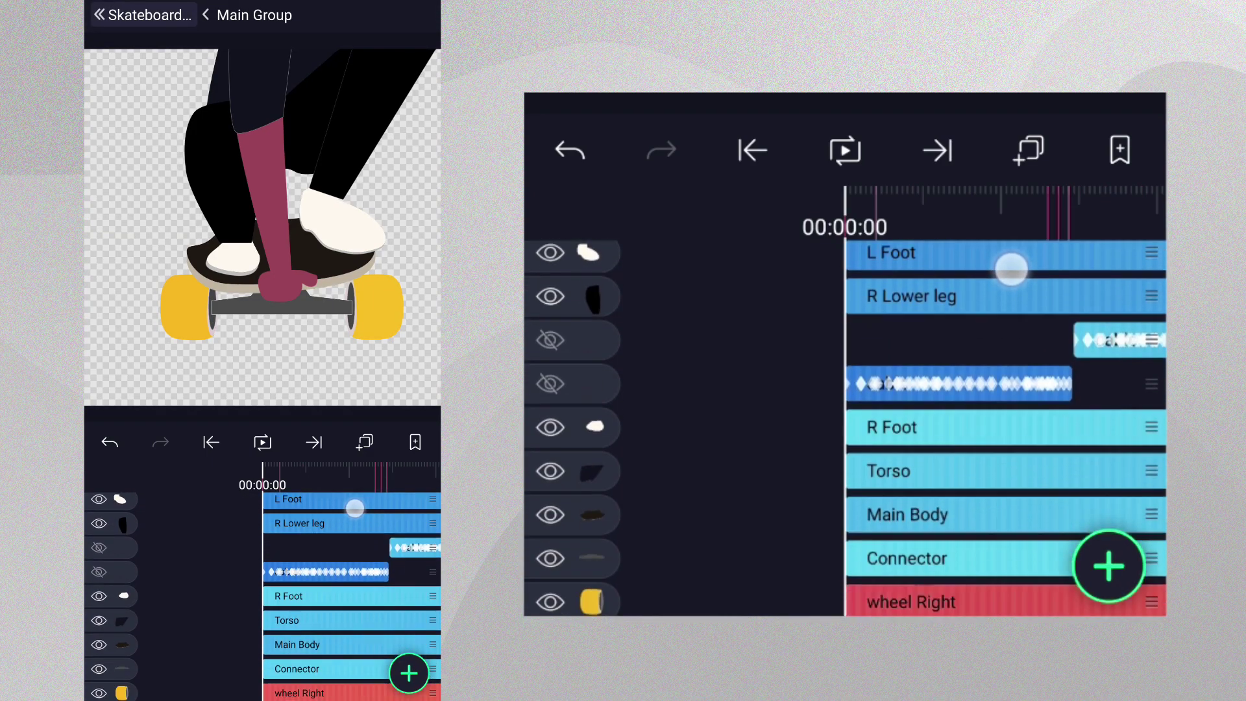
{"action": "scroll", "coordinate": [361, 439], "scroll_direction": "up", "scroll_amount": 4}
{"action": "scroll", "coordinate": [354, 586], "scroll_direction": "up", "scroll_amount": 3}
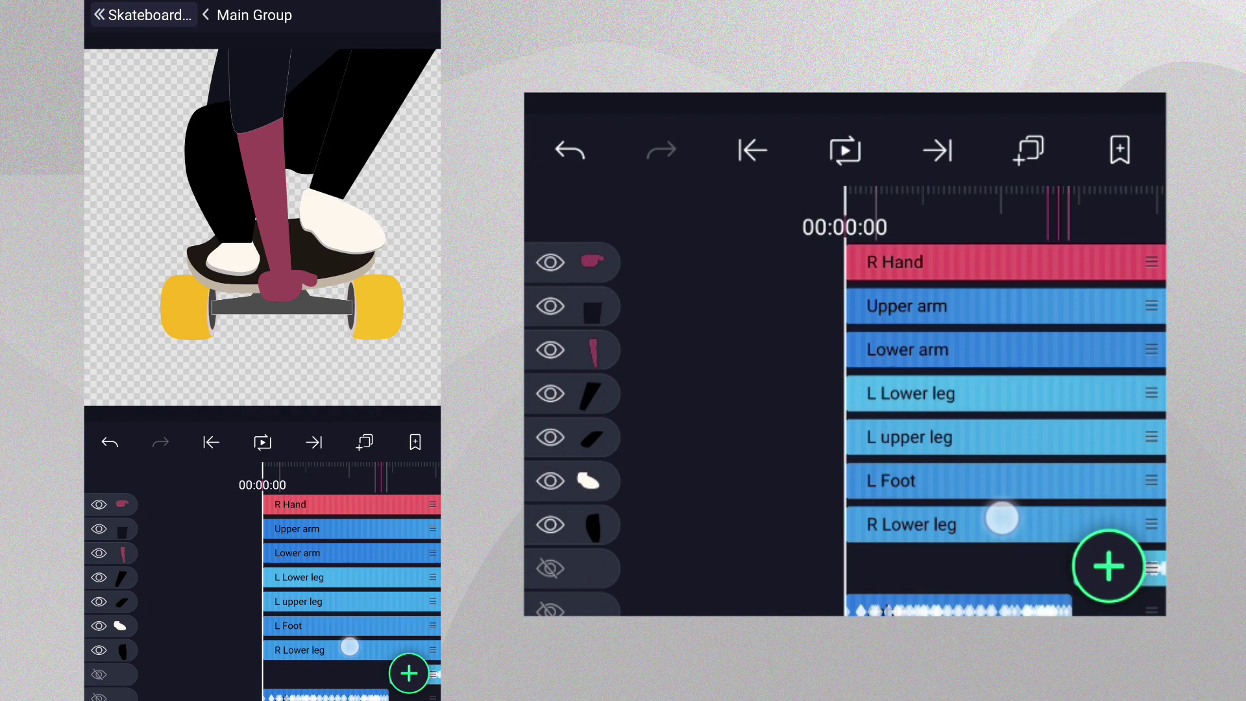
{"action": "scroll", "coordinate": [351, 656], "scroll_direction": "down", "scroll_amount": 3}
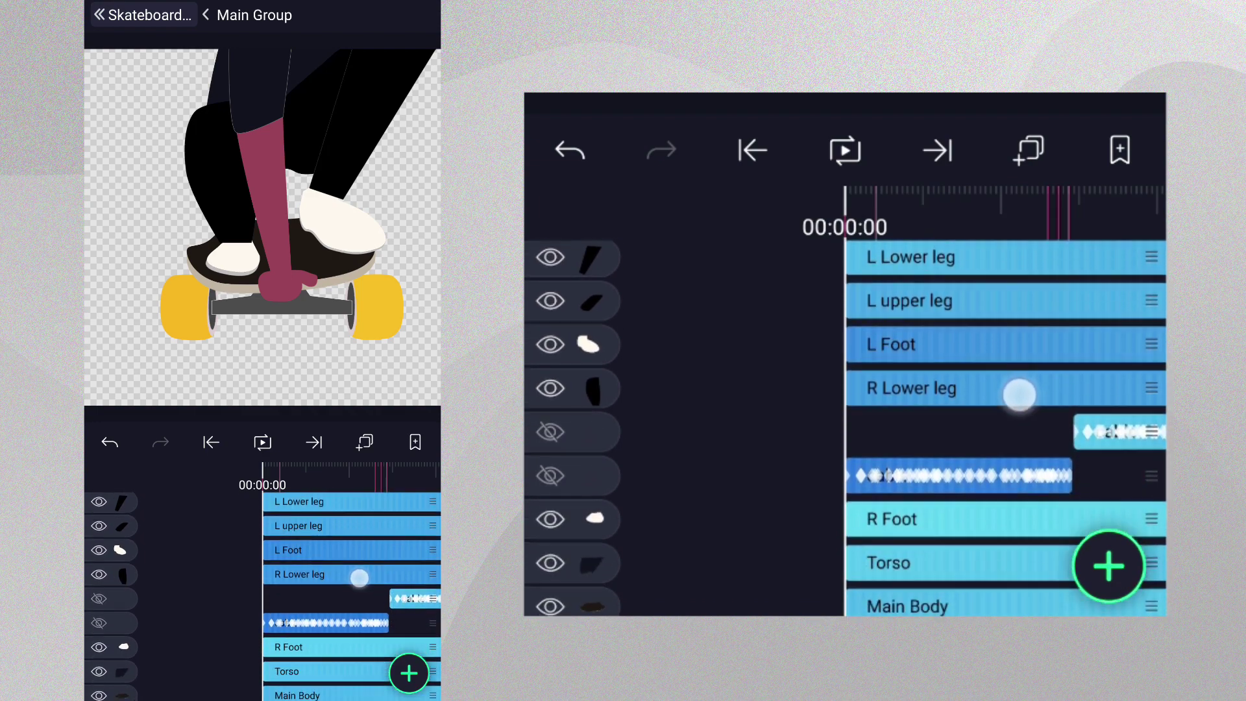
{"action": "scroll", "coordinate": [360, 584], "scroll_direction": "up", "scroll_amount": 4}
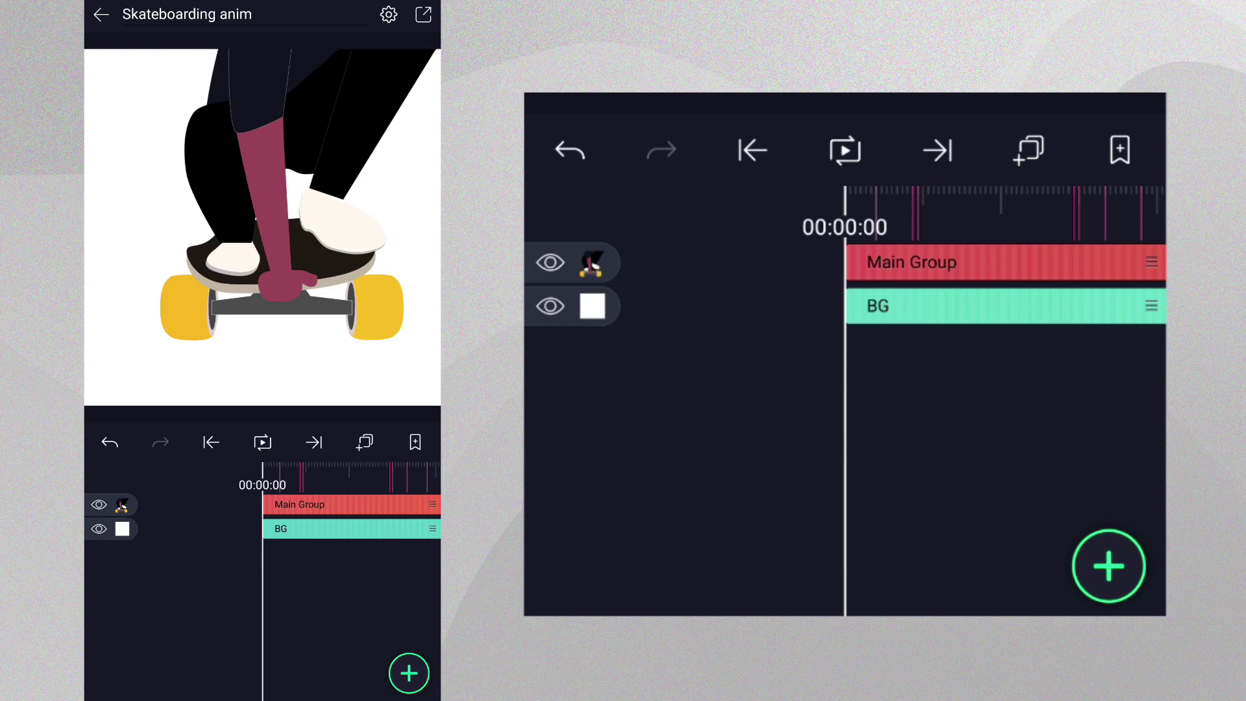
- Add a rectangle shape layer, enlarge it across the canvas, and convert it to an outline
{"action": "left_click", "coordinate": [408, 673]}
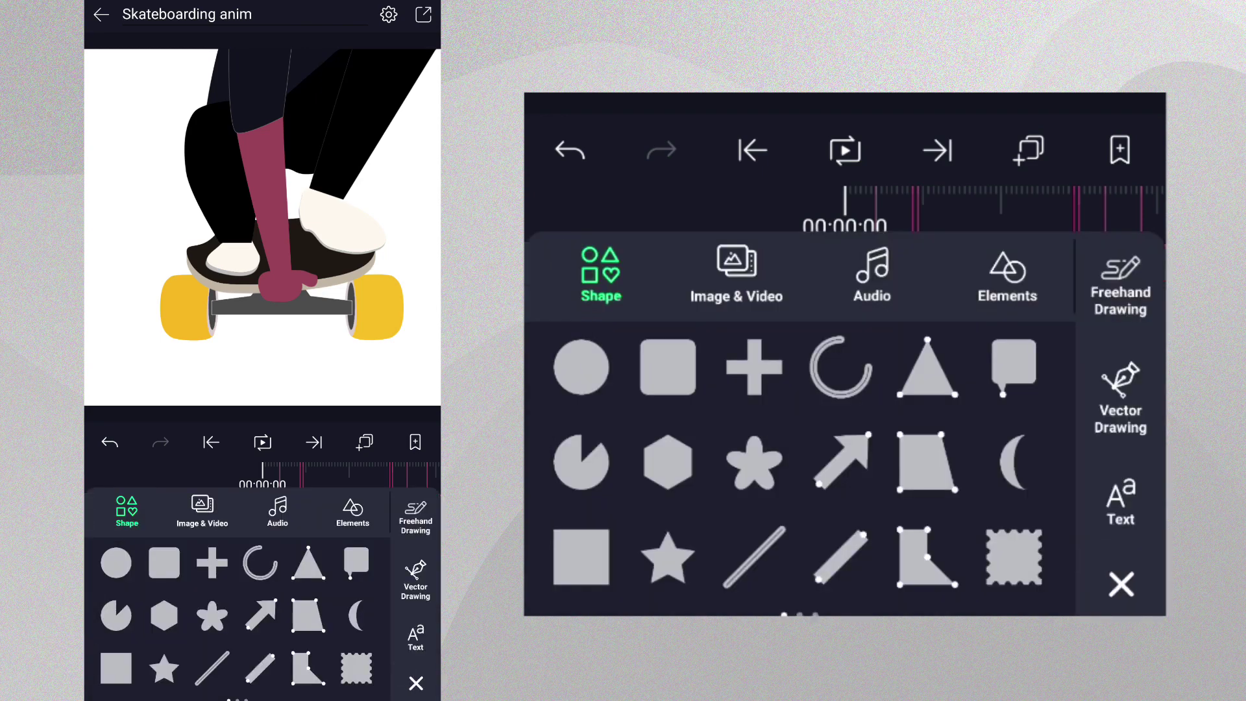
{"action": "left_click", "coordinate": [128, 671]}
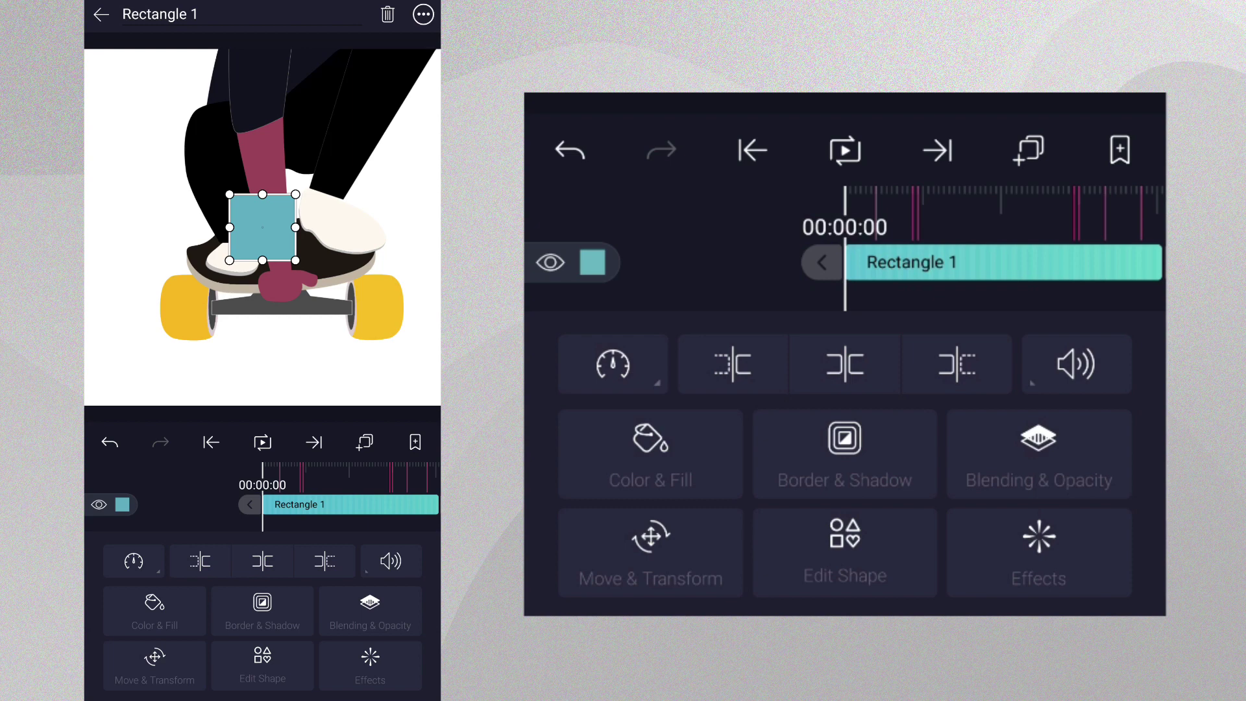
{"action": "left_click_drag", "start_coordinate": [296, 261], "coordinate": [428, 393]}
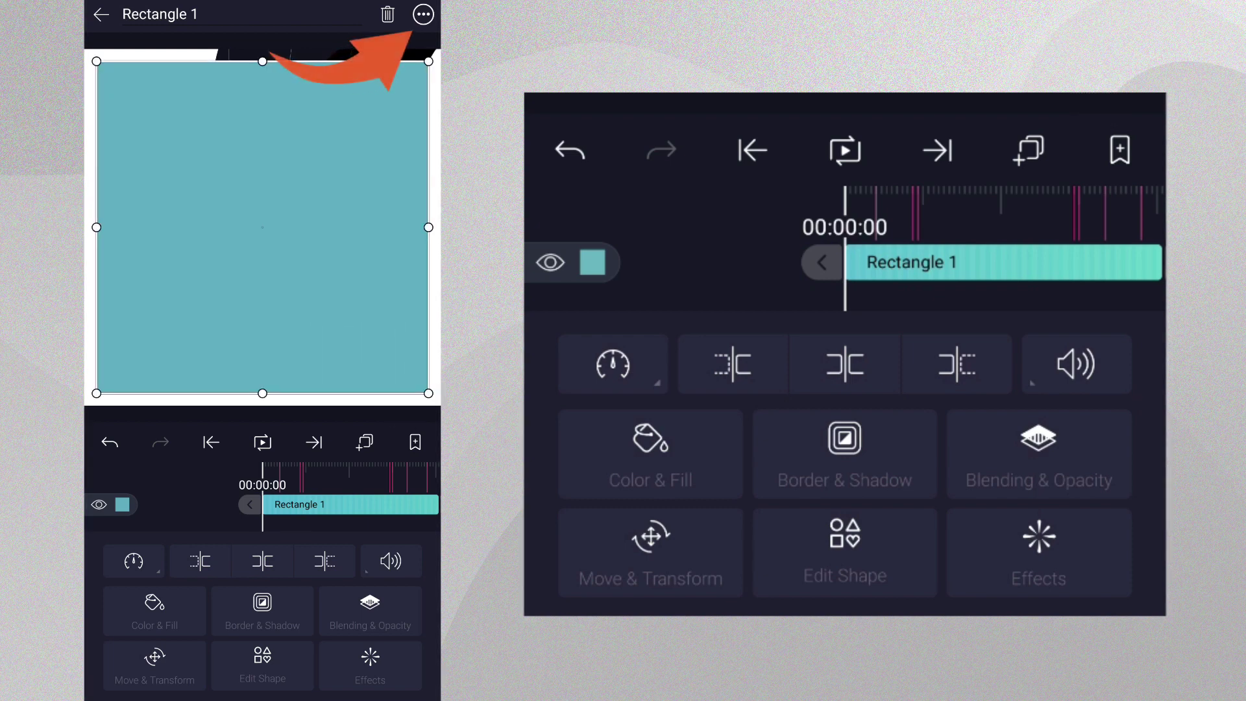
{"action": "left_click", "coordinate": [423, 14]}
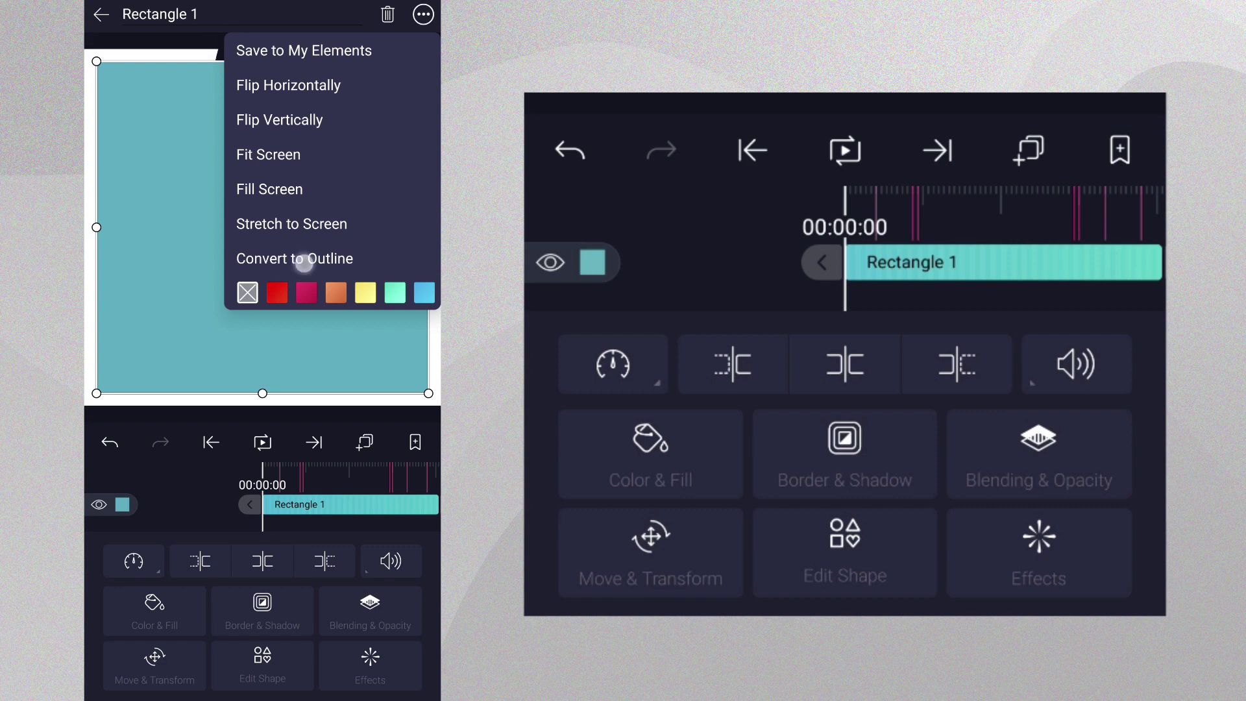
{"action": "left_click", "coordinate": [303, 262]}
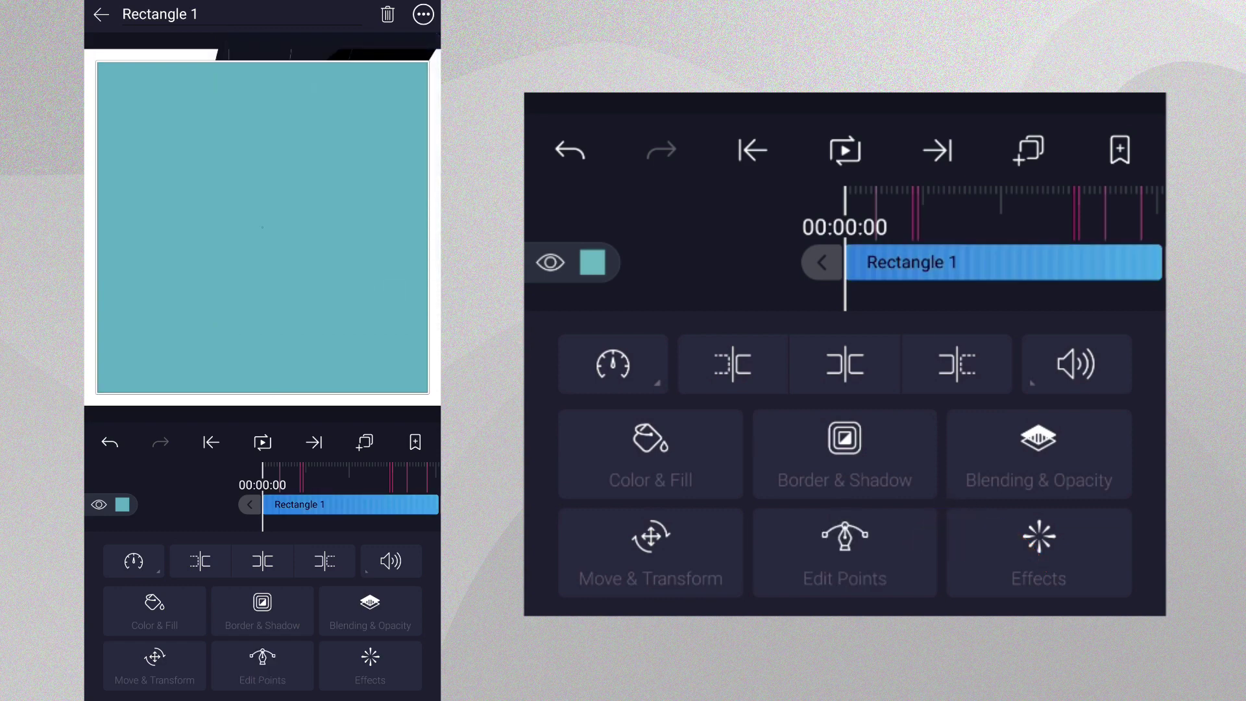
- Drag the rectangle's corner points so it becomes a tall shape tapering to a narrow top
{"action": "left_click", "coordinate": [262, 665]}
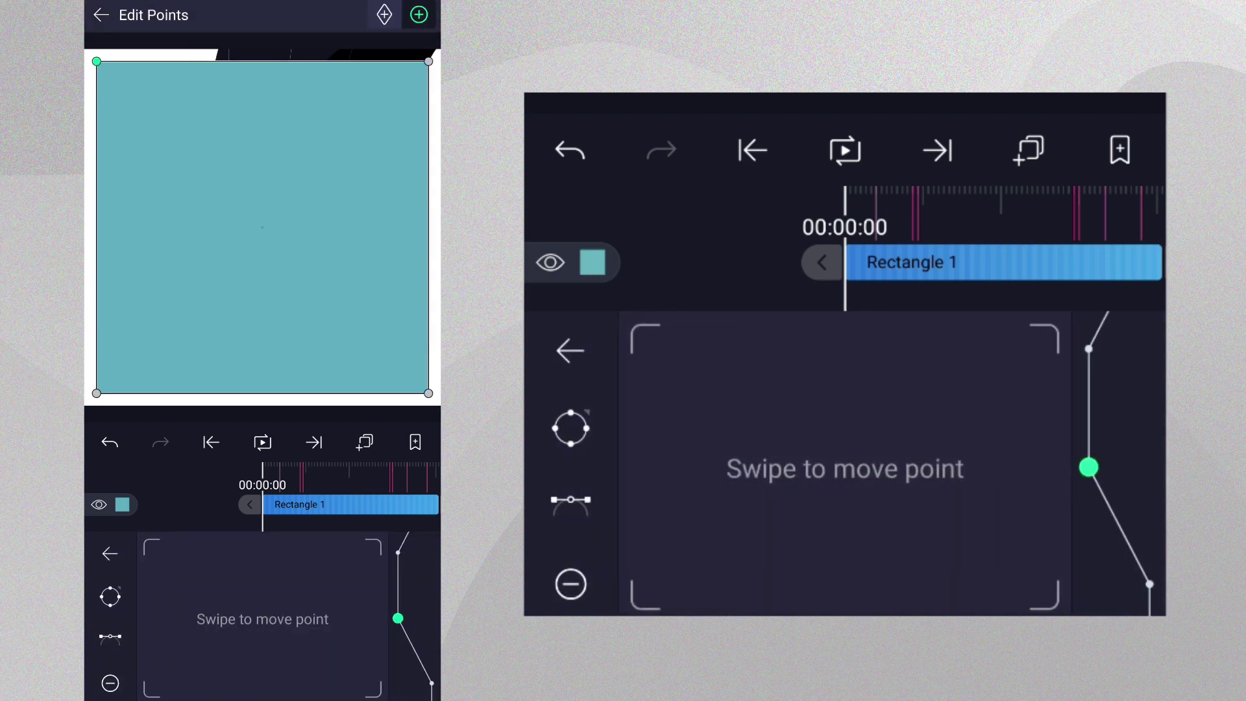
{"action": "left_click_drag", "start_coordinate": [214, 642], "coordinate": [277, 642]}
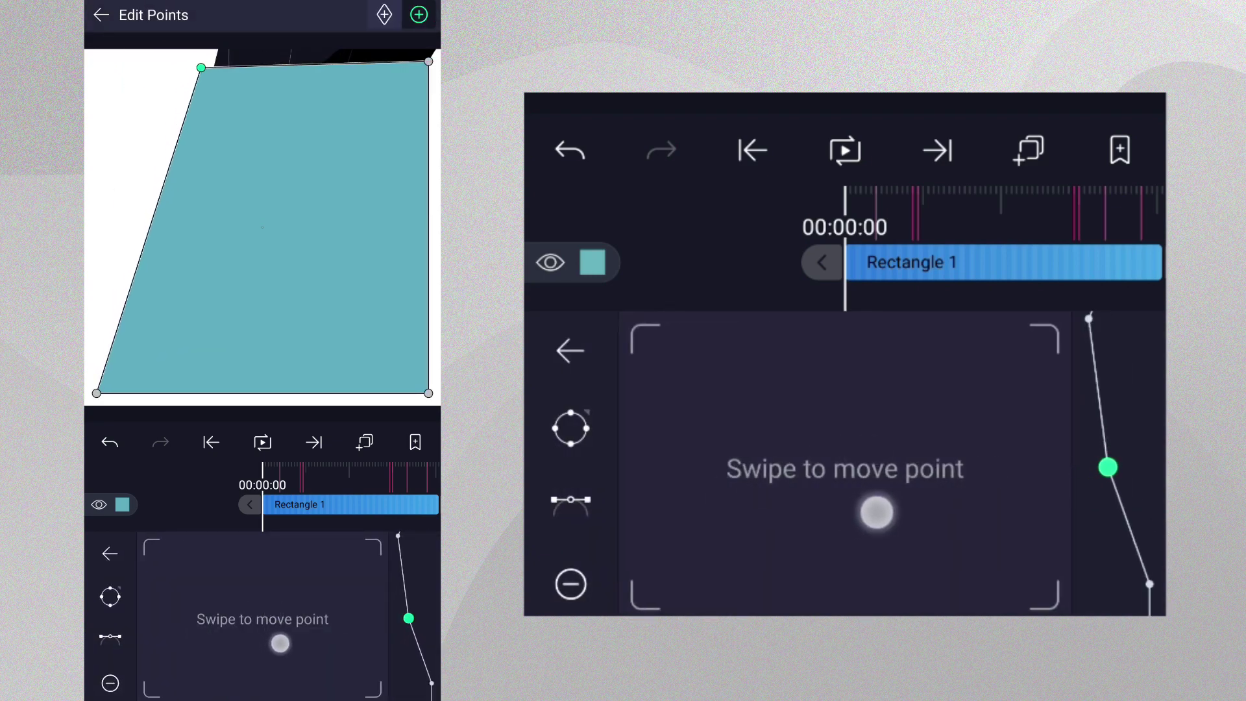
{"action": "left_click", "coordinate": [428, 61]}
{"action": "left_click_drag", "start_coordinate": [258, 598], "coordinate": [264, 555]}
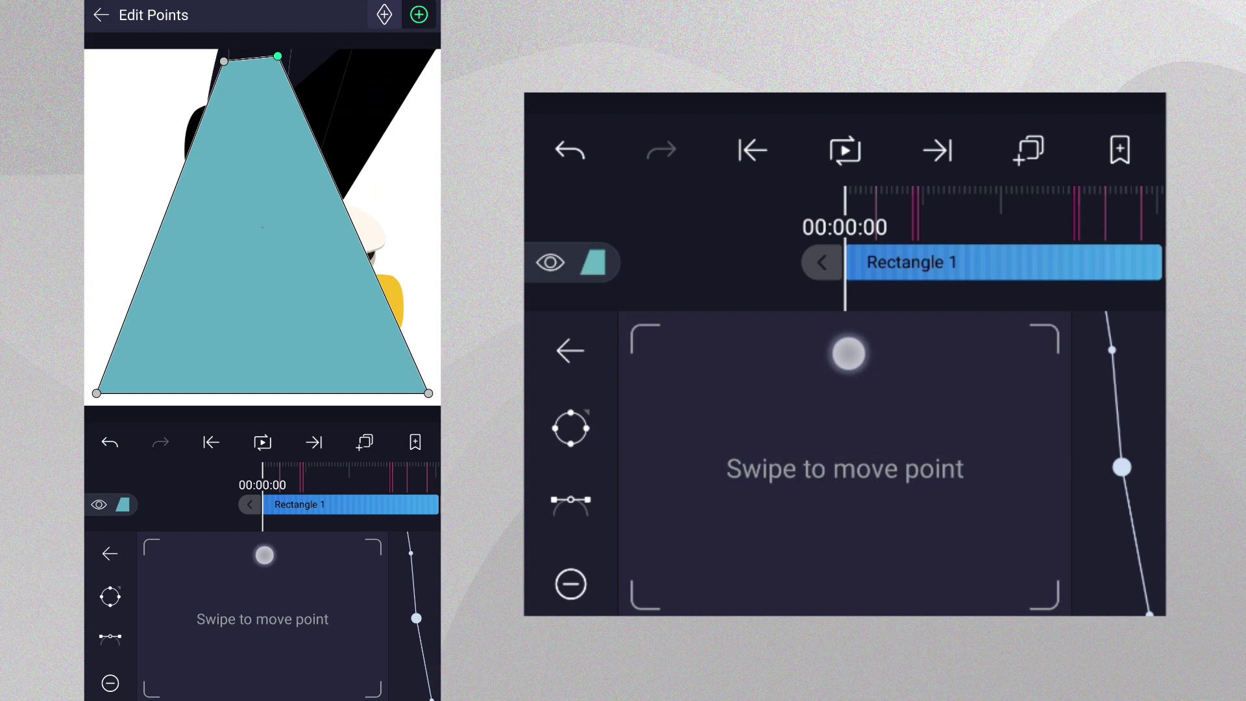
{"action": "left_click", "coordinate": [429, 393]}
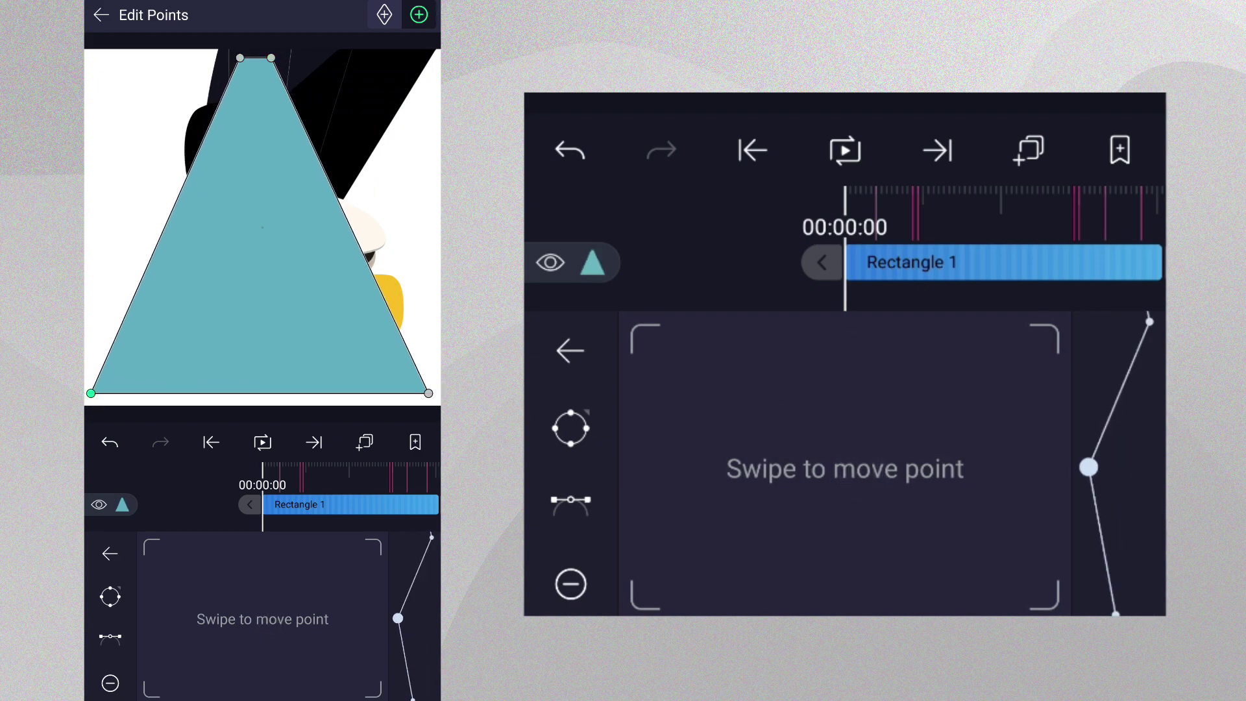
{"action": "left_click_drag", "start_coordinate": [262, 619], "coordinate": [330, 617]}
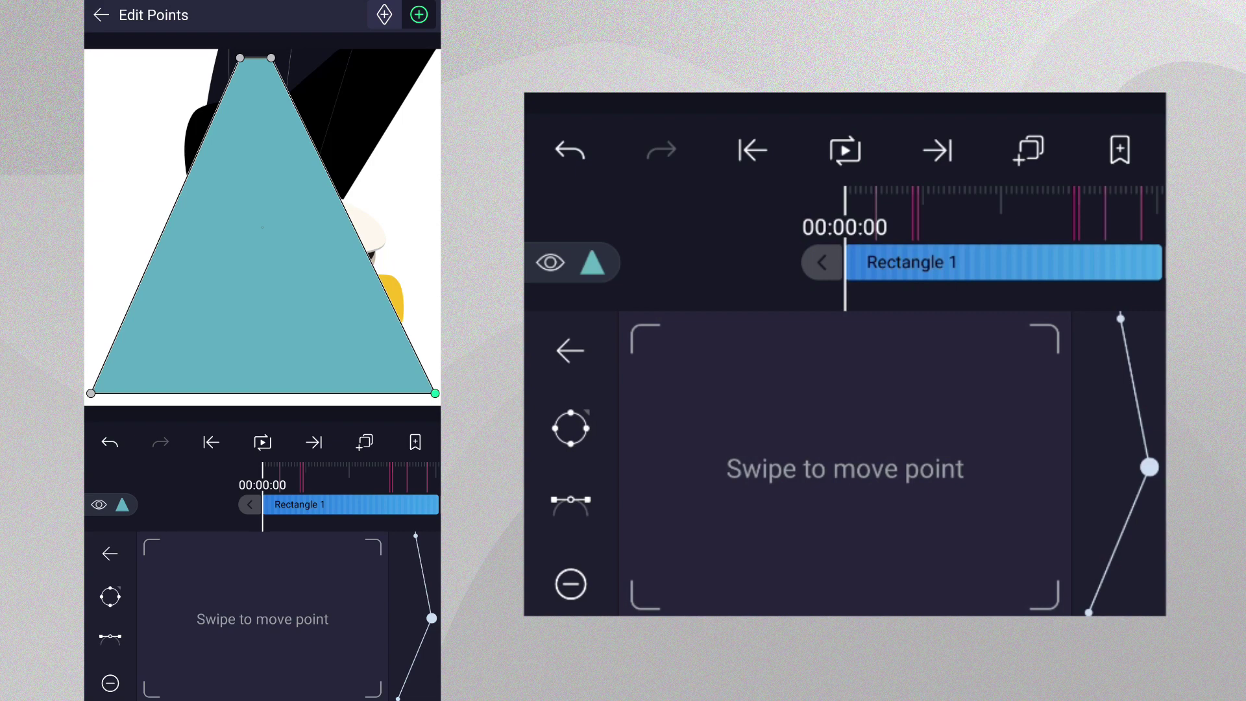
- Add a Flip Layer effect to Rectangle 1 with a 90° axis and -77° angle
{"action": "left_click", "coordinate": [109, 553]}
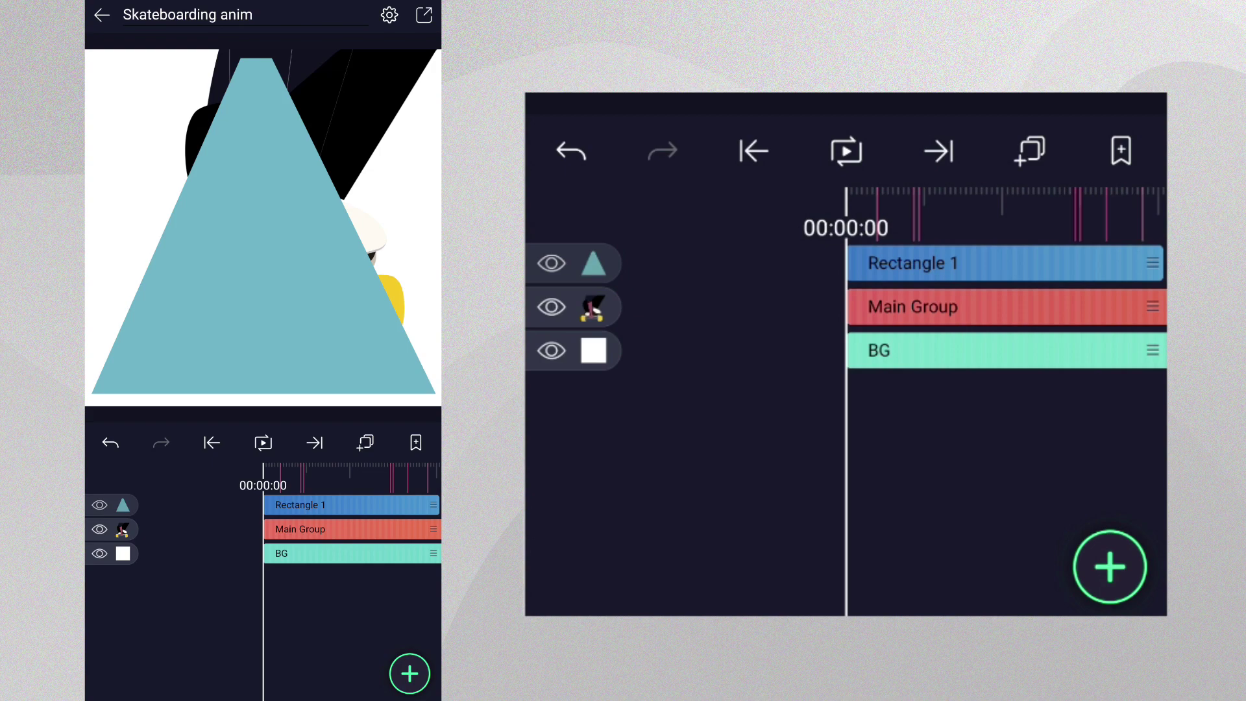
{"action": "left_click", "coordinate": [318, 506]}
{"action": "left_click", "coordinate": [368, 662]}
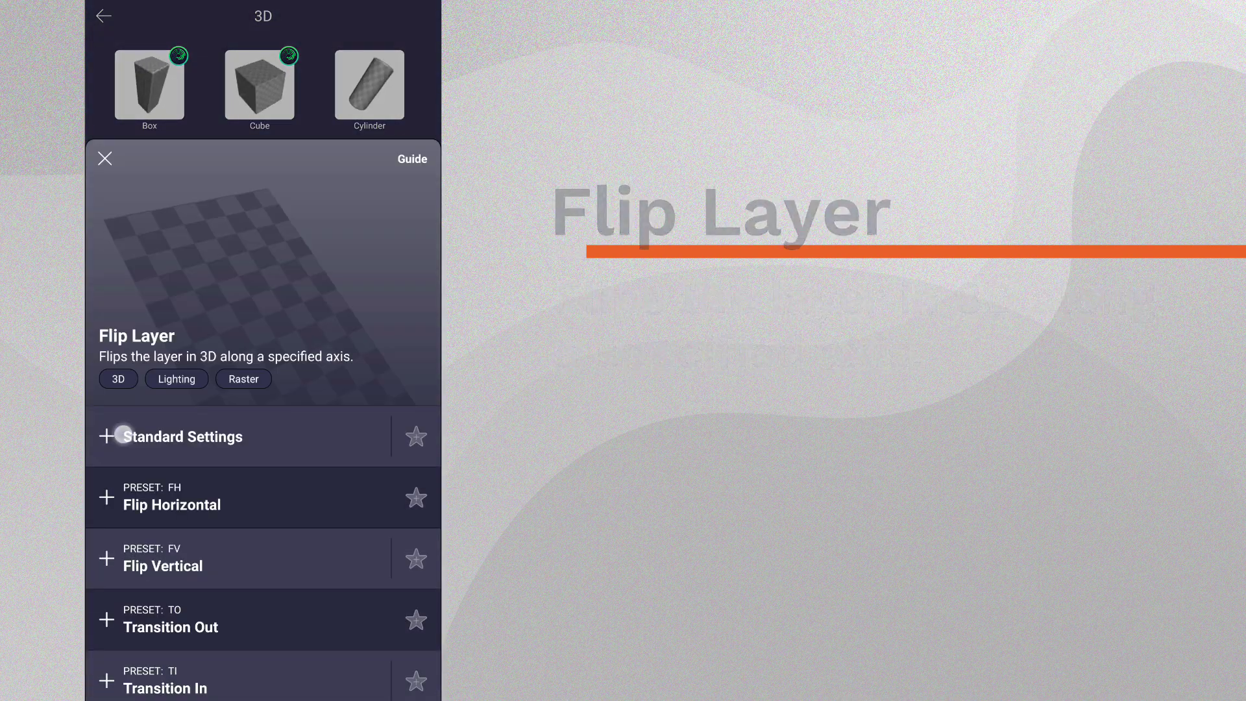
{"action": "left_click", "coordinate": [104, 437]}
{"action": "left_click_drag", "start_coordinate": [318, 644], "coordinate": [167, 675]}
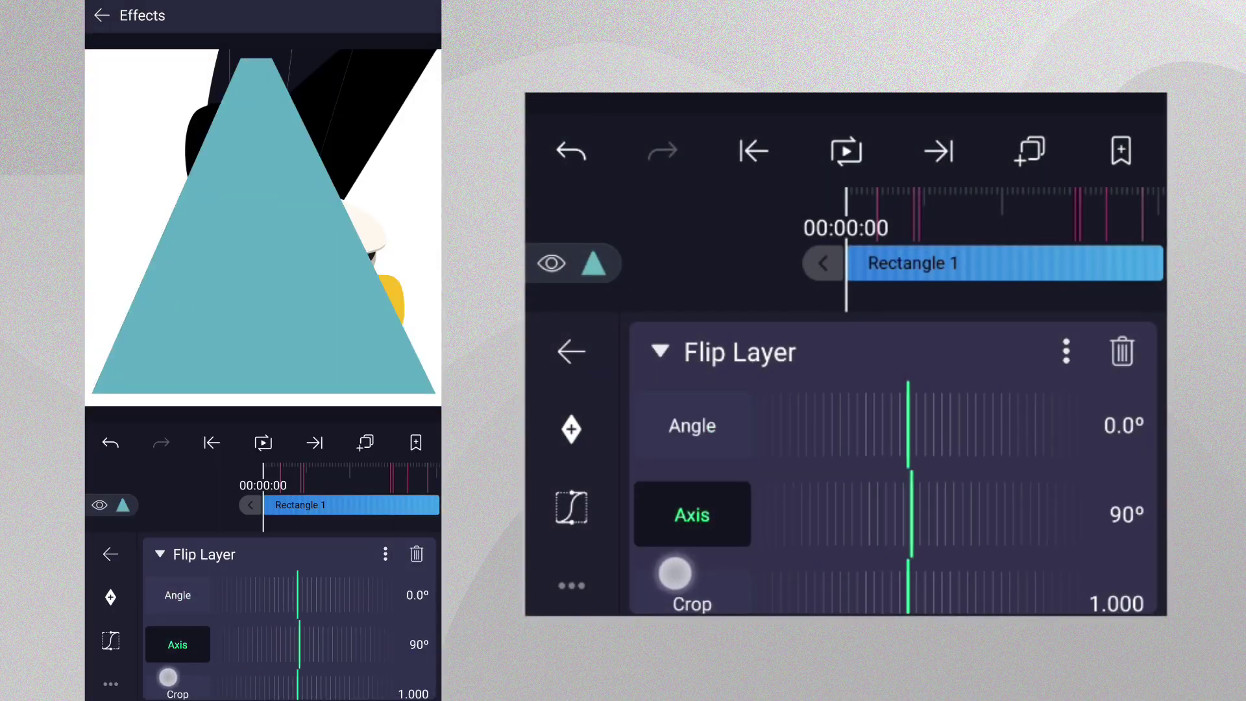
{"action": "mouse_move", "coordinate": [376, 592]}
{"action": "left_mouse_down"}
{"action": "mouse_move", "coordinate": [394, 638]}
{"action": "mouse_move", "coordinate": [333, 619]}
{"action": "left_mouse_up"}
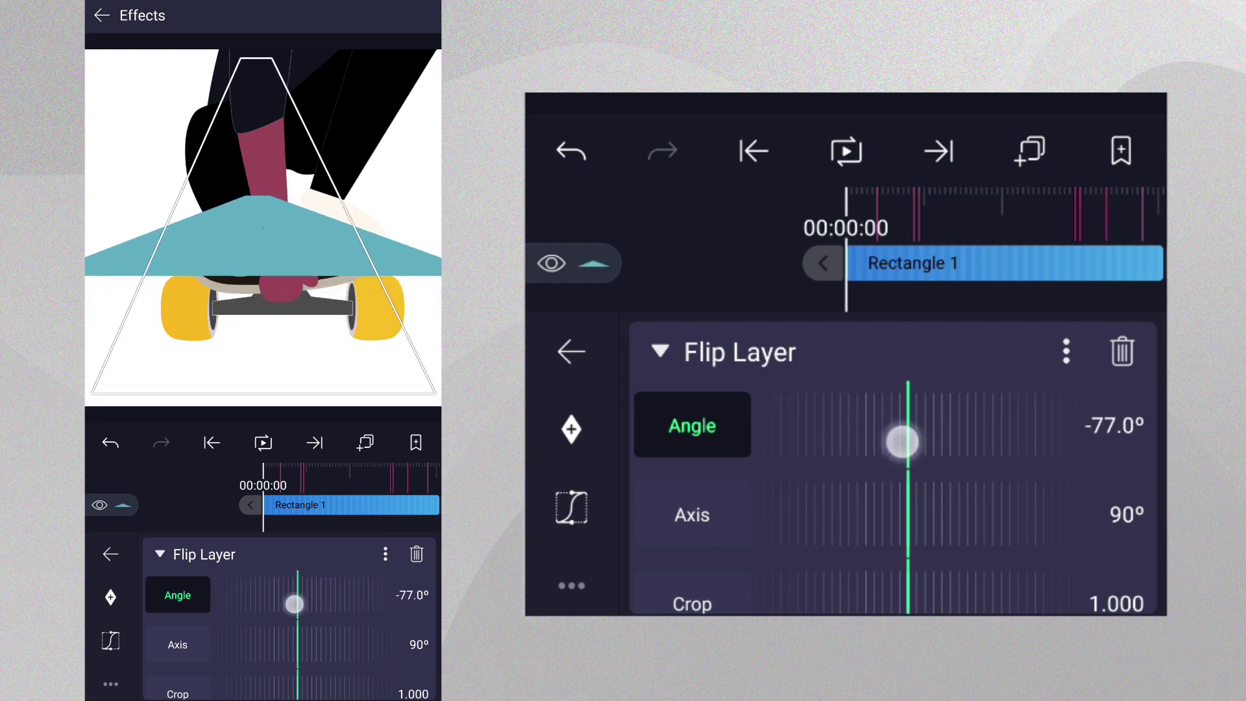
{"action": "left_click", "coordinate": [110, 553]}
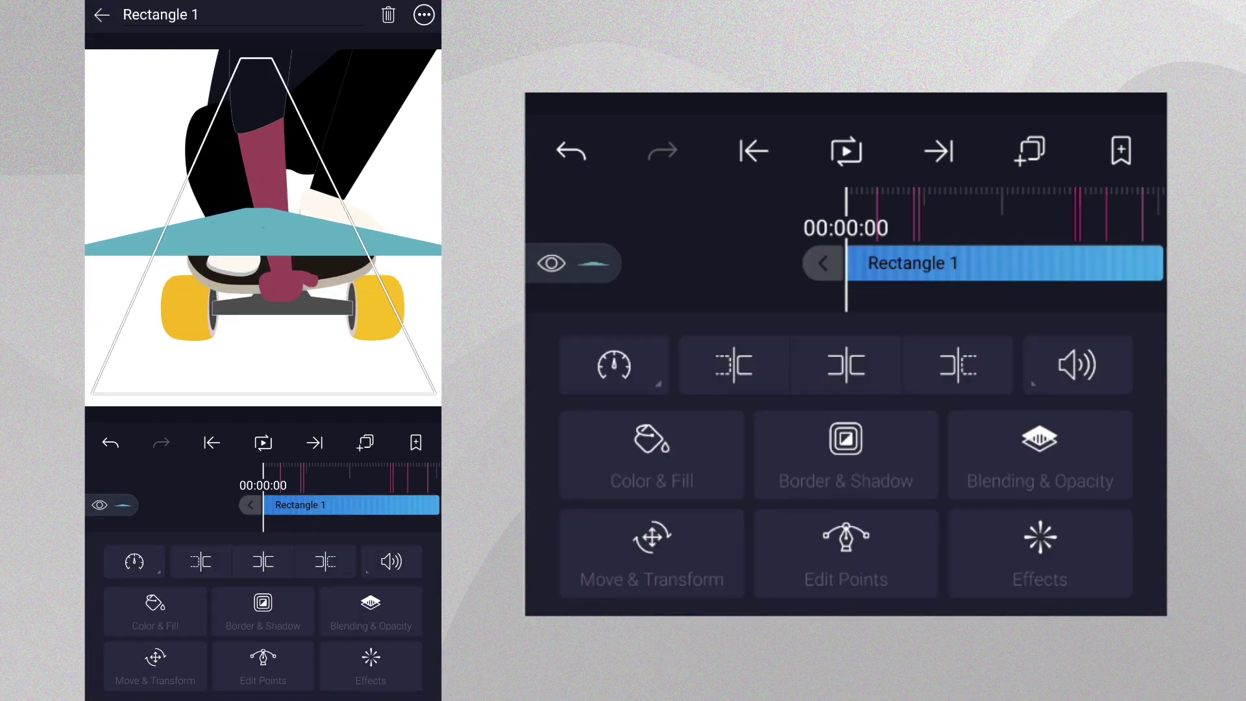
- Rename the shape layer to 'Road'
{"action": "left_click", "coordinate": [156, 15]}
{"action": "key", "text": "BackSpace"}
{"action": "key", "text": "BackSpace"}
{"action": "key", "text": "BackSpace"}
{"action": "type", "text": "Ros"}
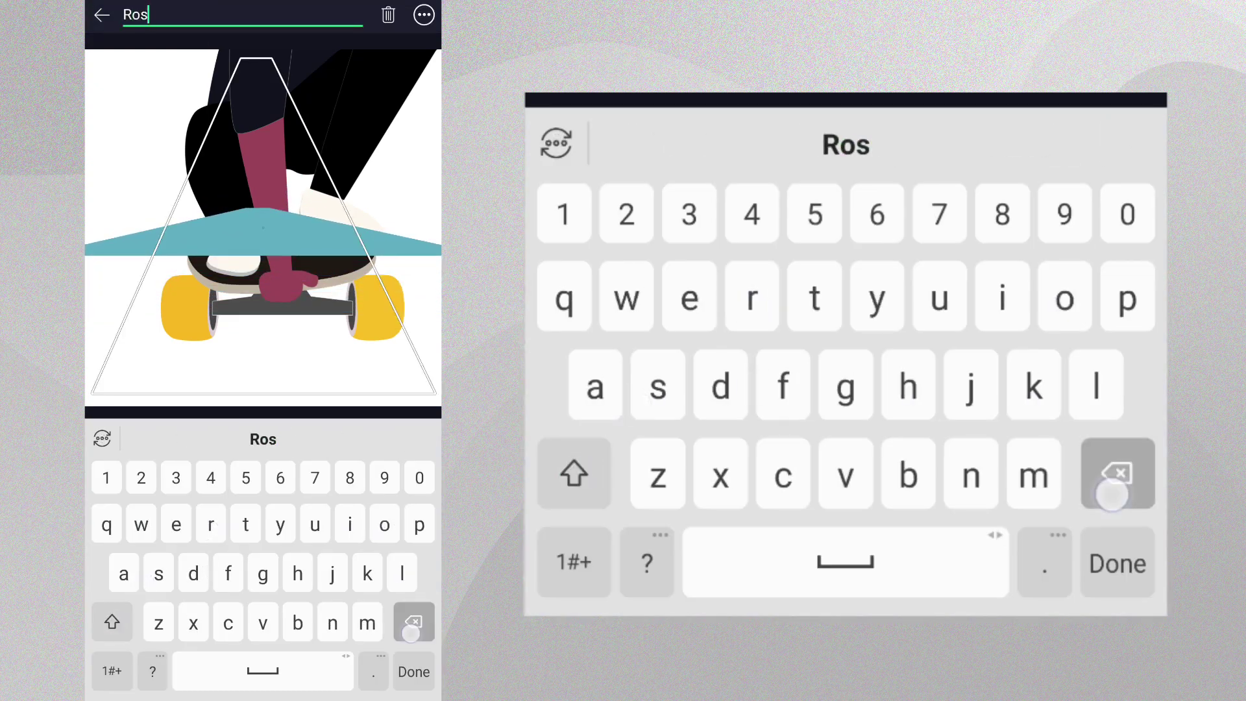
{"action": "key", "text": "BackSpace"}
{"action": "type", "text": "ad"}
{"action": "left_click", "coordinate": [413, 672]}
{"action": "left_click", "coordinate": [314, 506]}
- Move the road lower on the canvas and place its layer below Main Group
{"action": "left_click", "coordinate": [155, 668]}
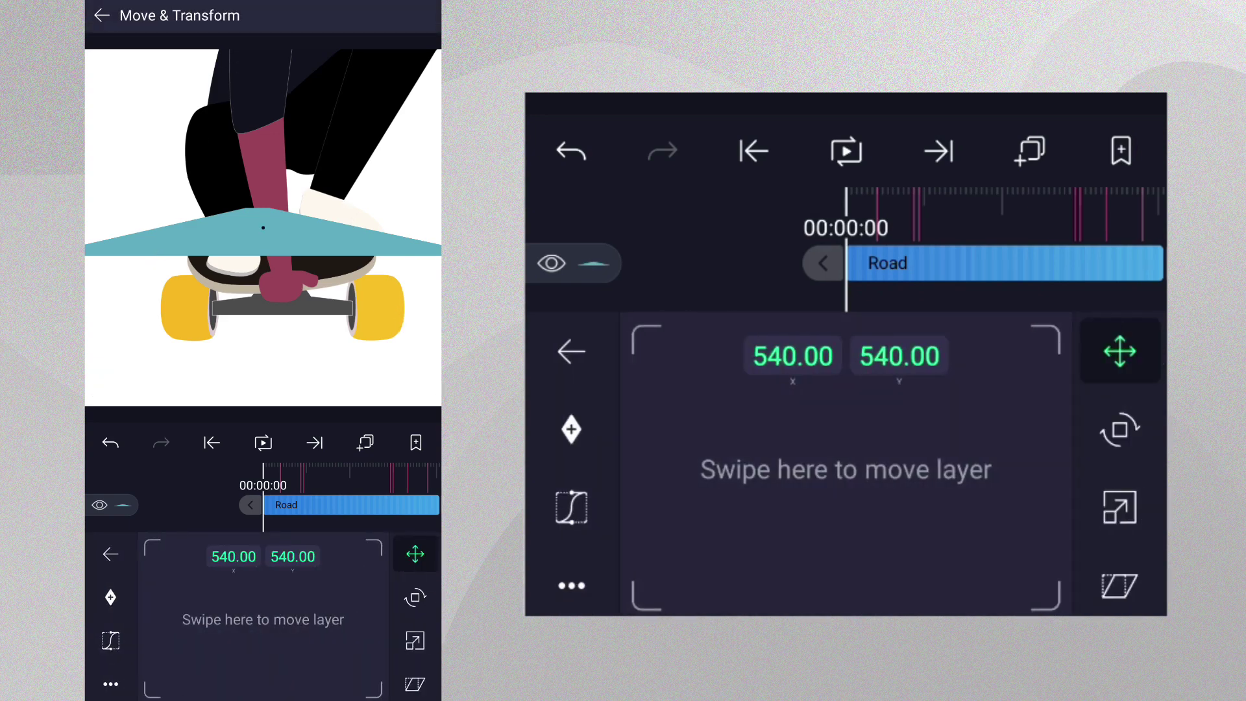
{"action": "mouse_move", "coordinate": [308, 604]}
{"action": "left_mouse_down"}
{"action": "mouse_move", "coordinate": [309, 687]}
{"action": "mouse_move", "coordinate": [214, 681]}
{"action": "left_mouse_up"}
{"action": "left_click", "coordinate": [415, 640]}
{"action": "left_click", "coordinate": [416, 553]}
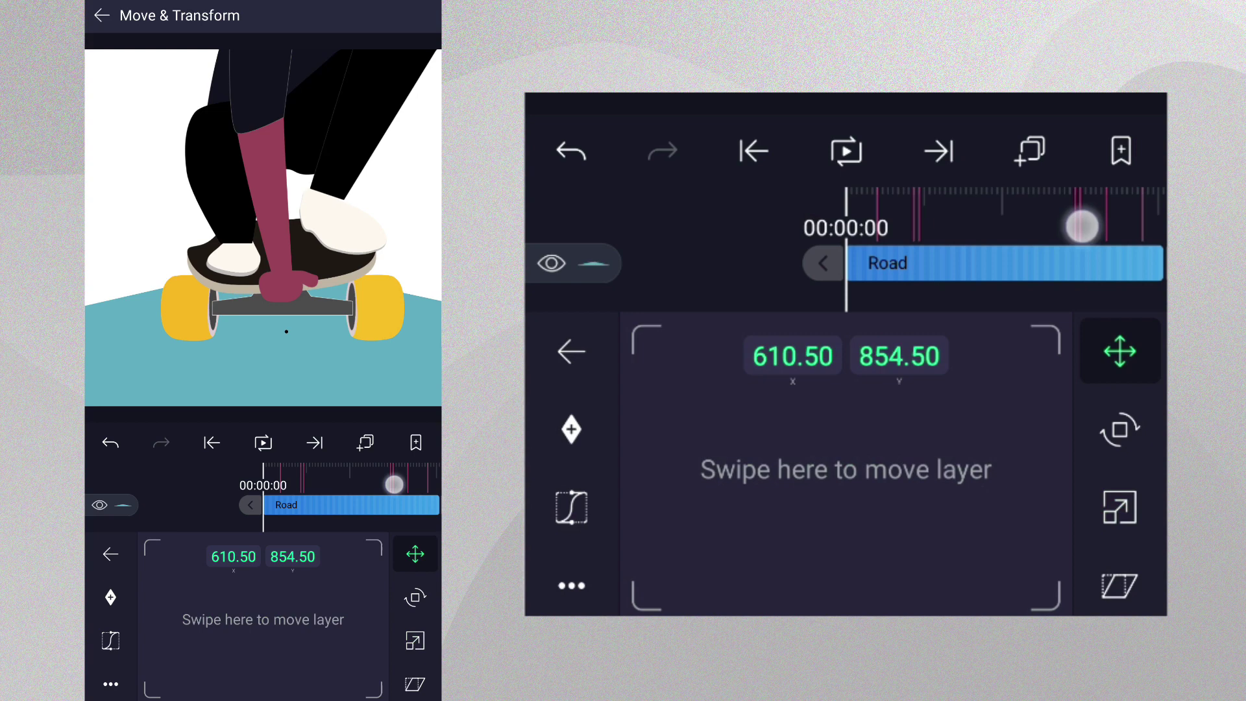
{"action": "left_click", "coordinate": [392, 481]}
{"action": "mouse_move", "coordinate": [292, 566]}
{"action": "left_mouse_down"}
{"action": "mouse_move", "coordinate": [208, 566]}
{"action": "mouse_move", "coordinate": [120, 595]}
{"action": "left_mouse_up"}
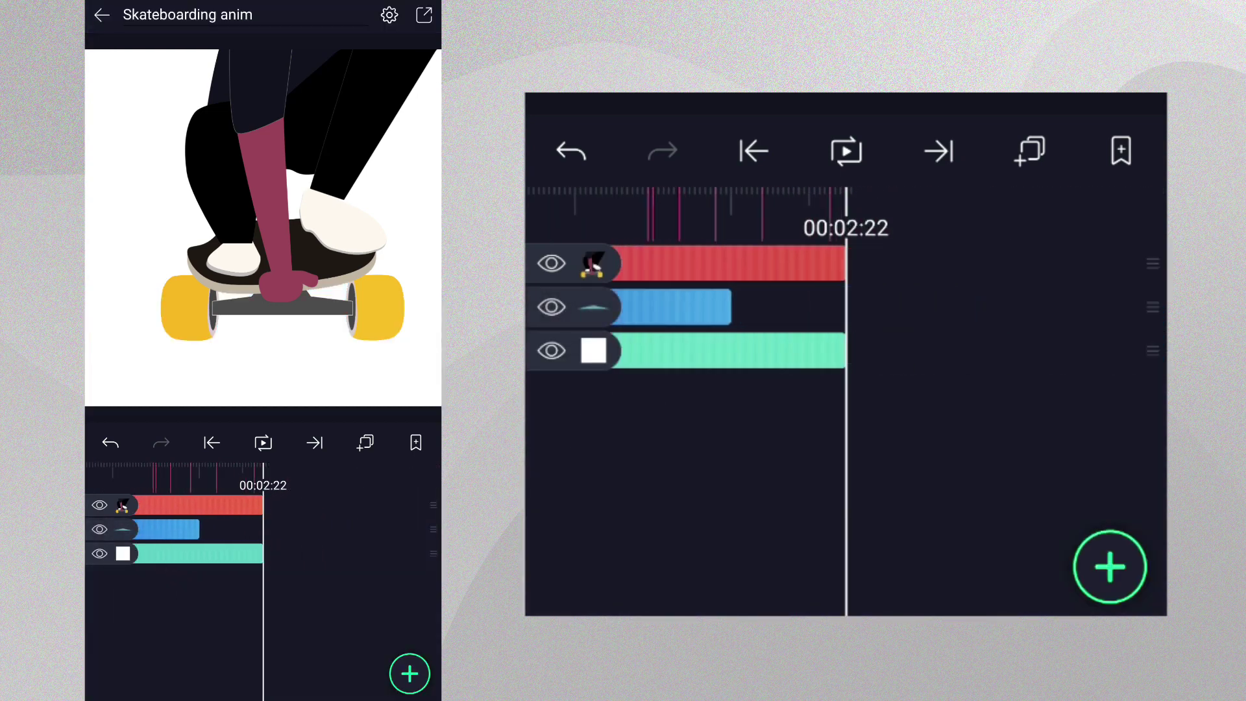
- Darken the Road layer's colour to a charcoal grey
{"action": "left_click", "coordinate": [181, 534]}
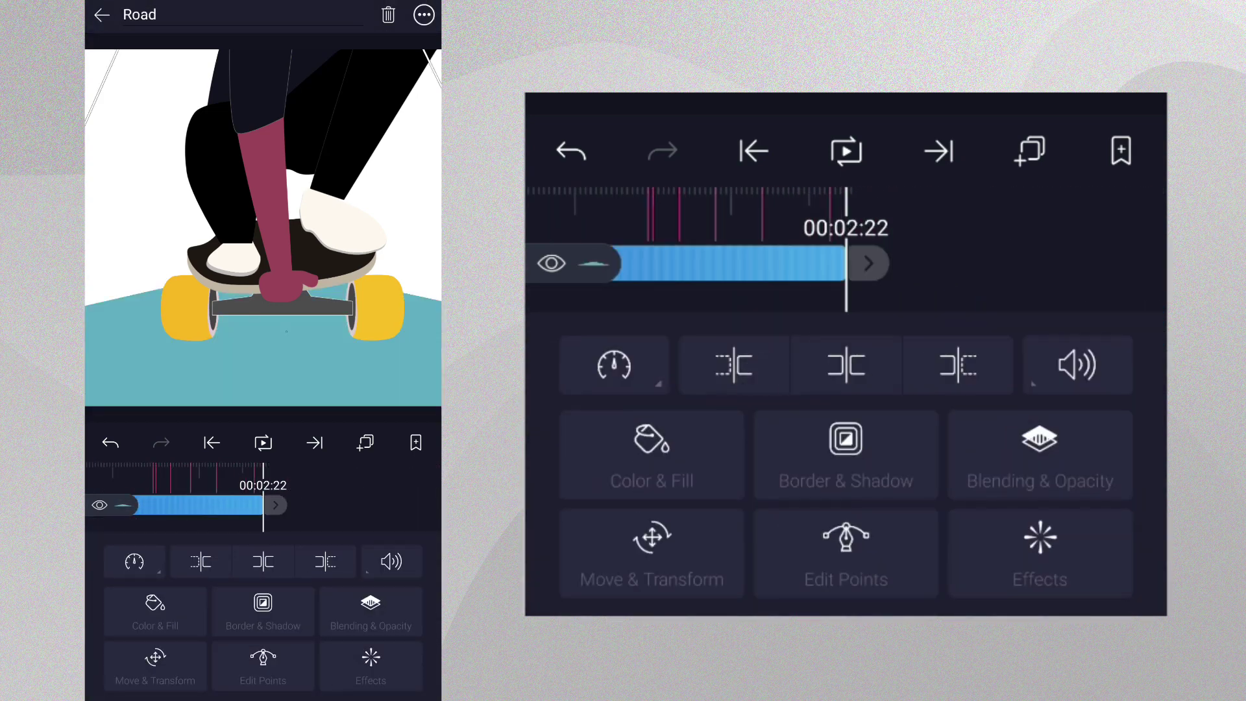
{"action": "left_click", "coordinate": [159, 606]}
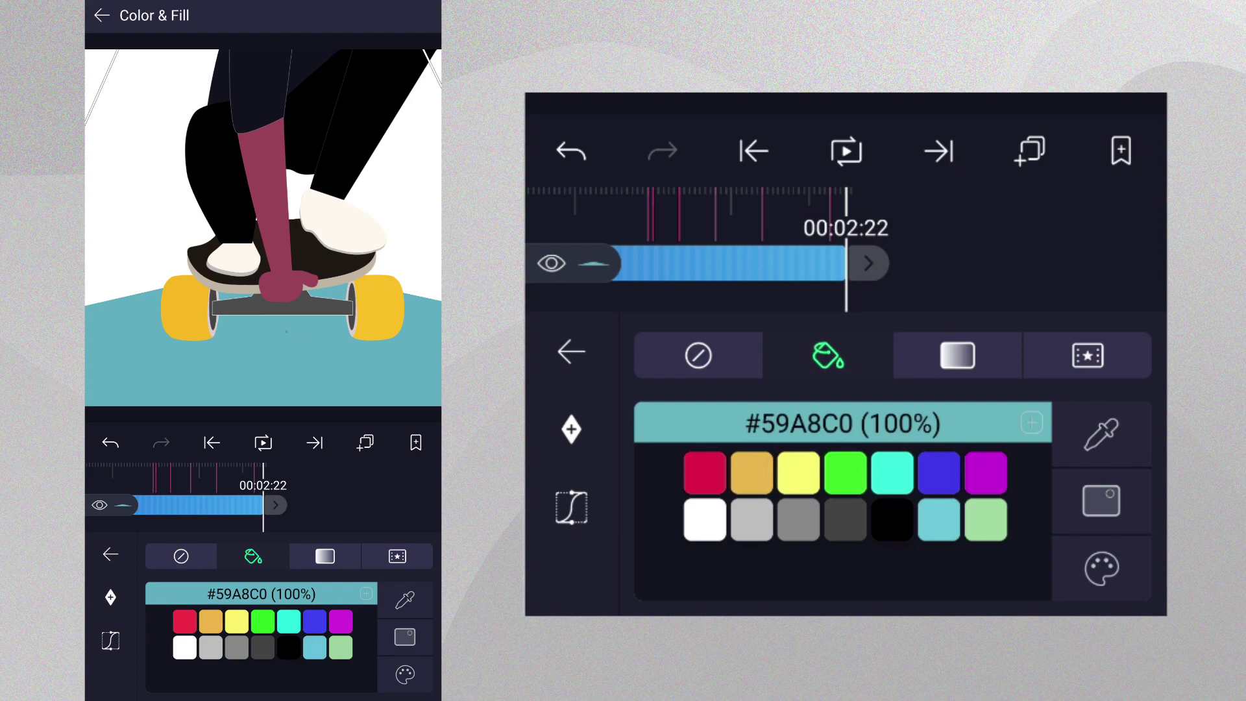
{"action": "left_click", "coordinate": [405, 637]}
{"action": "left_click_drag", "start_coordinate": [211, 600], "coordinate": [212, 661]}
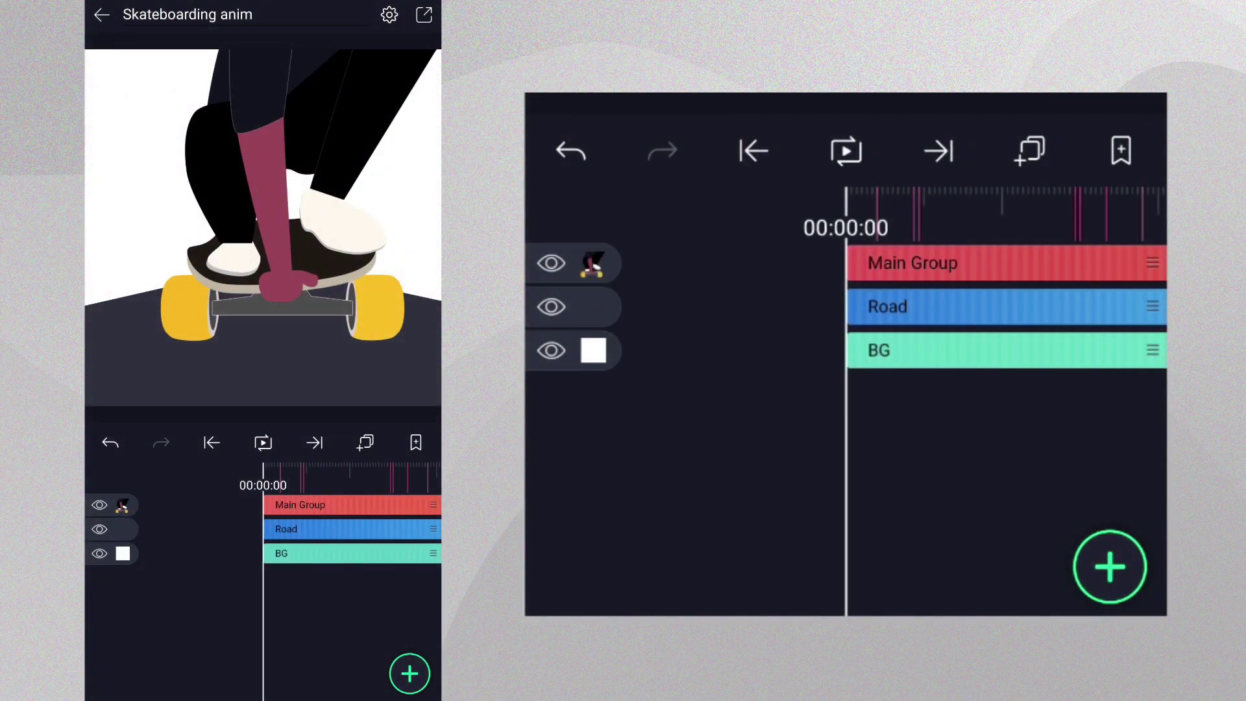
- Add another rectangle and stretch it taller and wider over the skateboard
{"action": "left_click", "coordinate": [409, 675]}
{"action": "left_click", "coordinate": [119, 663]}
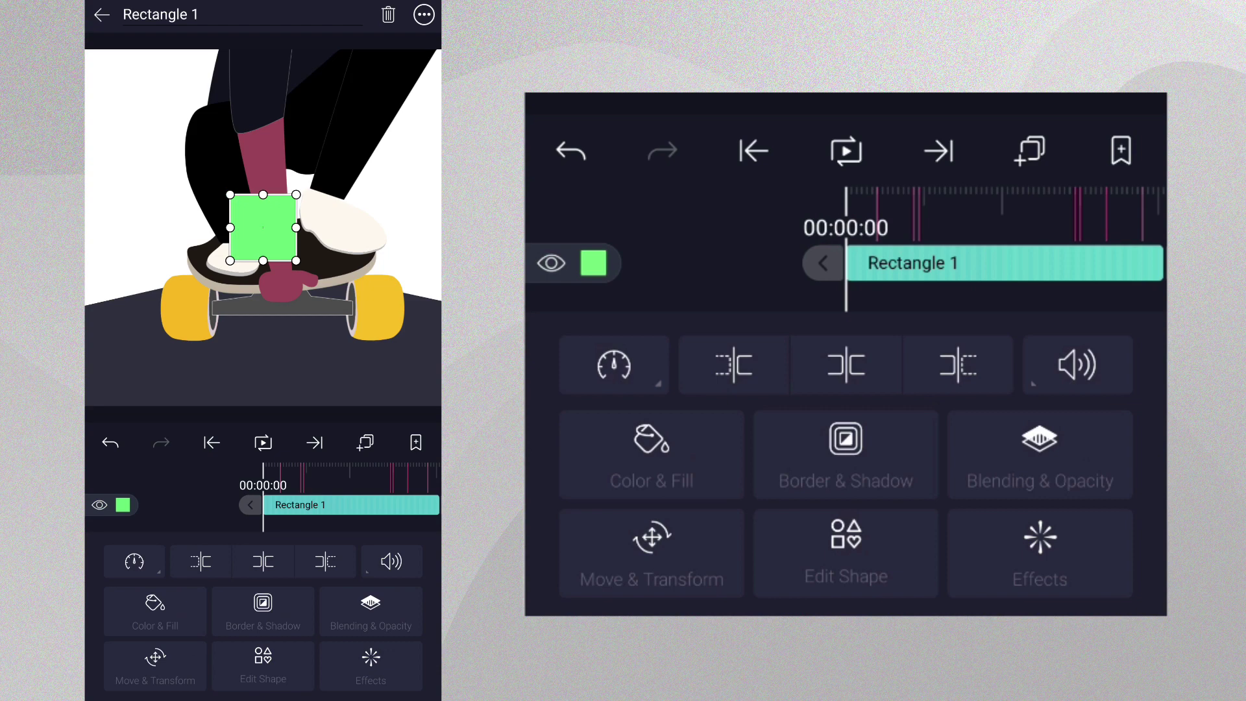
{"action": "left_click_drag", "start_coordinate": [263, 261], "coordinate": [258, 297]}
{"action": "left_click_drag", "start_coordinate": [305, 228], "coordinate": [317, 228]}
- Fill the new rectangle white and return to the full layer list
{"action": "left_click", "coordinate": [155, 610]}
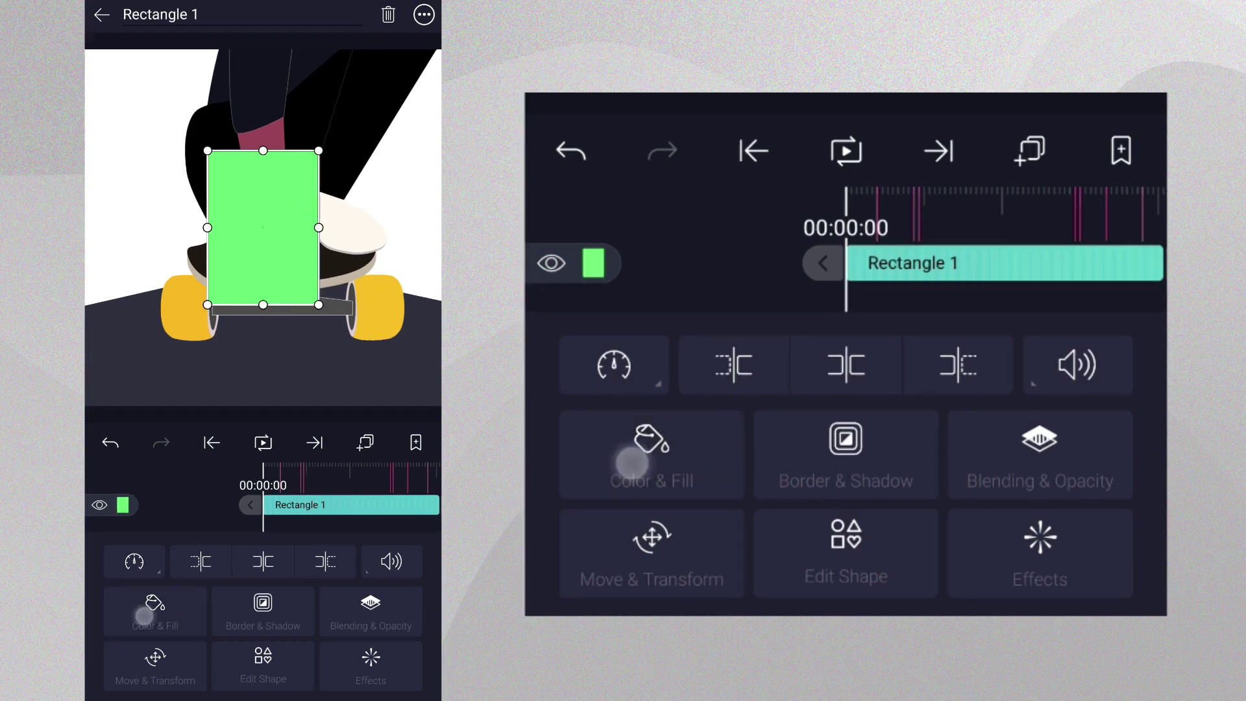
{"action": "left_click", "coordinate": [184, 647]}
{"action": "left_click", "coordinate": [111, 553]}
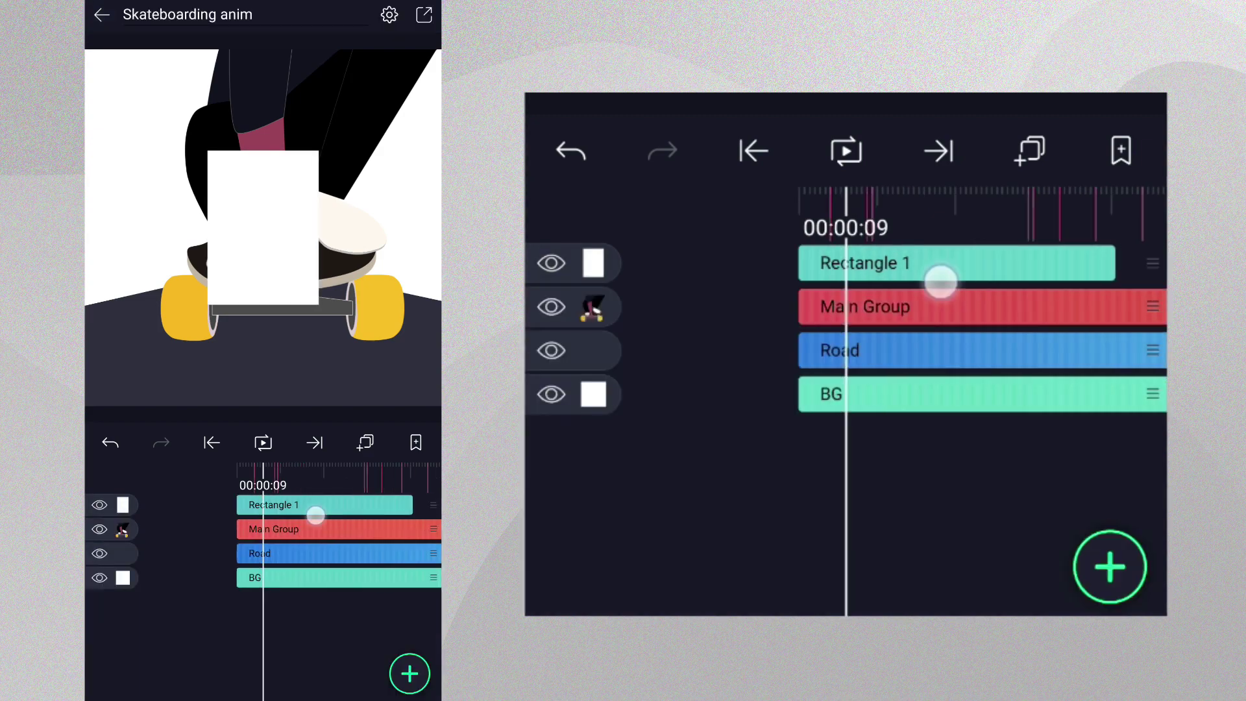
{"action": "left_click_drag", "start_coordinate": [314, 508], "coordinate": [194, 509]}
{"action": "left_click", "coordinate": [193, 511]}
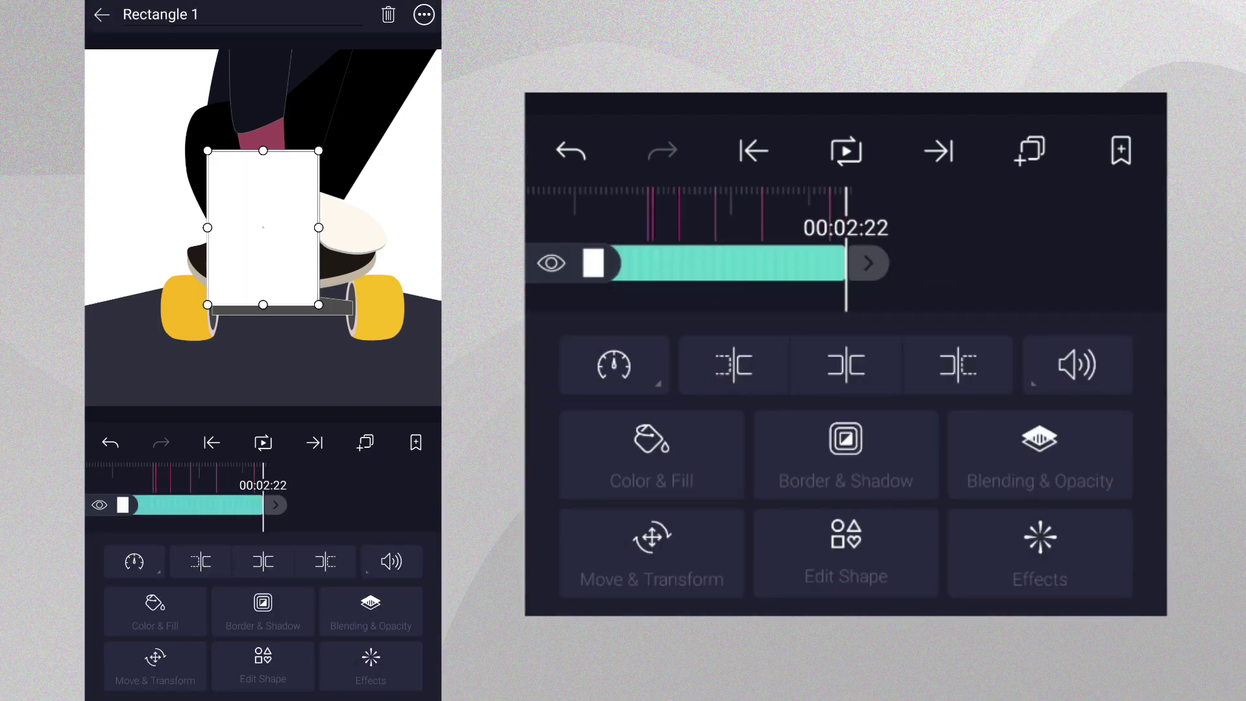
{"action": "mouse_move", "coordinate": [338, 500]}
{"action": "left_mouse_down"}
{"action": "mouse_move", "coordinate": [398, 501]}
{"action": "mouse_move", "coordinate": [415, 484]}
{"action": "left_mouse_up"}
{"action": "left_click", "coordinate": [361, 490]}
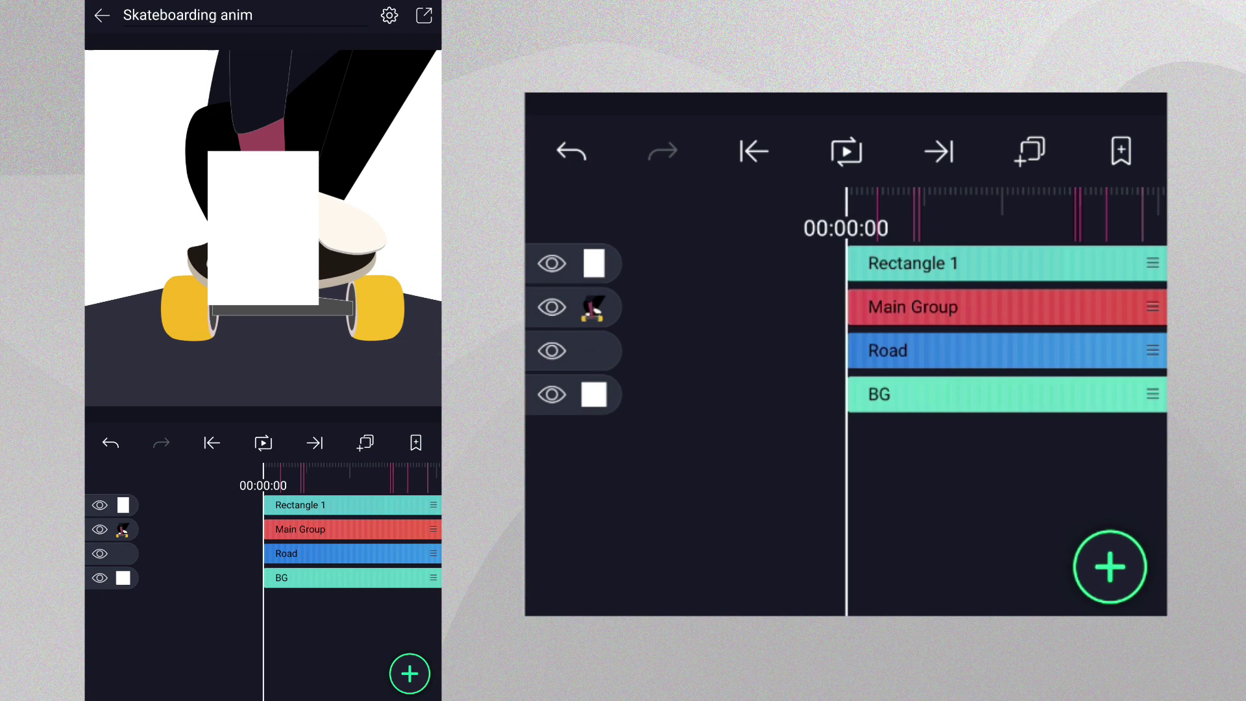
- Draw a two-point vertical line down the middle of the scene with Vector Drawing
{"action": "left_click", "coordinate": [409, 673]}
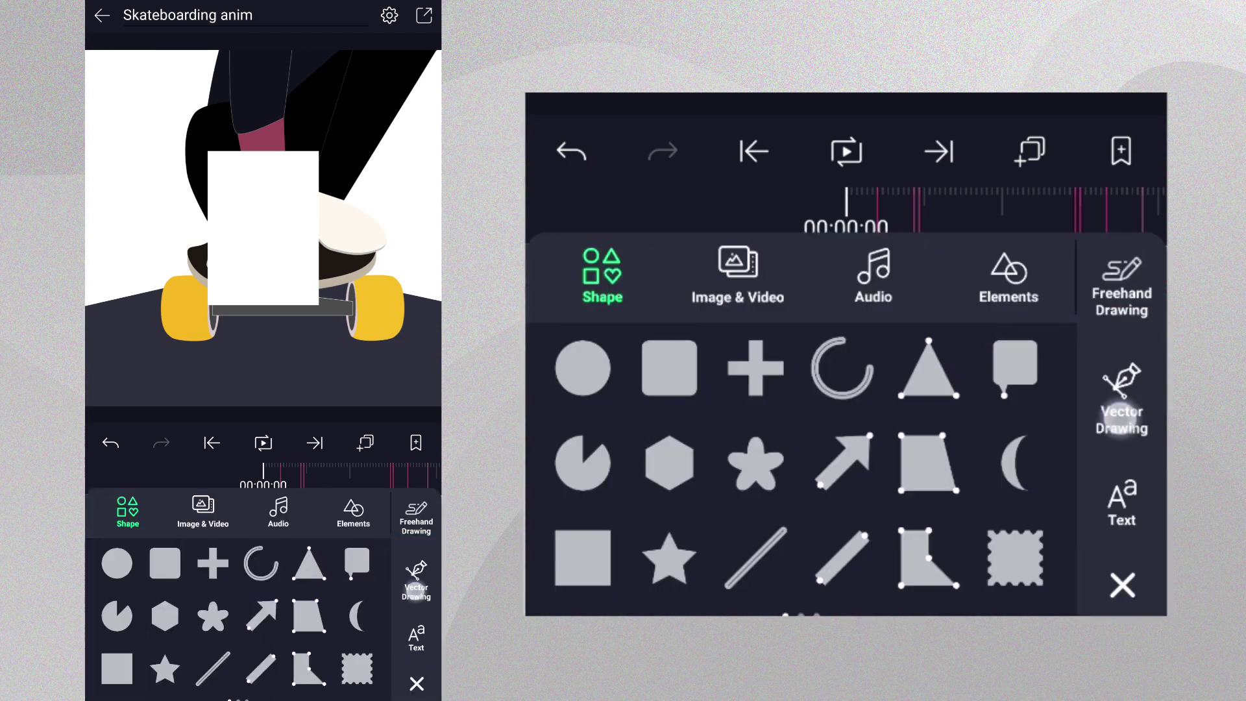
{"action": "left_click", "coordinate": [415, 594]}
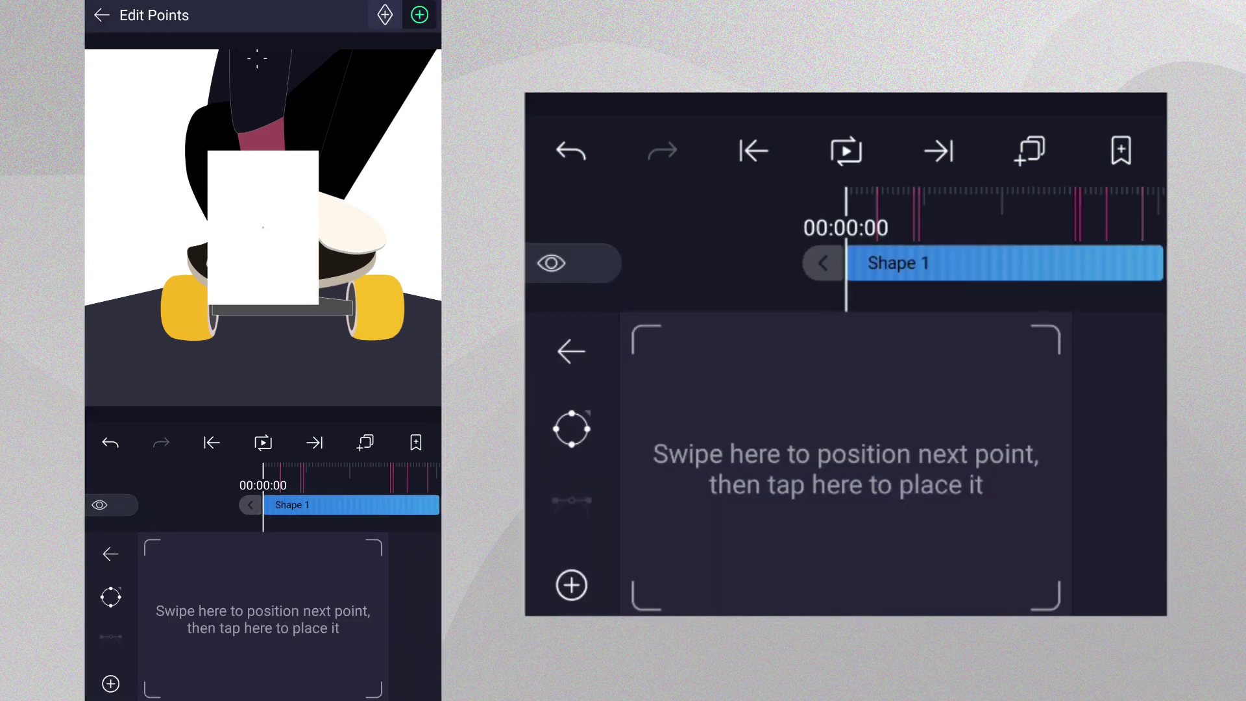
{"action": "left_click_drag", "start_coordinate": [911, 456], "coordinate": [915, 552]}
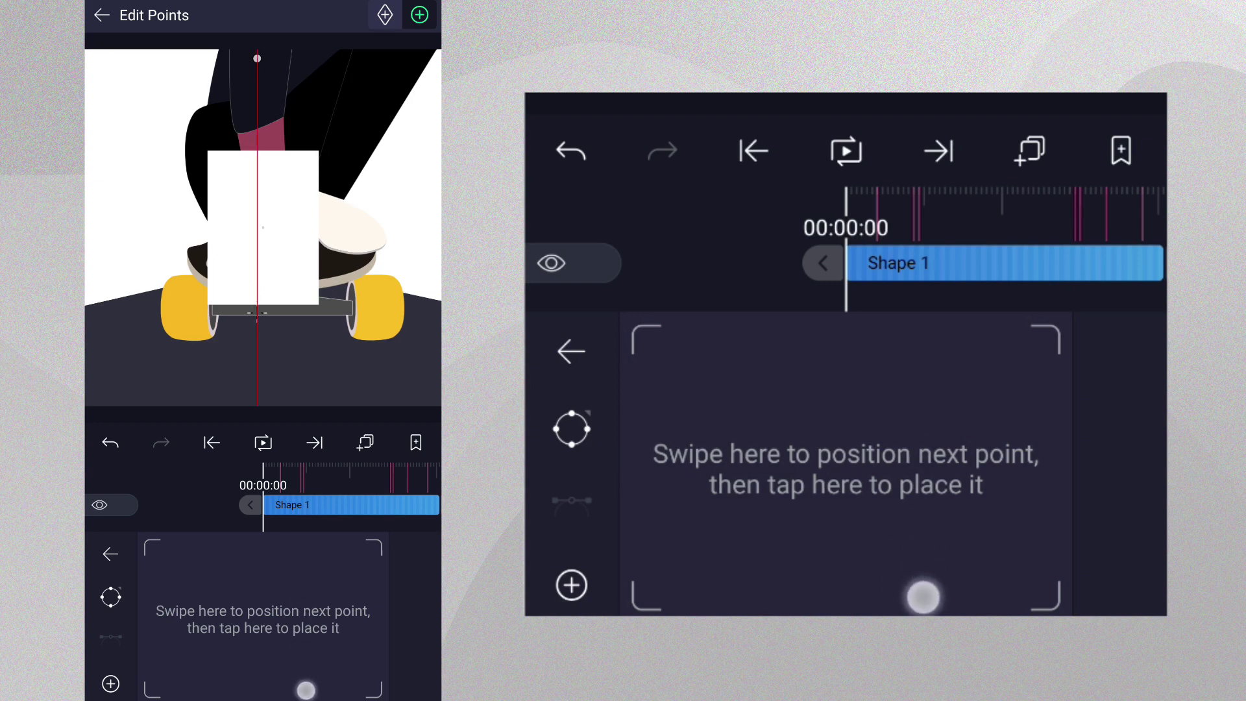
{"action": "left_click", "coordinate": [110, 553]}
- Set the line's stroke colour to white (#FFFFFF) in Border & Shadow
{"action": "left_click", "coordinate": [348, 504]}
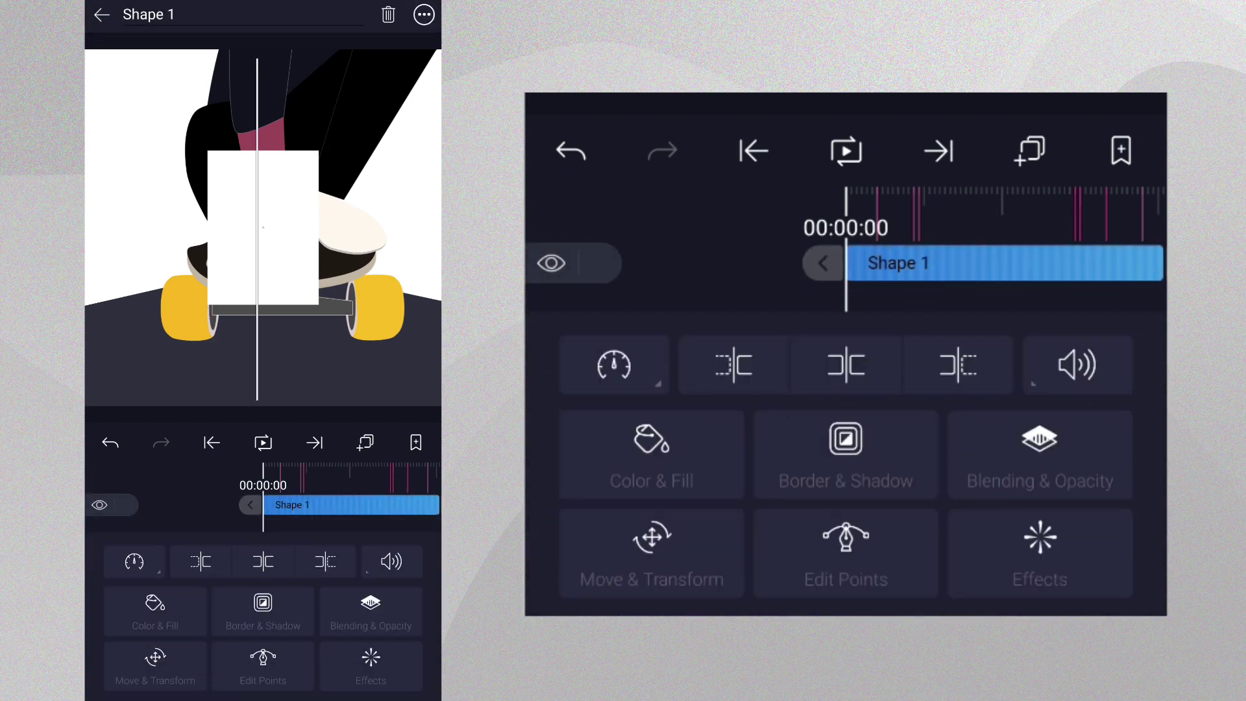
{"action": "left_click", "coordinate": [261, 606]}
{"action": "left_click", "coordinate": [158, 549]}
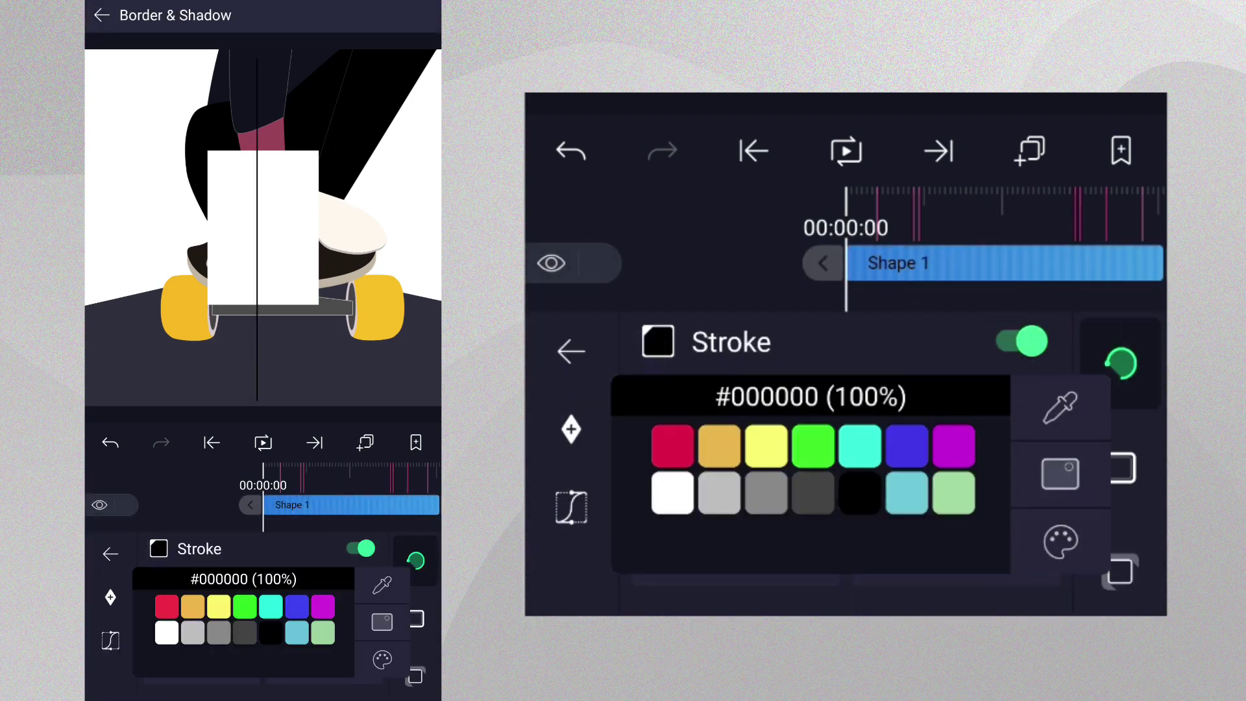
{"action": "left_click", "coordinate": [167, 632]}
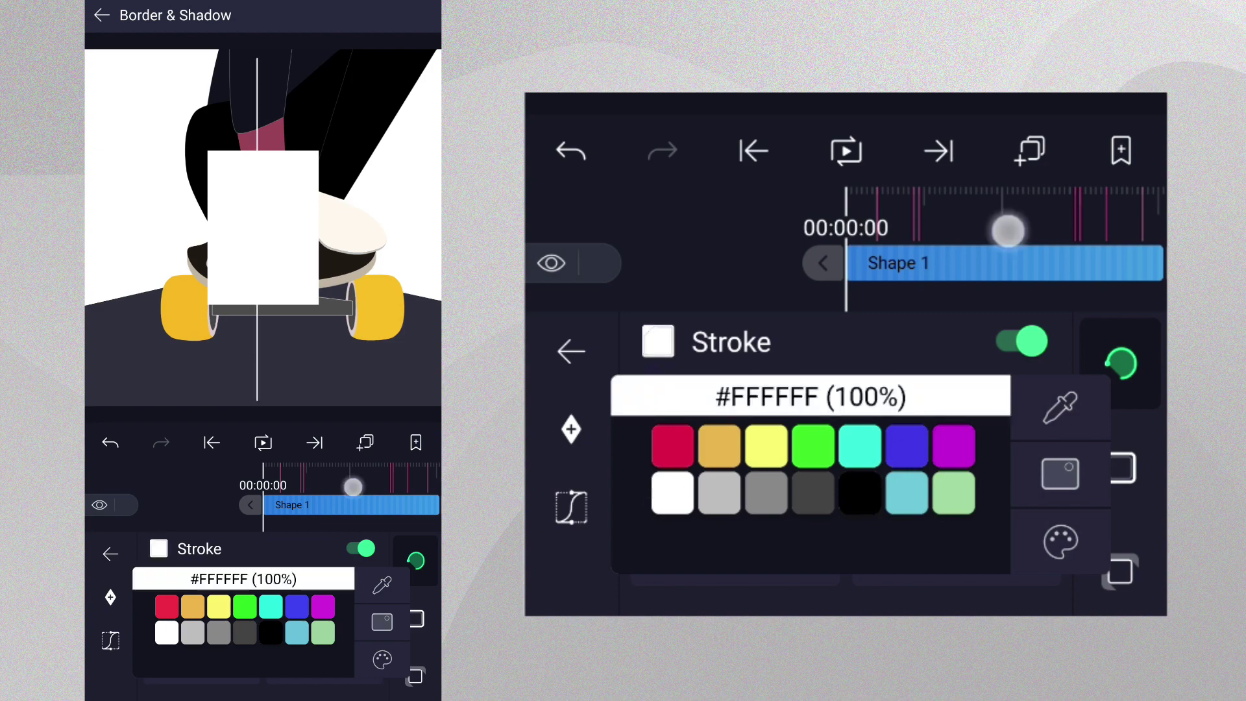
{"action": "left_click_drag", "start_coordinate": [353, 487], "coordinate": [305, 506]}
- Move Shape 1 under Rectangle 1, then add Repeat Along Path to Rectangle 1 and lower its count
{"action": "left_click", "coordinate": [110, 553]}
{"action": "left_click_drag", "start_coordinate": [415, 506], "coordinate": [415, 533]}
{"action": "left_click_drag", "start_coordinate": [286, 639], "coordinate": [411, 629]}
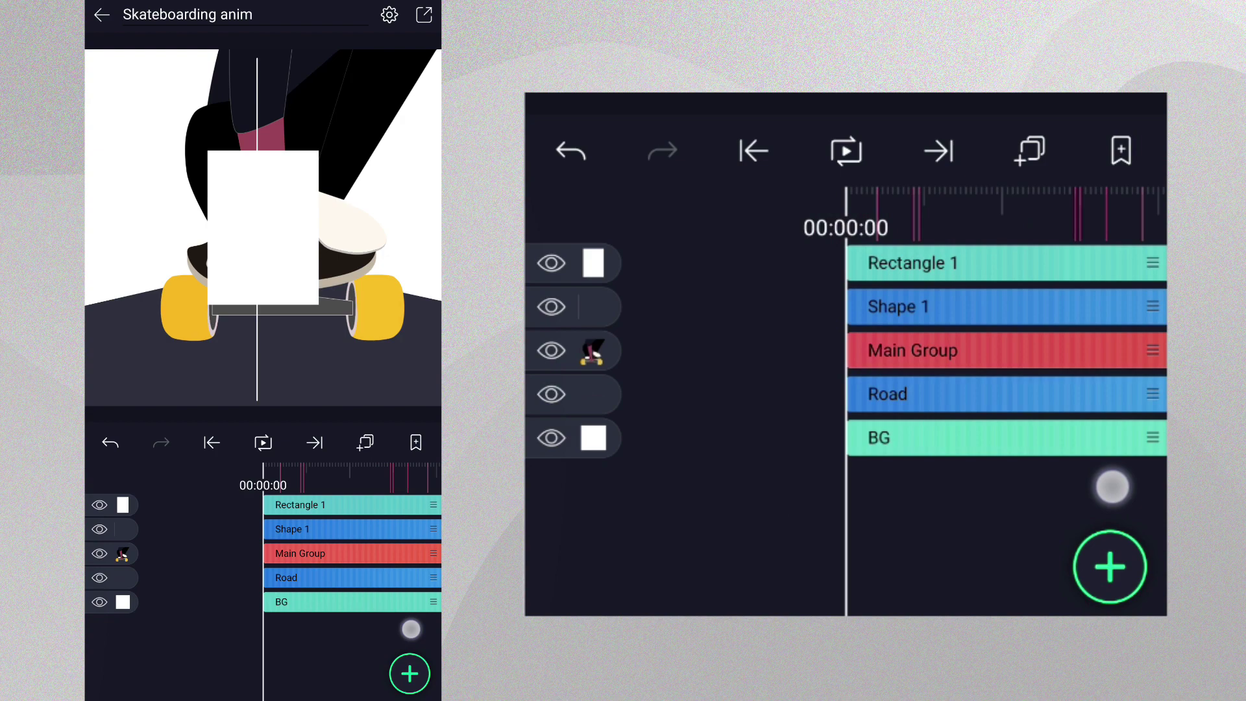
{"action": "left_click", "coordinate": [324, 505]}
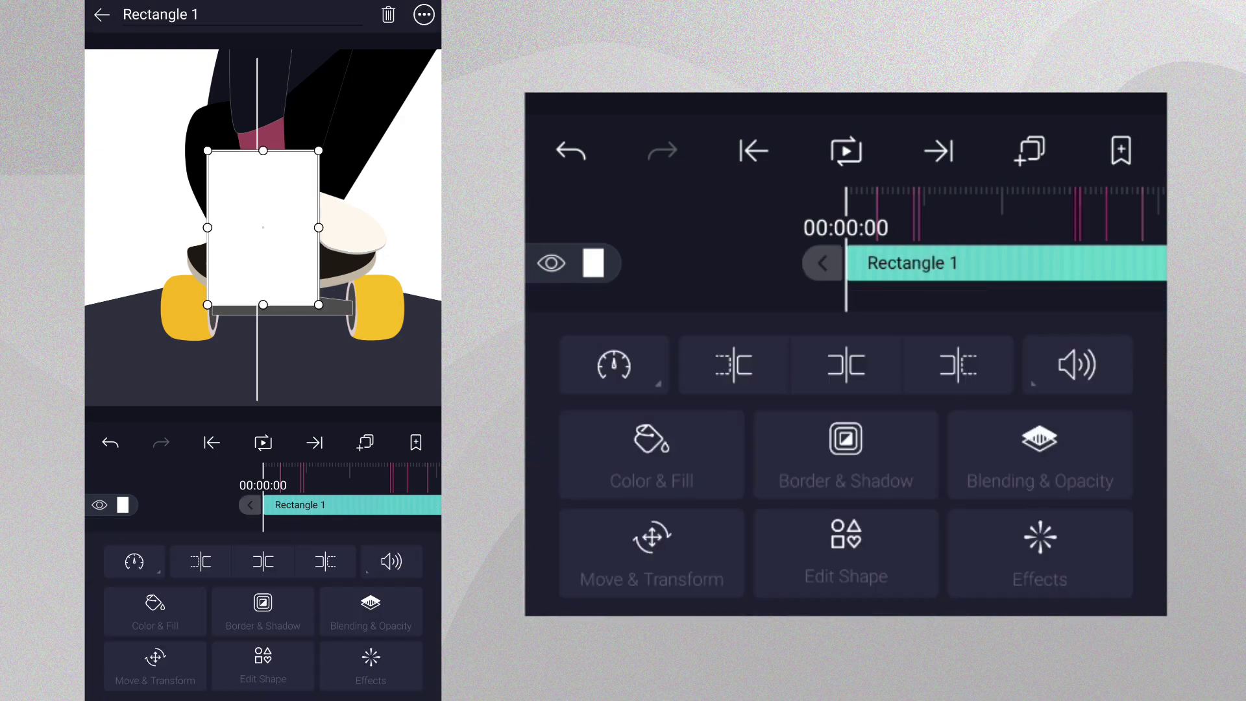
{"action": "left_click", "coordinate": [370, 661]}
{"action": "left_click", "coordinate": [260, 557]}
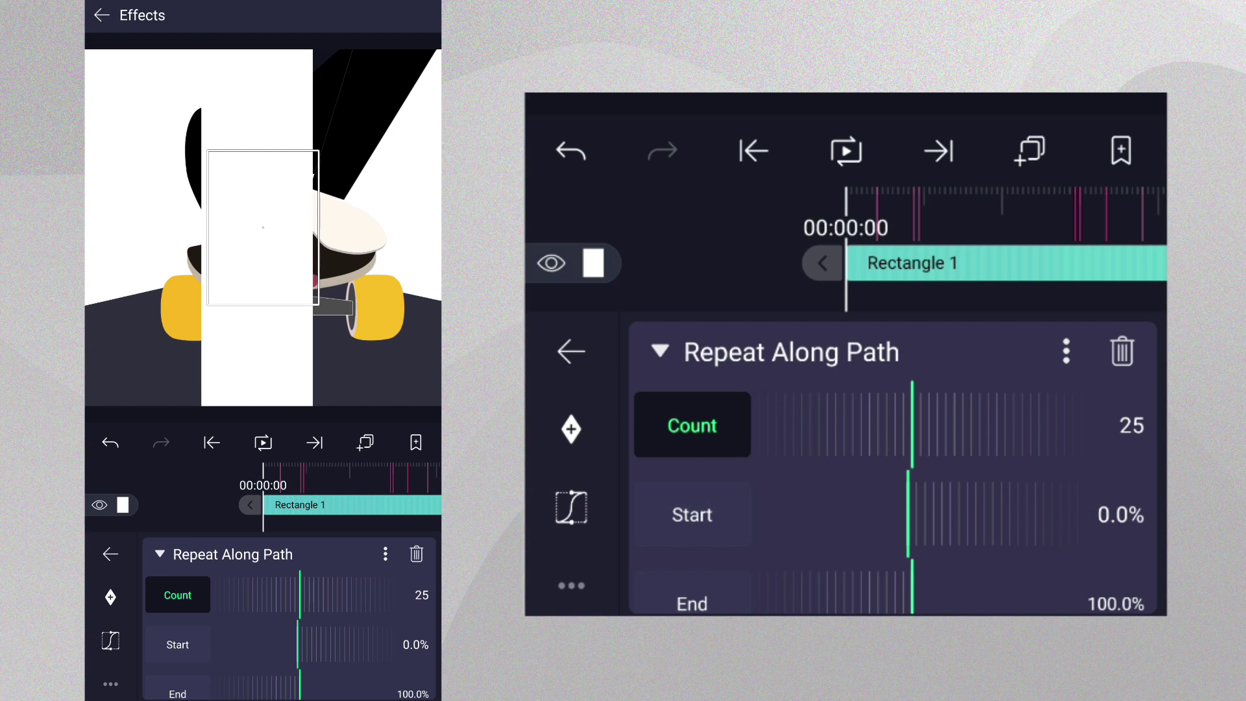
{"action": "mouse_move", "coordinate": [285, 603]}
{"action": "left_mouse_down"}
{"action": "mouse_move", "coordinate": [367, 615]}
{"action": "mouse_move", "coordinate": [331, 598]}
{"action": "left_mouse_up"}
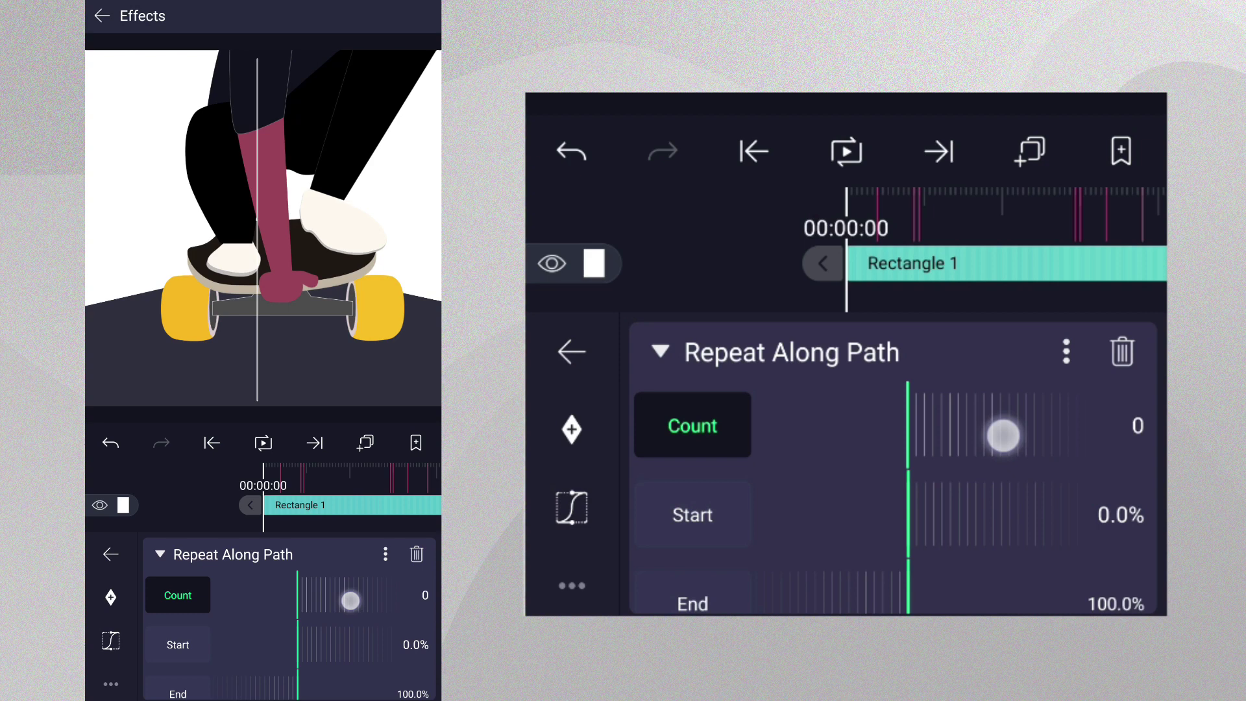
- Extend the Shape 1 line by dragging its endpoint further down
{"action": "left_click", "coordinate": [102, 15]}
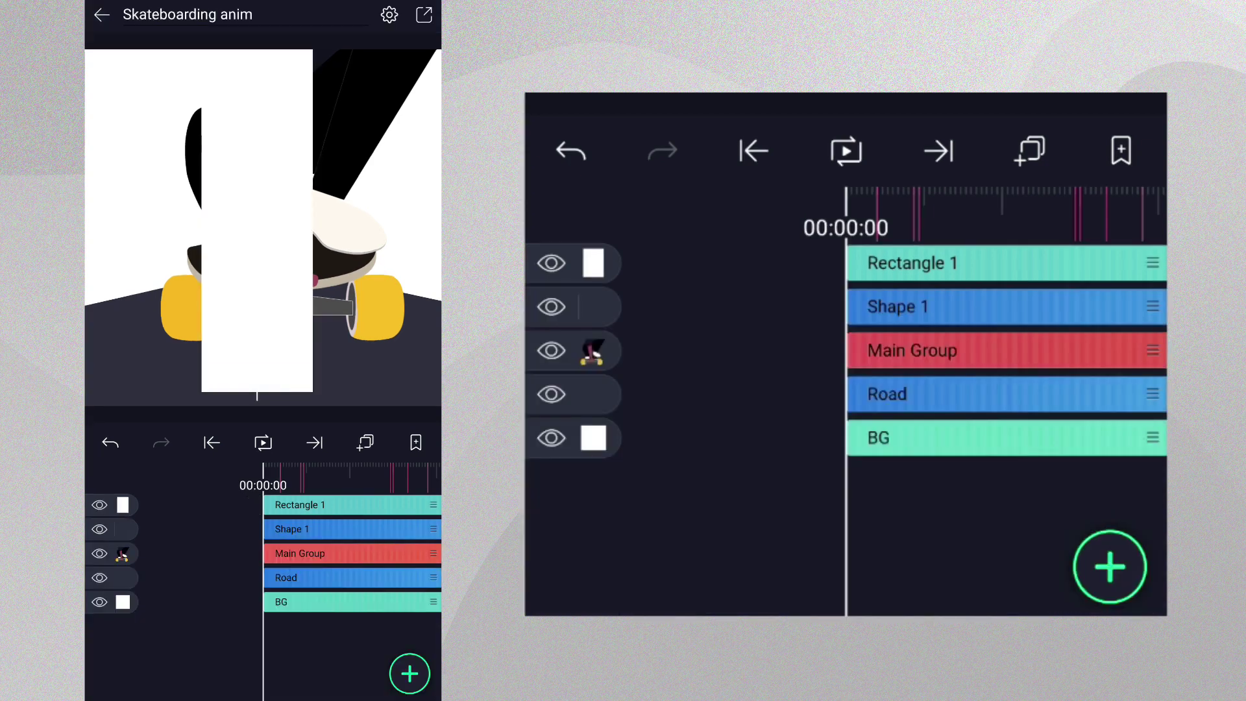
{"action": "left_click", "coordinate": [292, 529]}
{"action": "left_click", "coordinate": [264, 659]}
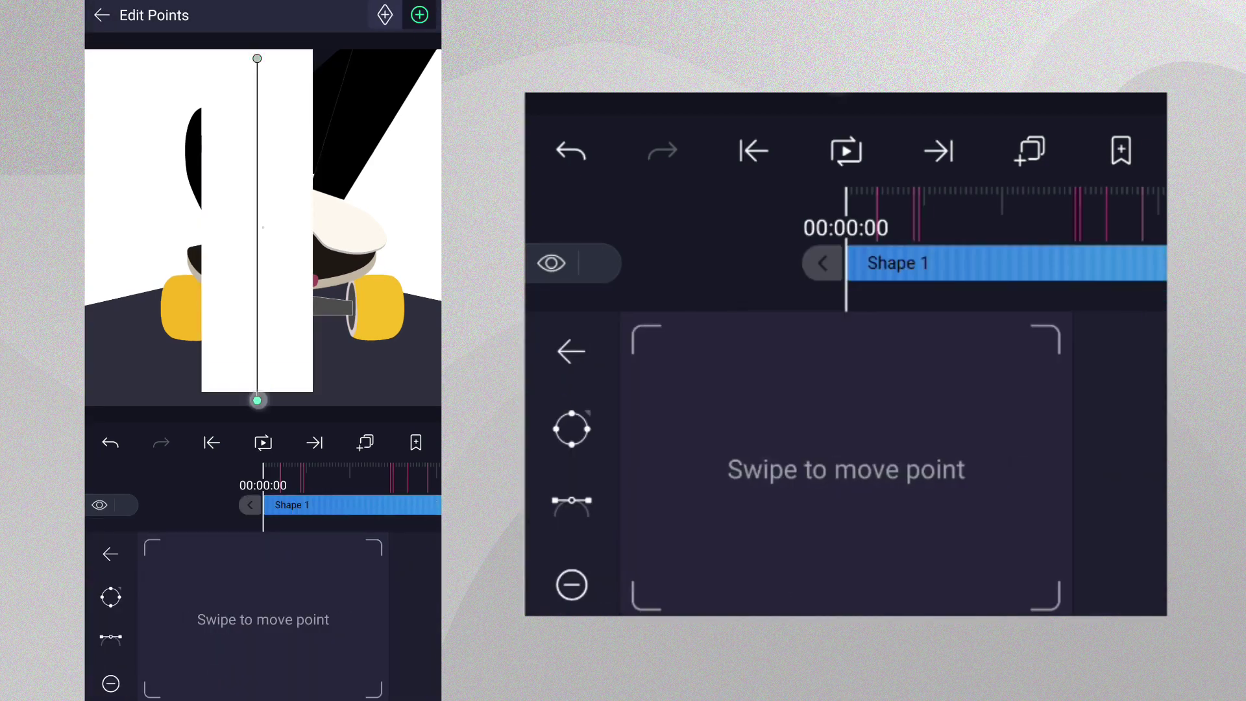
{"action": "mouse_move", "coordinate": [290, 590]}
{"action": "left_mouse_down"}
{"action": "mouse_move", "coordinate": [287, 694]}
{"action": "mouse_move", "coordinate": [290, 667]}
{"action": "left_mouse_up"}
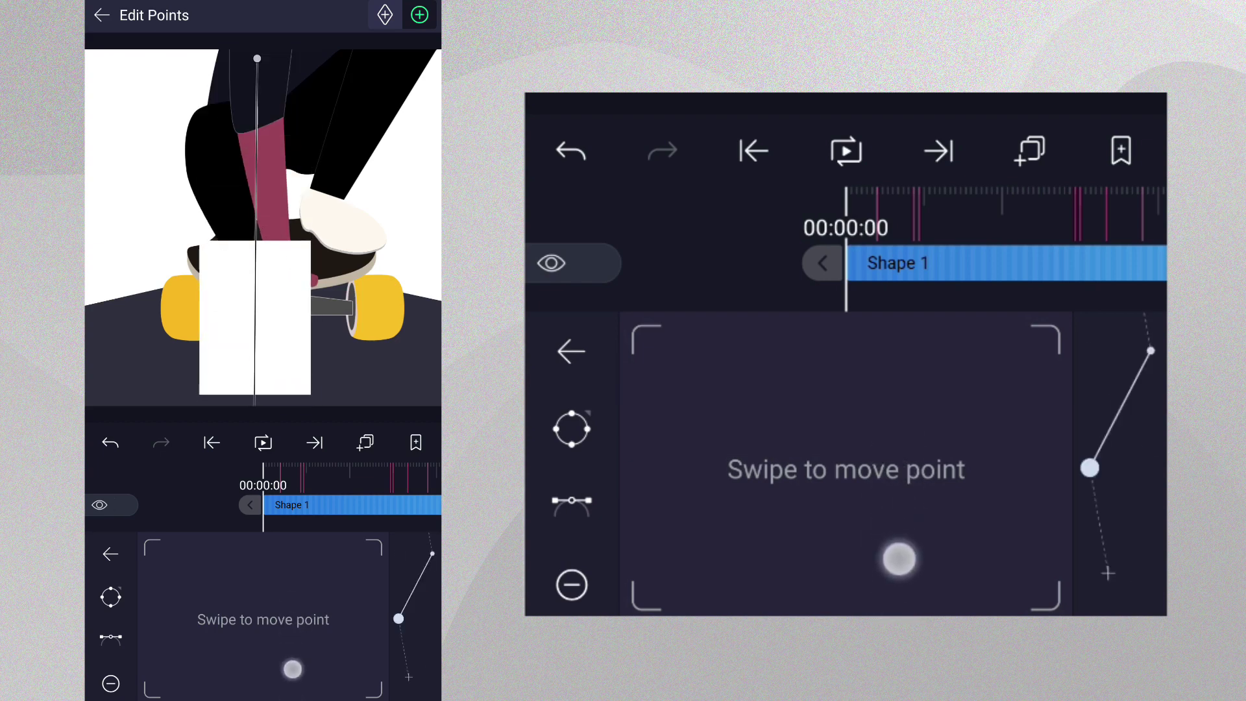
{"action": "scroll", "coordinate": [344, 486], "scroll_direction": "up", "scroll_amount": 1}
{"action": "left_click", "coordinate": [110, 553]}
- Keyframe Rectangle 1's Repeat Along Path Phase from 0% at the start to -200% at the end
{"action": "left_click", "coordinate": [298, 504]}
{"action": "left_click", "coordinate": [264, 684]}
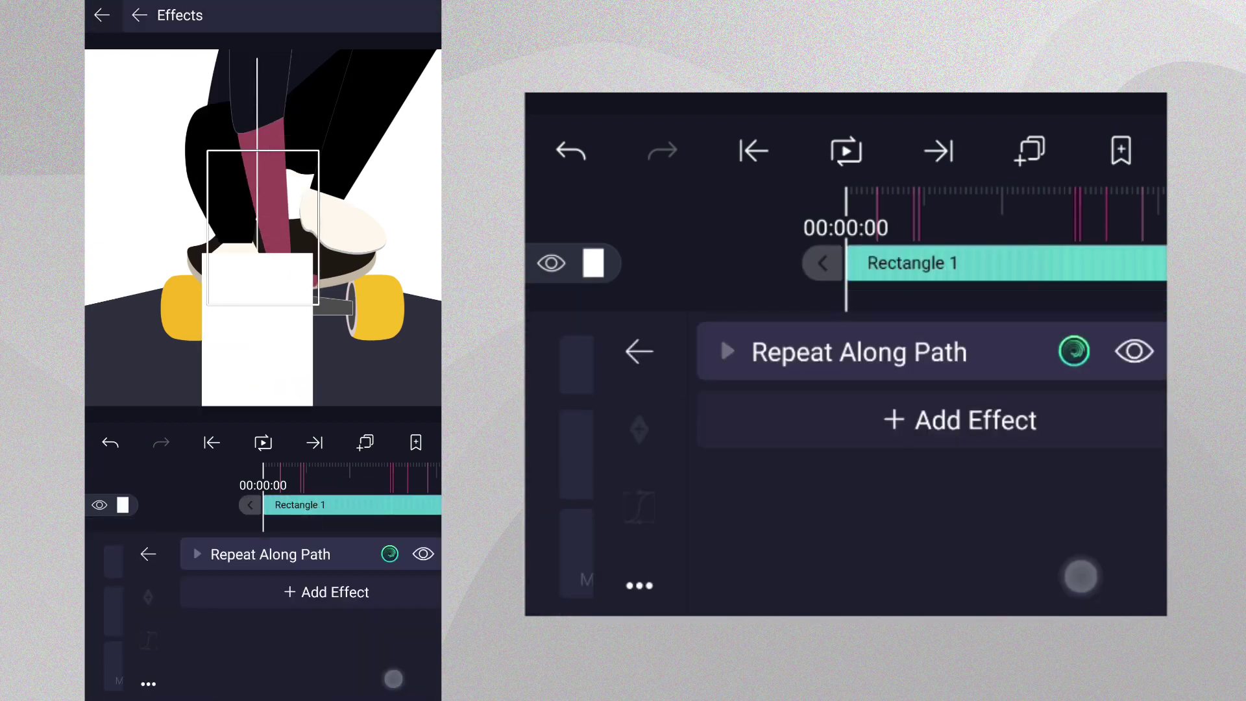
{"action": "left_click", "coordinate": [232, 554]}
{"action": "left_click_drag", "start_coordinate": [189, 661], "coordinate": [199, 564]}
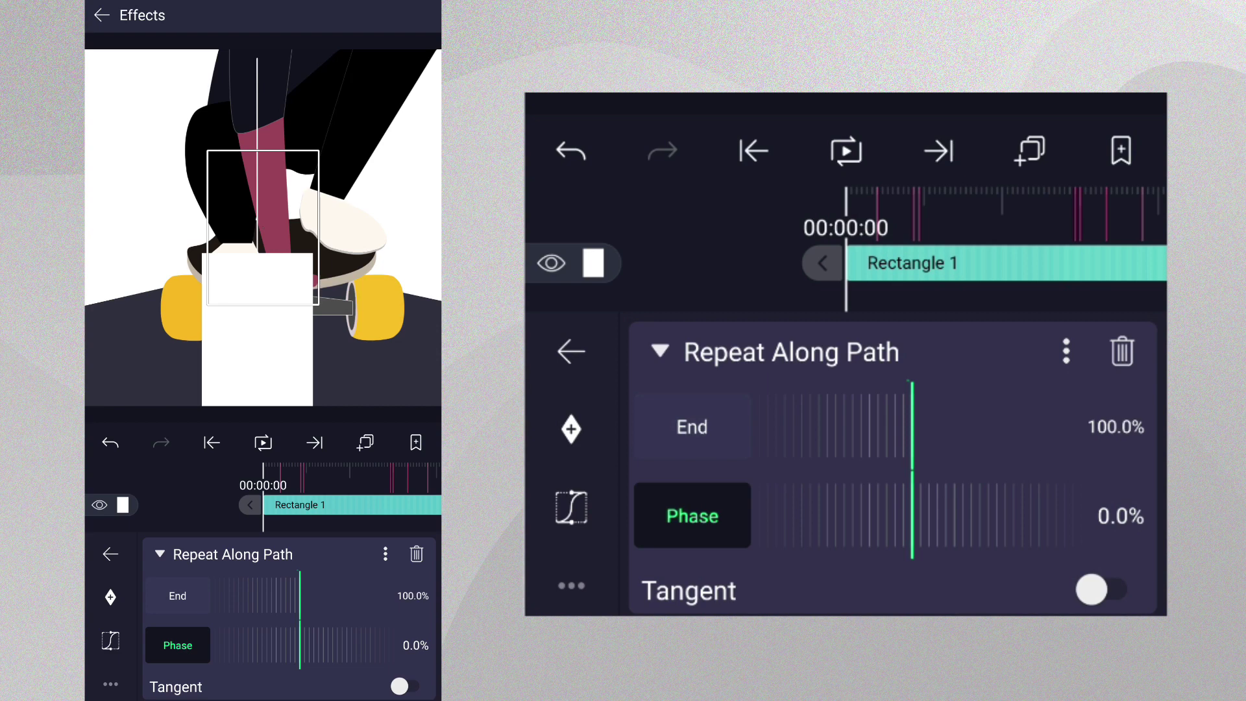
{"action": "left_click", "coordinate": [110, 597]}
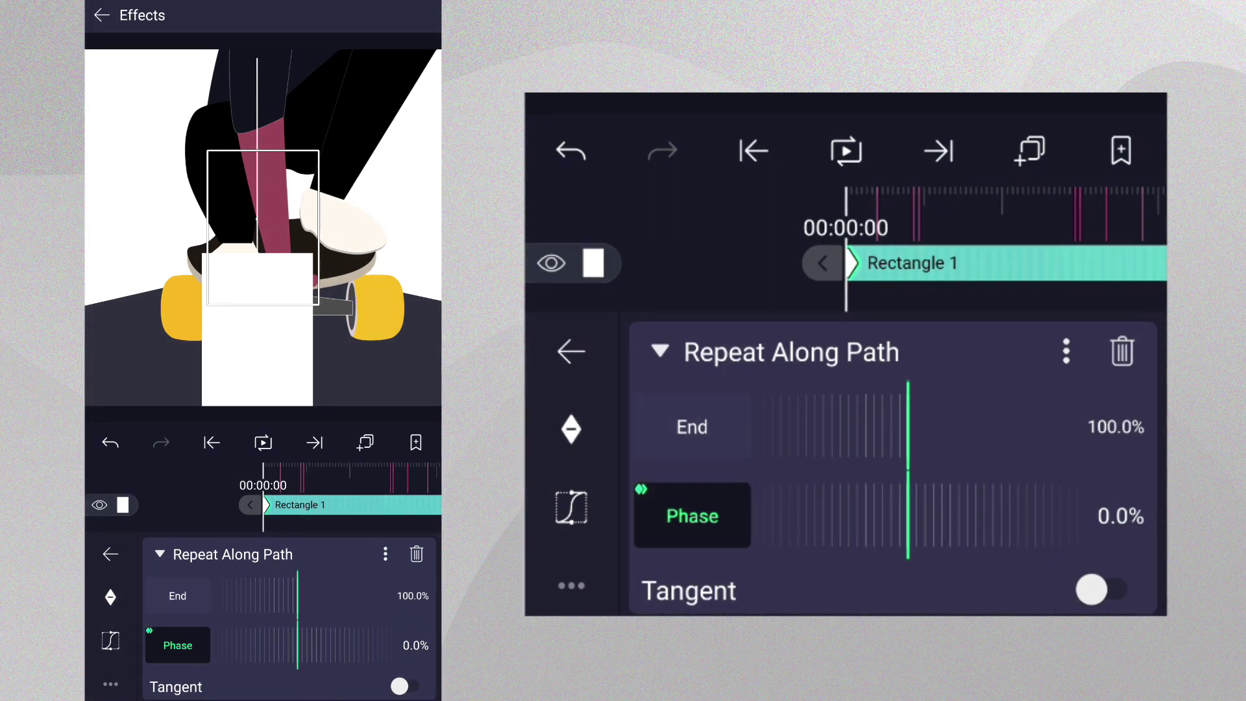
{"action": "left_click_drag", "start_coordinate": [363, 505], "coordinate": [234, 505]}
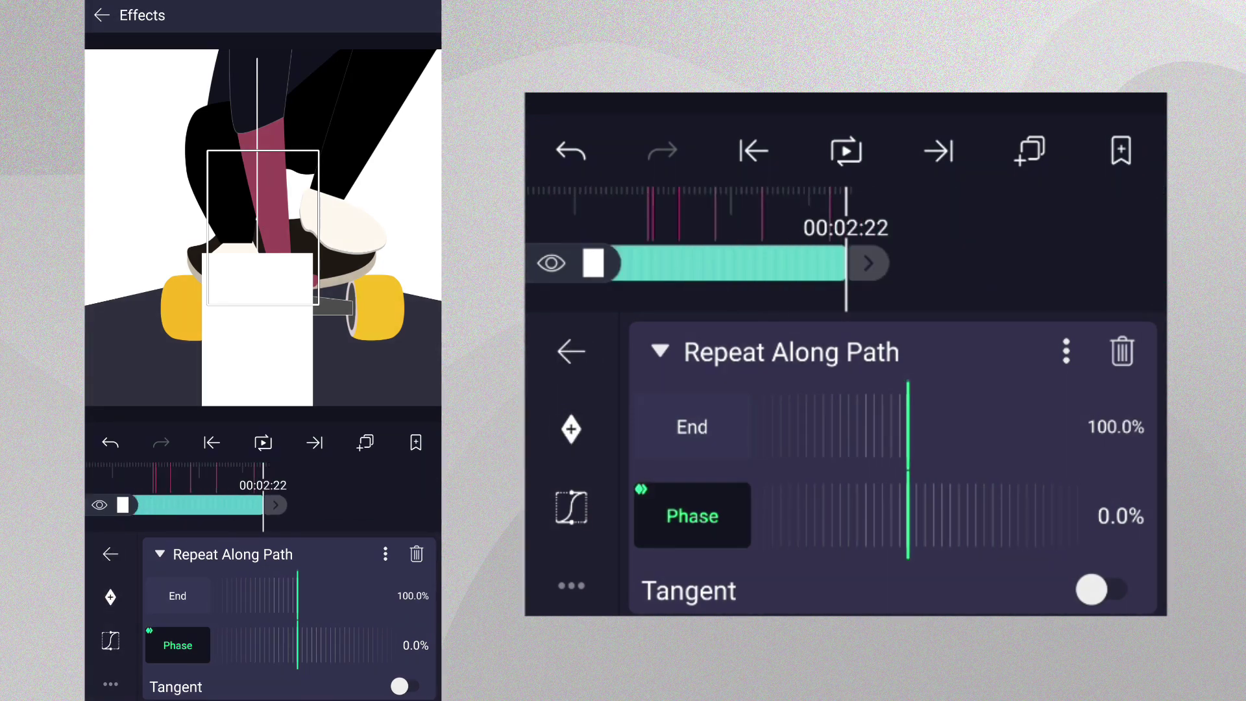
{"action": "mouse_move", "coordinate": [384, 636]}
{"action": "left_mouse_down"}
{"action": "mouse_move", "coordinate": [392, 657]}
{"action": "mouse_move", "coordinate": [350, 662]}
{"action": "left_mouse_up"}
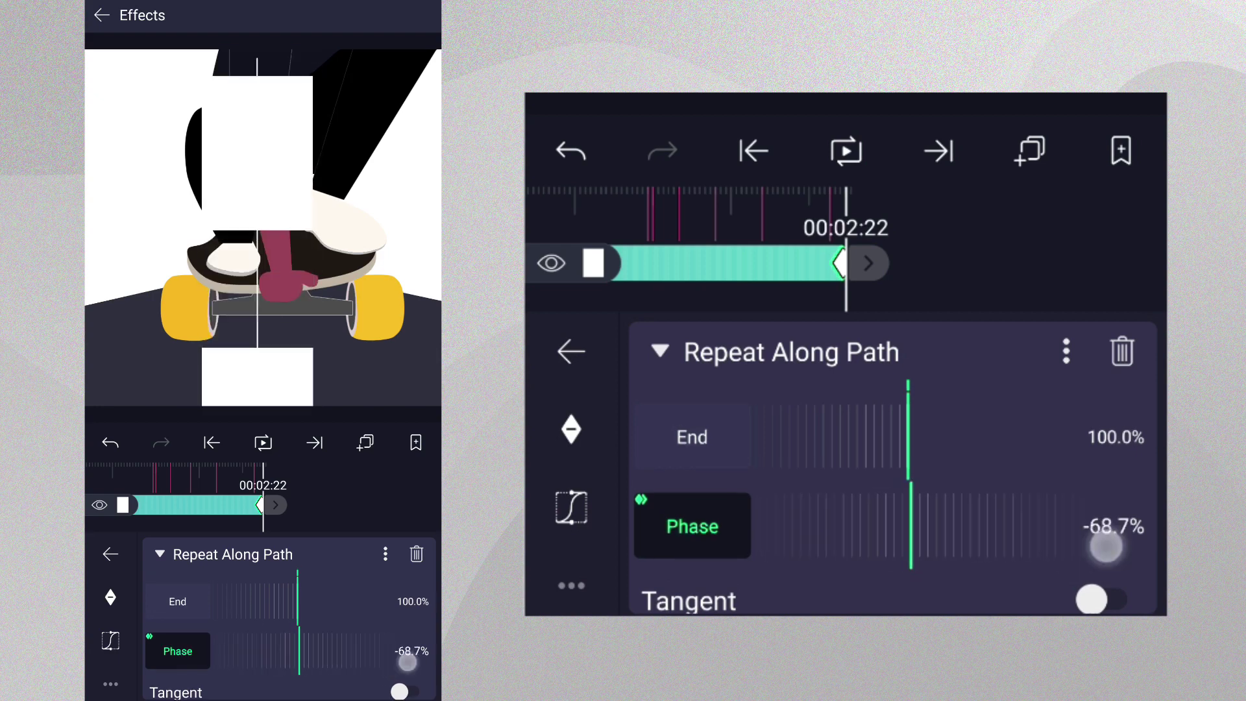
{"action": "left_click_drag", "start_coordinate": [1105, 545], "coordinate": [882, 536]}
{"action": "left_click", "coordinate": [1008, 270]}
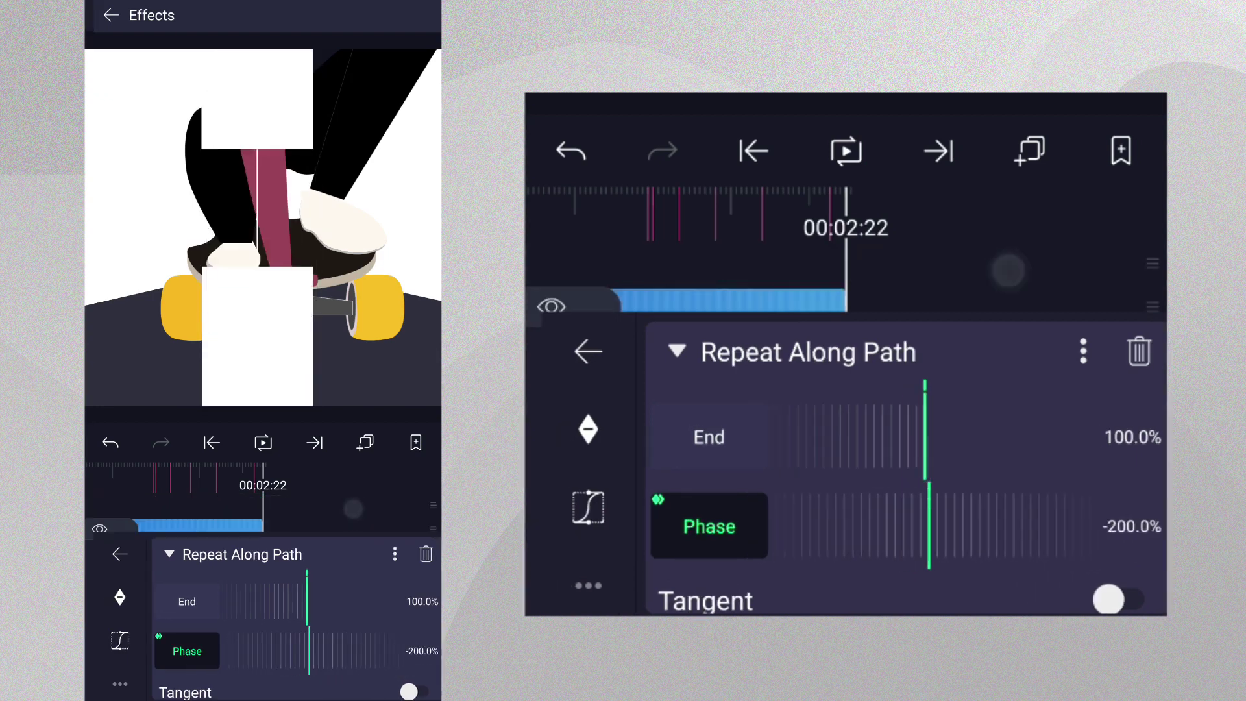
{"action": "left_click", "coordinate": [846, 151]}
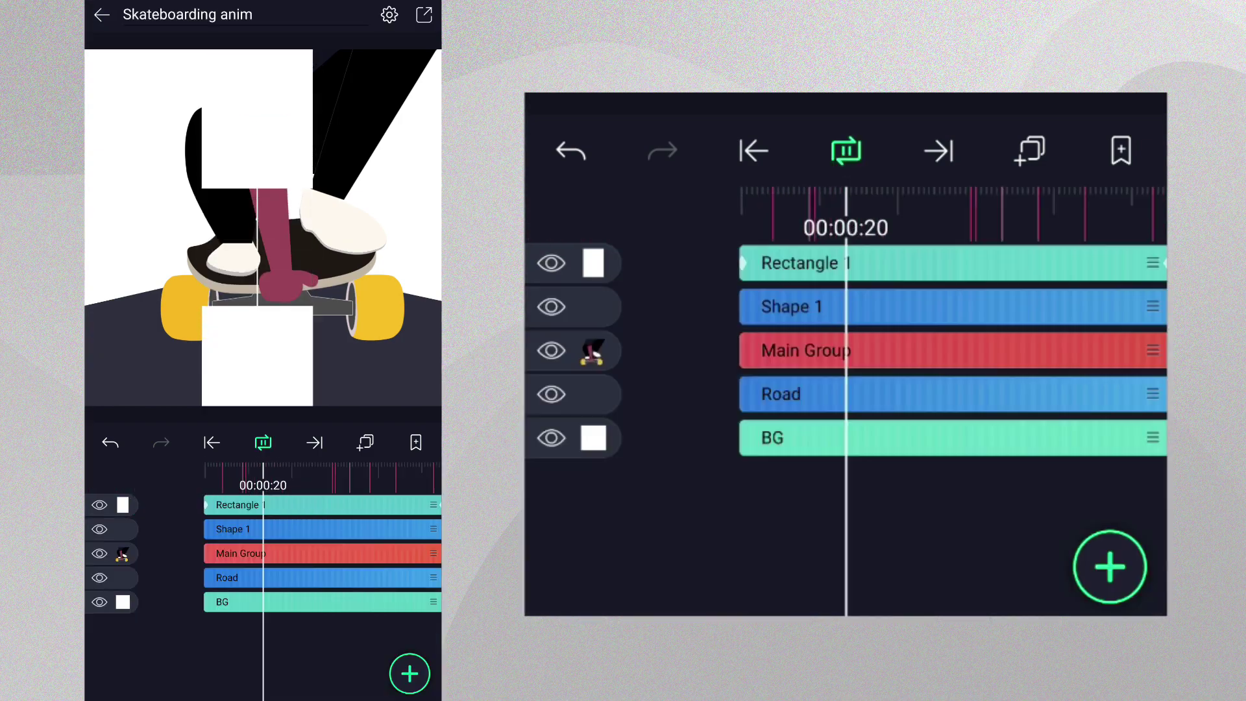
- Group Rectangle 1 and Shape 1 into a new layer named 'Stripes'
{"action": "left_click", "coordinate": [1003, 572]}
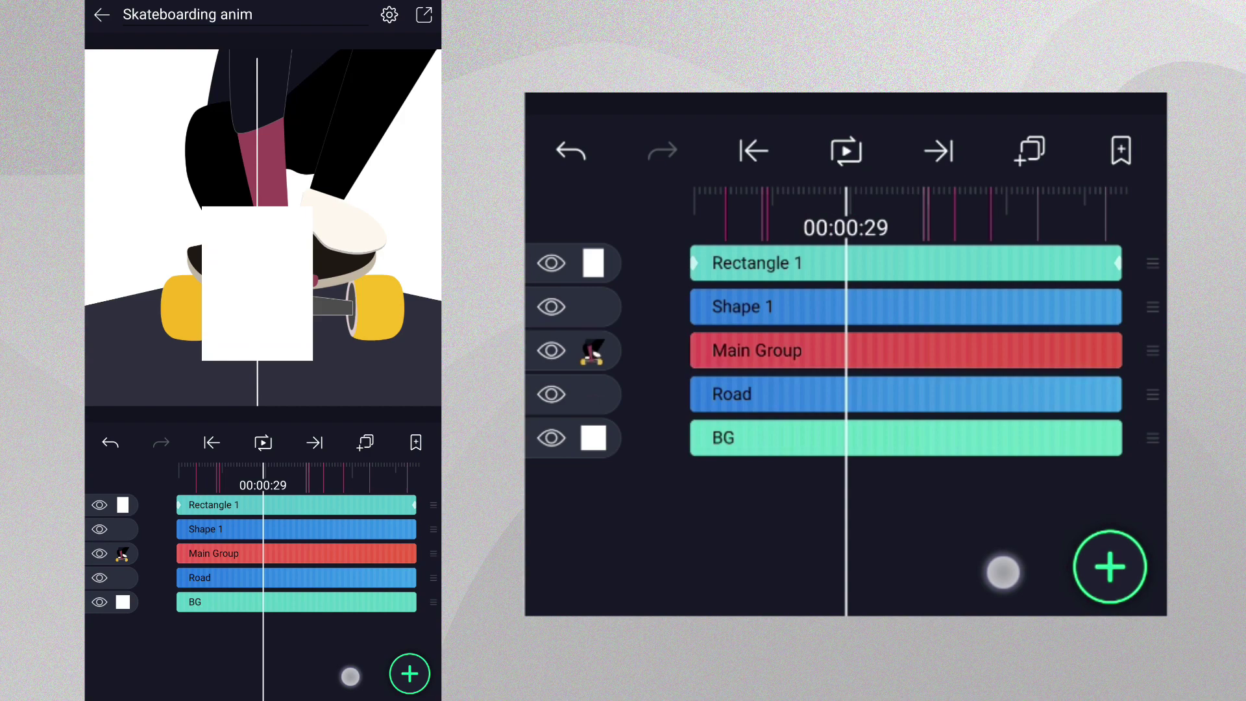
{"action": "left_click_drag", "start_coordinate": [1003, 572], "coordinate": [1158, 572]}
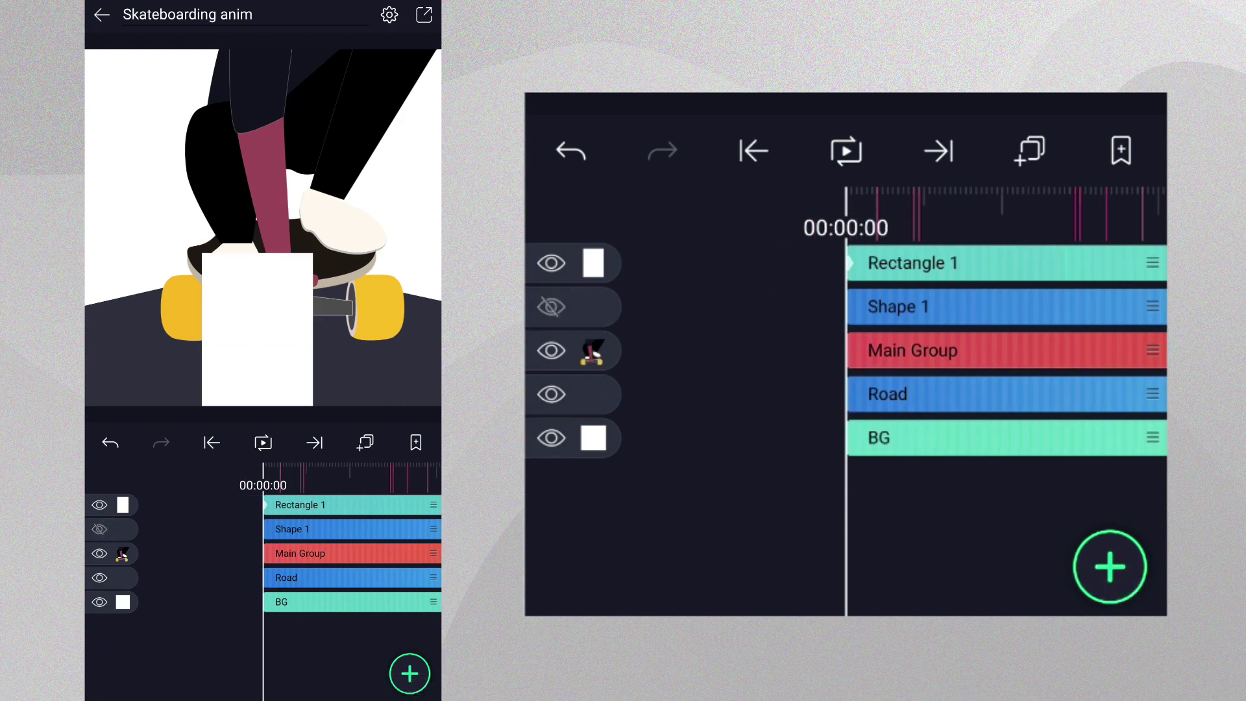
{"action": "left_click", "coordinate": [596, 262]}
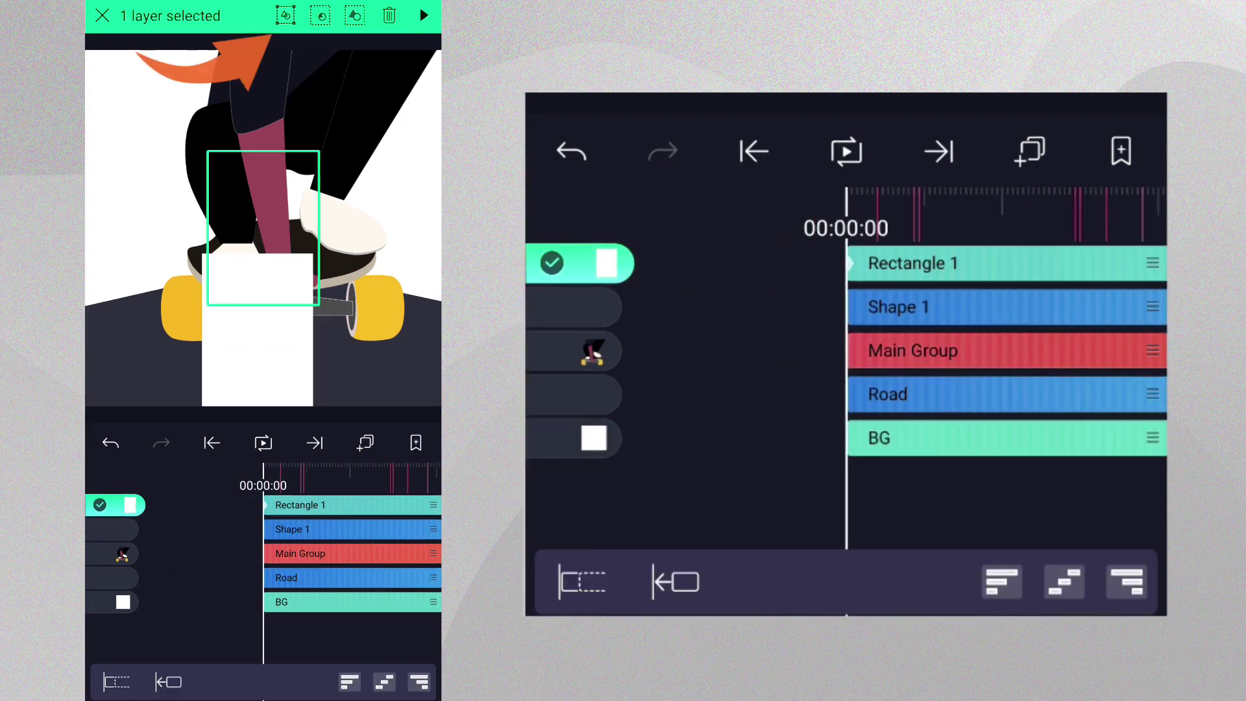
{"action": "left_click", "coordinate": [285, 16]}
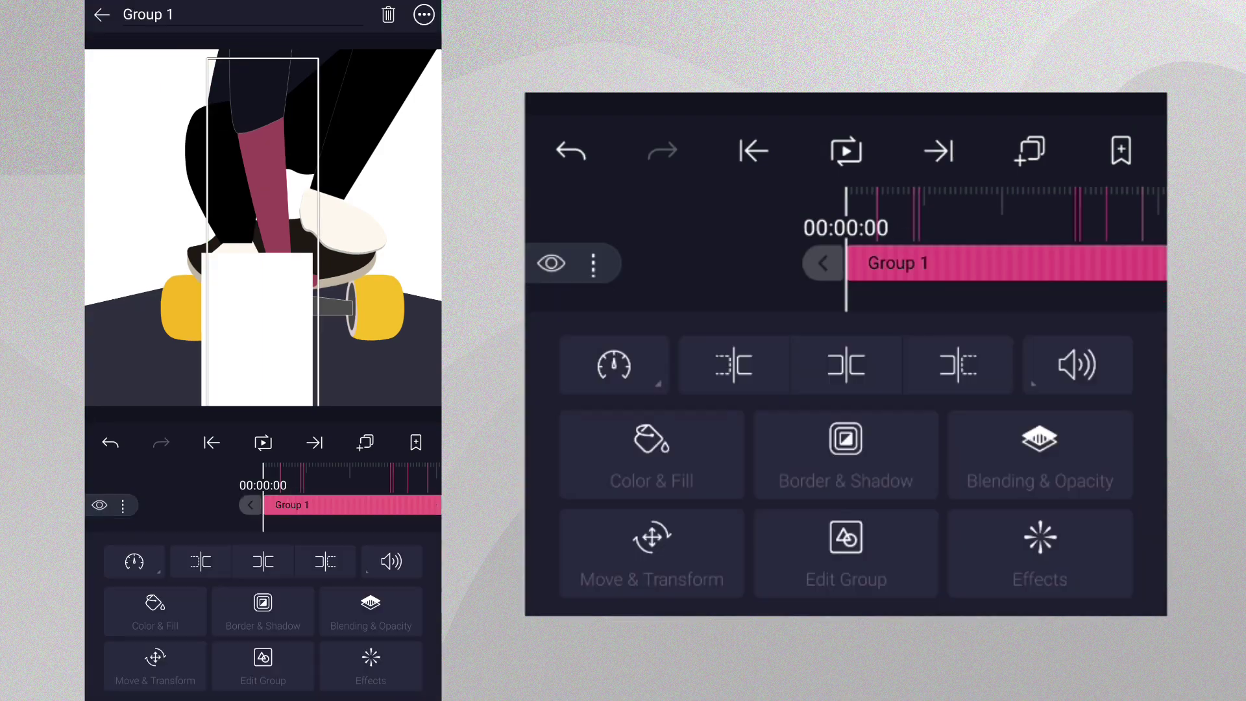
{"action": "left_click", "coordinate": [162, 14]}
{"action": "key", "text": "BackSpace"}
{"action": "type", "text": "Stripes"}
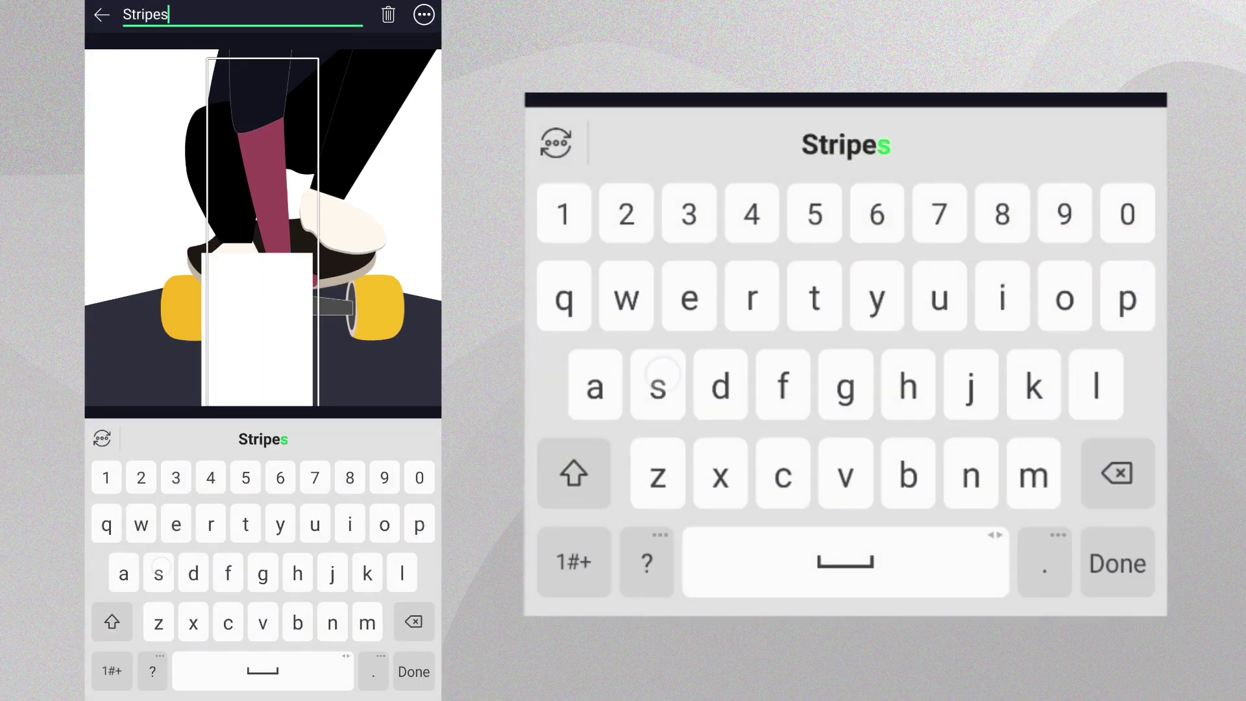
{"action": "left_click", "coordinate": [1116, 564]}
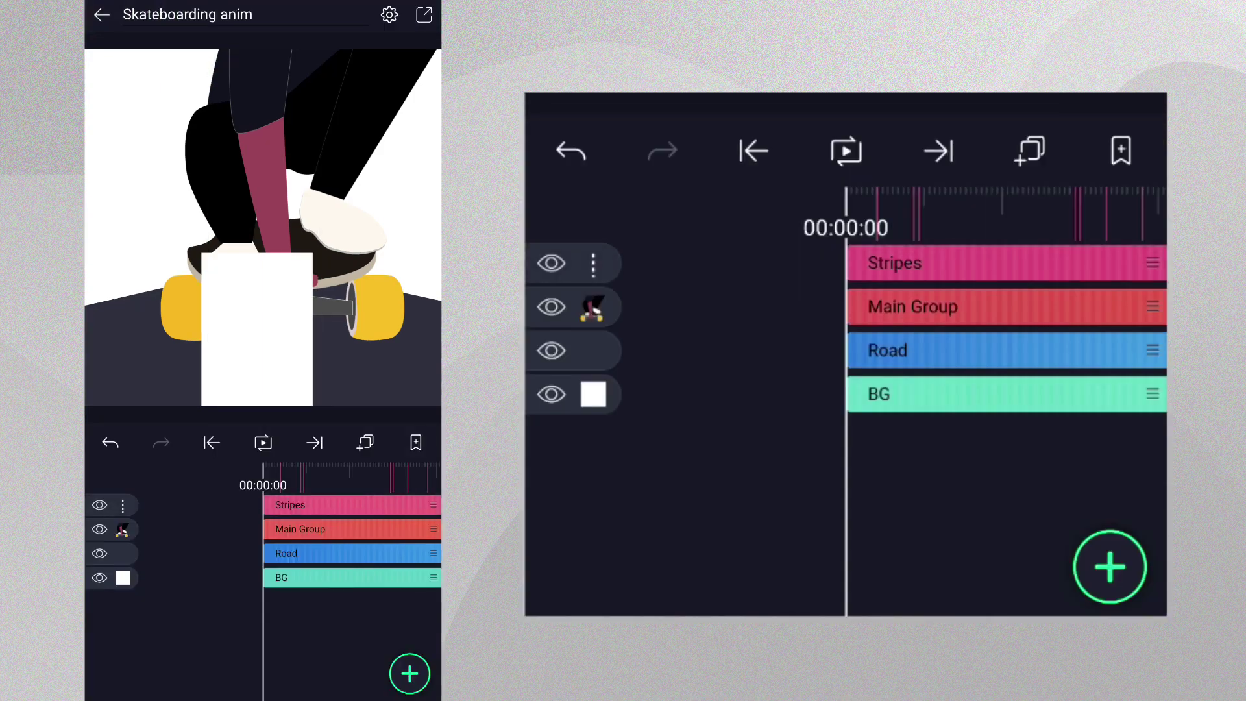
- Copy the Road layer's Flip Layer effect and paste it onto Stripes
{"action": "left_click", "coordinate": [977, 354]}
{"action": "left_click", "coordinate": [1081, 560]}
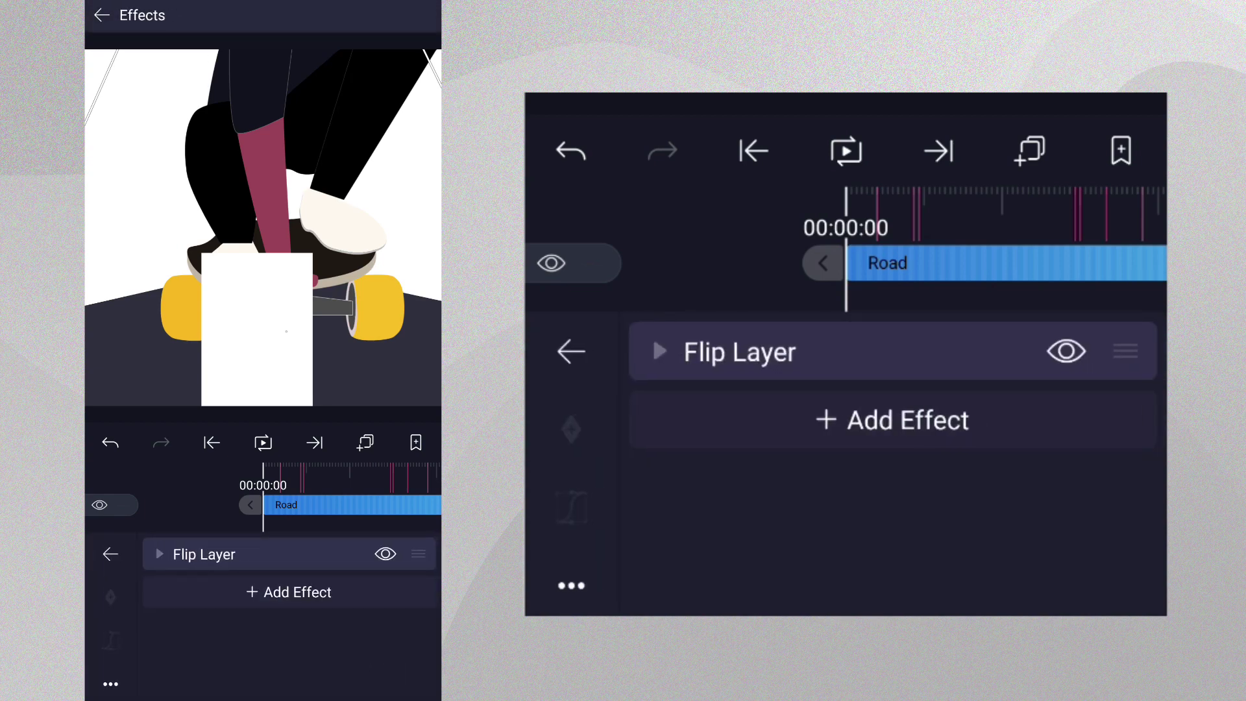
{"action": "left_click", "coordinate": [662, 366]}
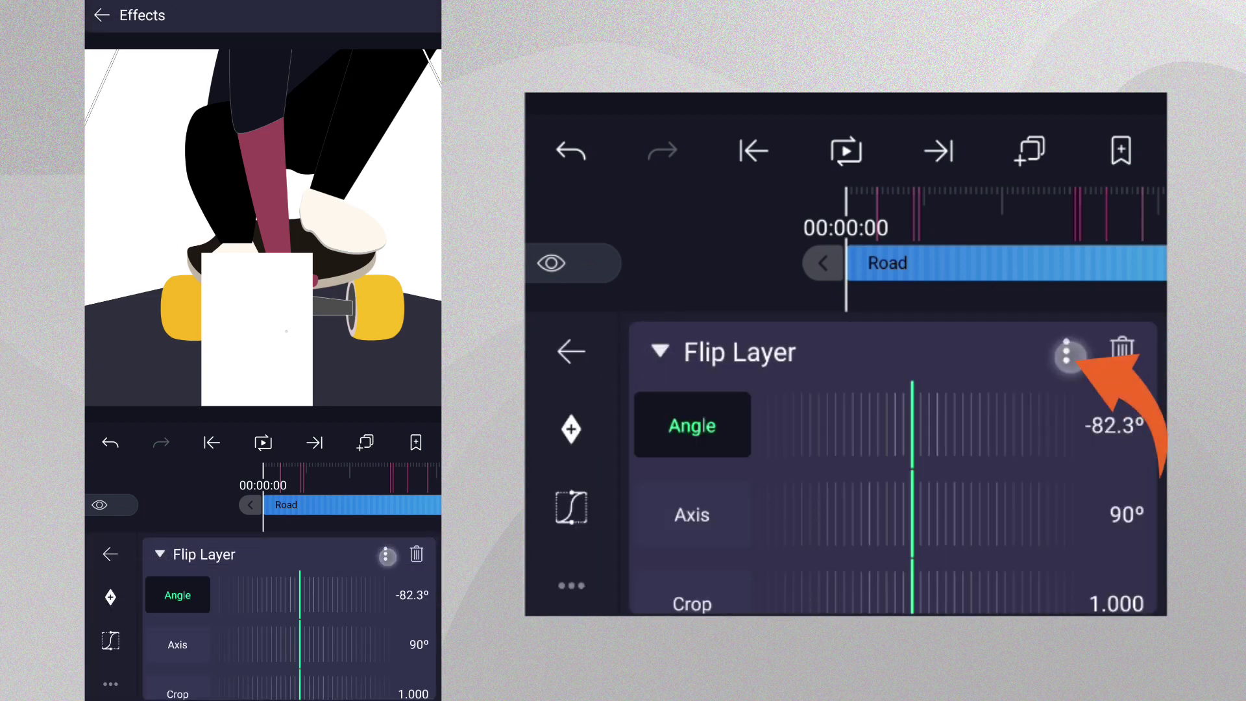
{"action": "left_click", "coordinate": [1066, 353]}
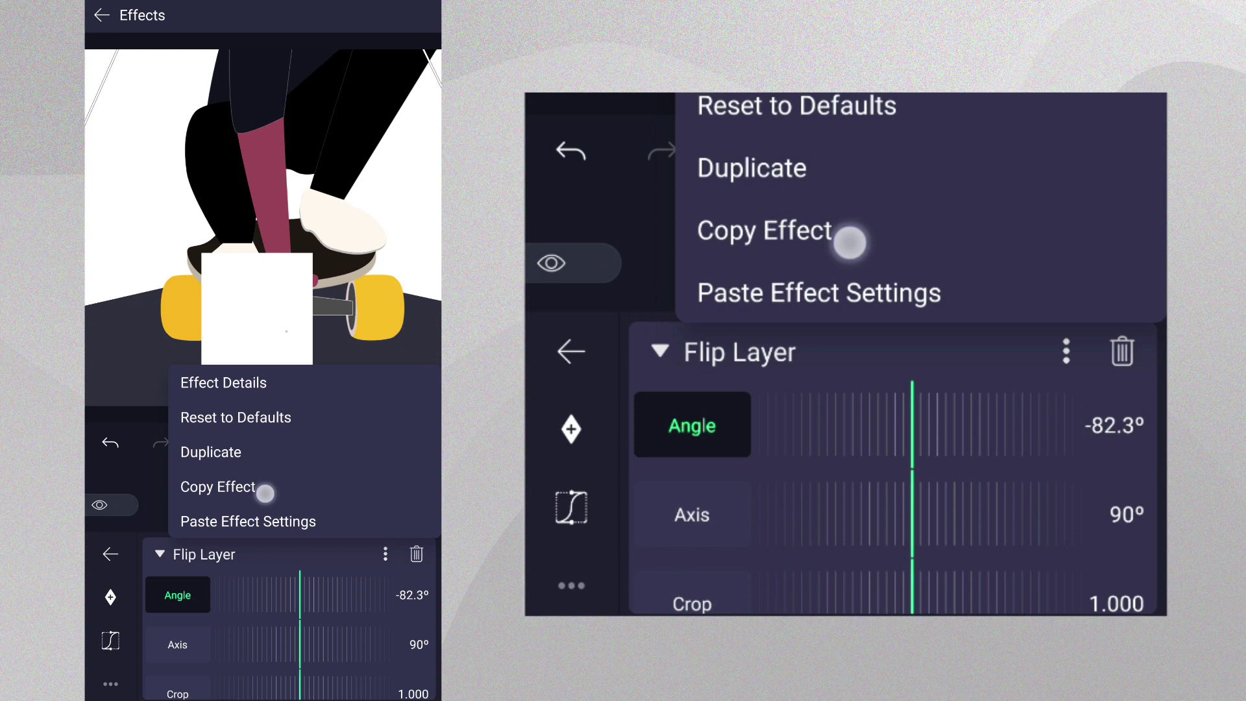
{"action": "left_click", "coordinate": [850, 243]}
{"action": "left_click", "coordinate": [1001, 241]}
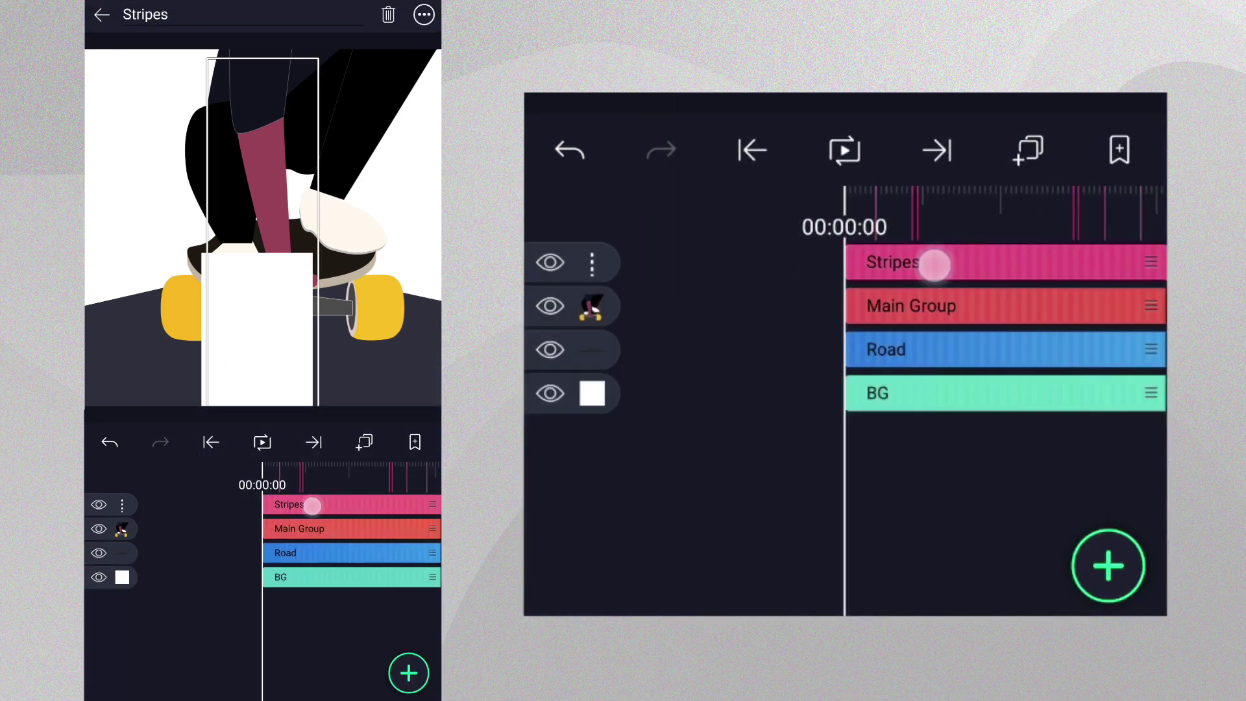
{"action": "left_click", "coordinate": [934, 265]}
{"action": "left_click", "coordinate": [1062, 572]}
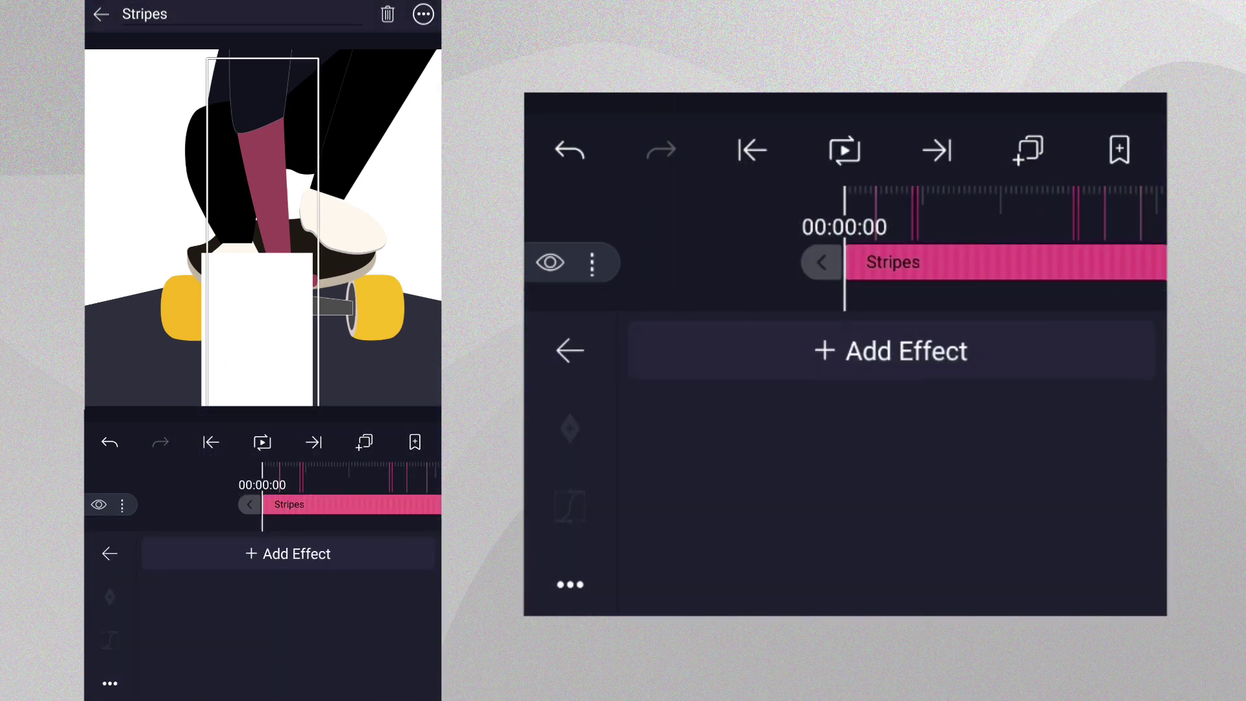
{"action": "left_click", "coordinate": [578, 590]}
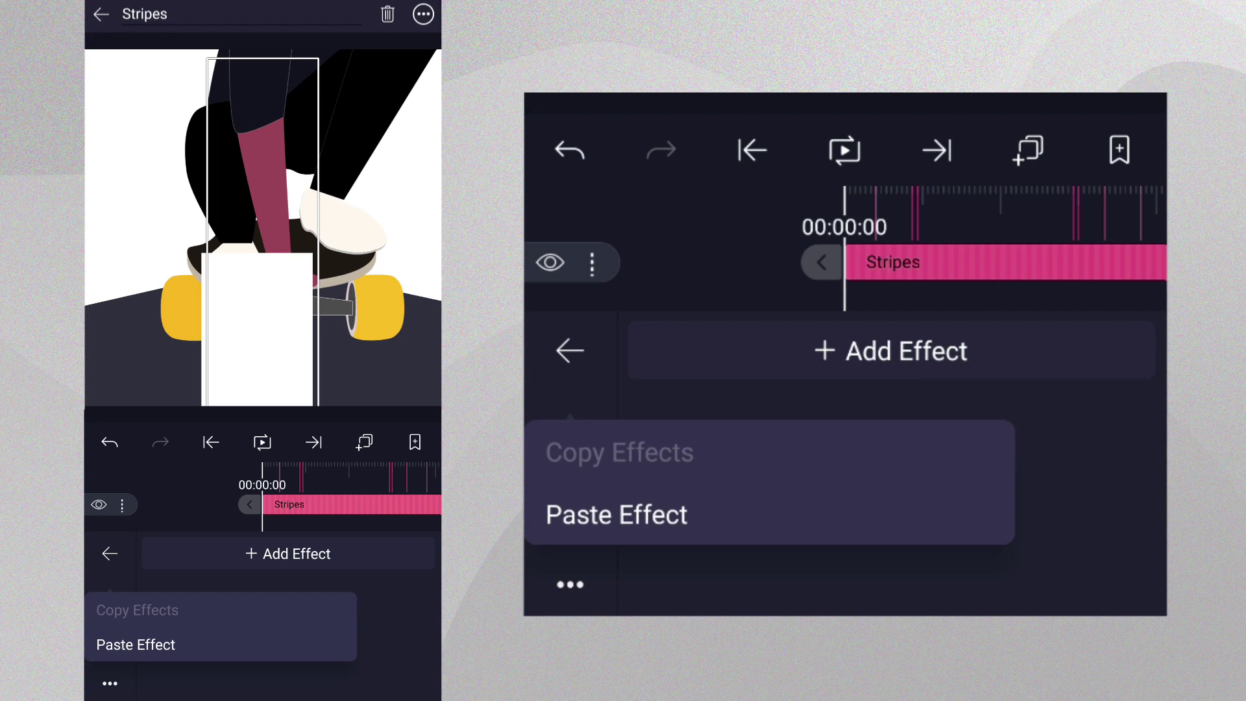
{"action": "left_click", "coordinate": [617, 515]}
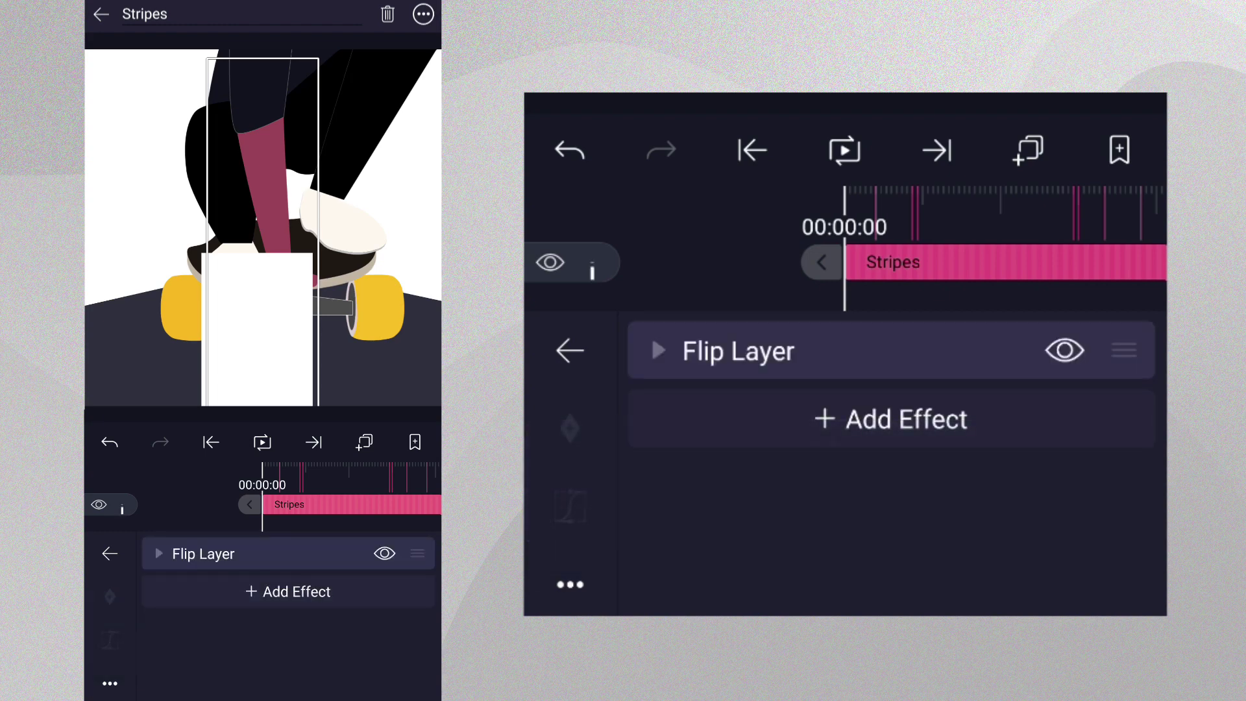
{"action": "left_click", "coordinate": [570, 351]}
- Move Stripes onto the road just below the skateboard
{"action": "left_click", "coordinate": [649, 542]}
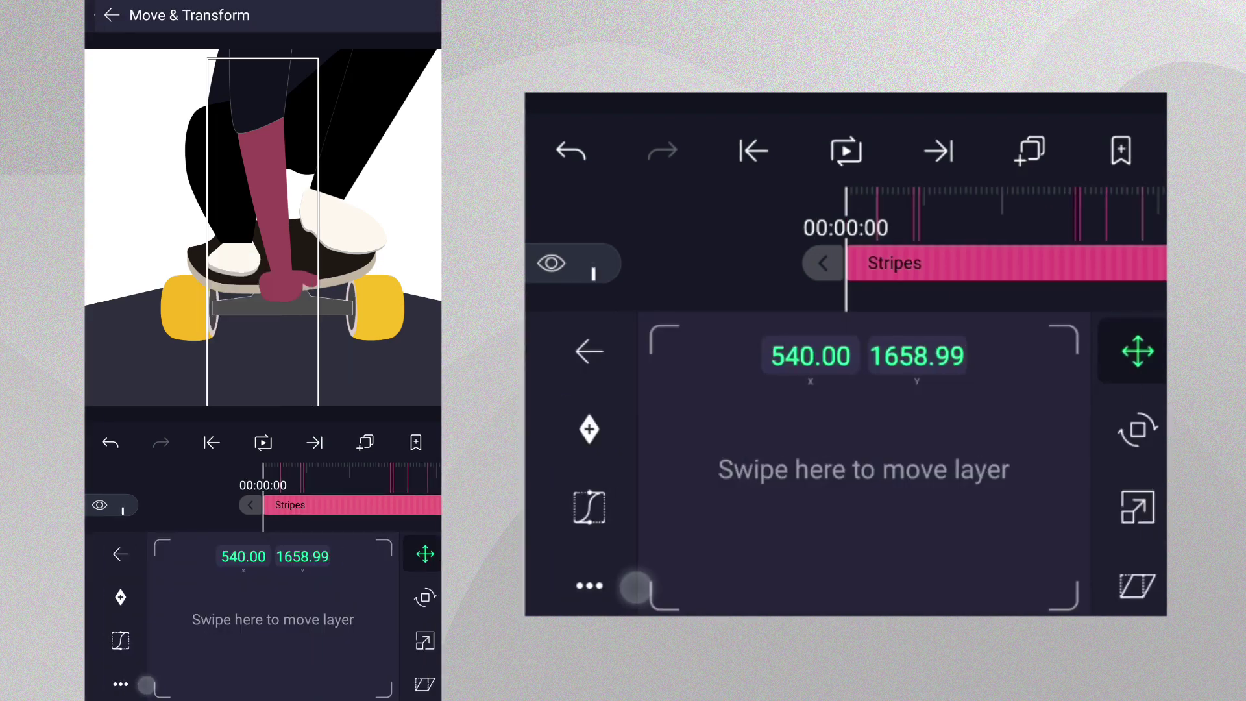
{"action": "left_click_drag", "start_coordinate": [915, 519], "coordinate": [919, 468]}
{"action": "mouse_move", "coordinate": [925, 312]}
{"action": "left_mouse_down"}
{"action": "mouse_move", "coordinate": [912, 292]}
{"action": "mouse_move", "coordinate": [913, 379]}
{"action": "left_mouse_up"}
{"action": "left_click", "coordinate": [571, 351]}
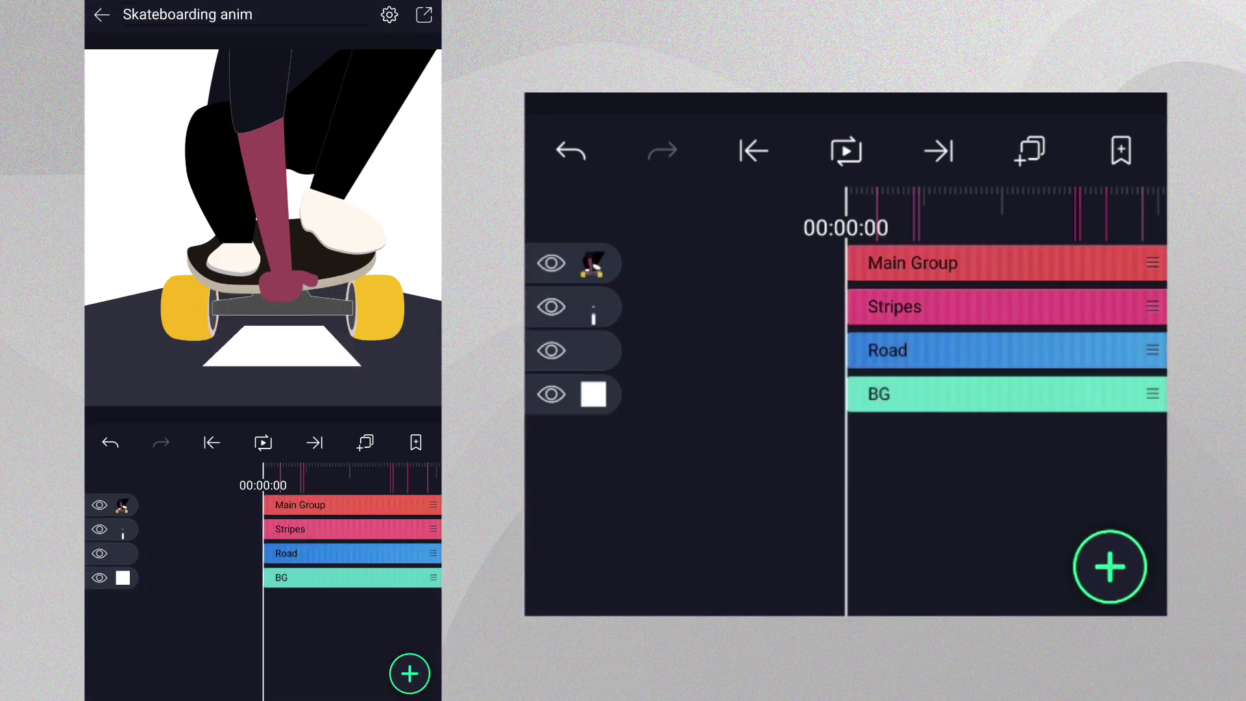
{"action": "left_click", "coordinate": [857, 160]}
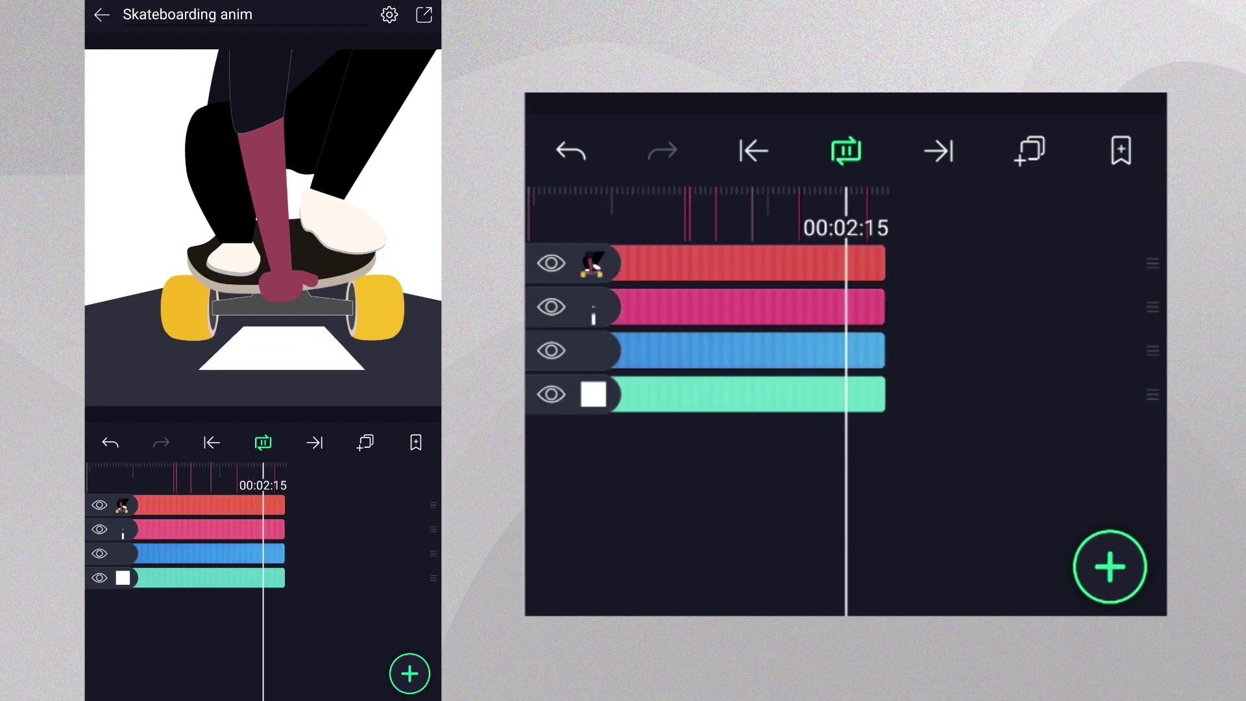
- Key Main Group's position slightly left at the start and shifted right at mid-clip
{"action": "left_click", "coordinate": [923, 266]}
{"action": "left_click", "coordinate": [640, 570]}
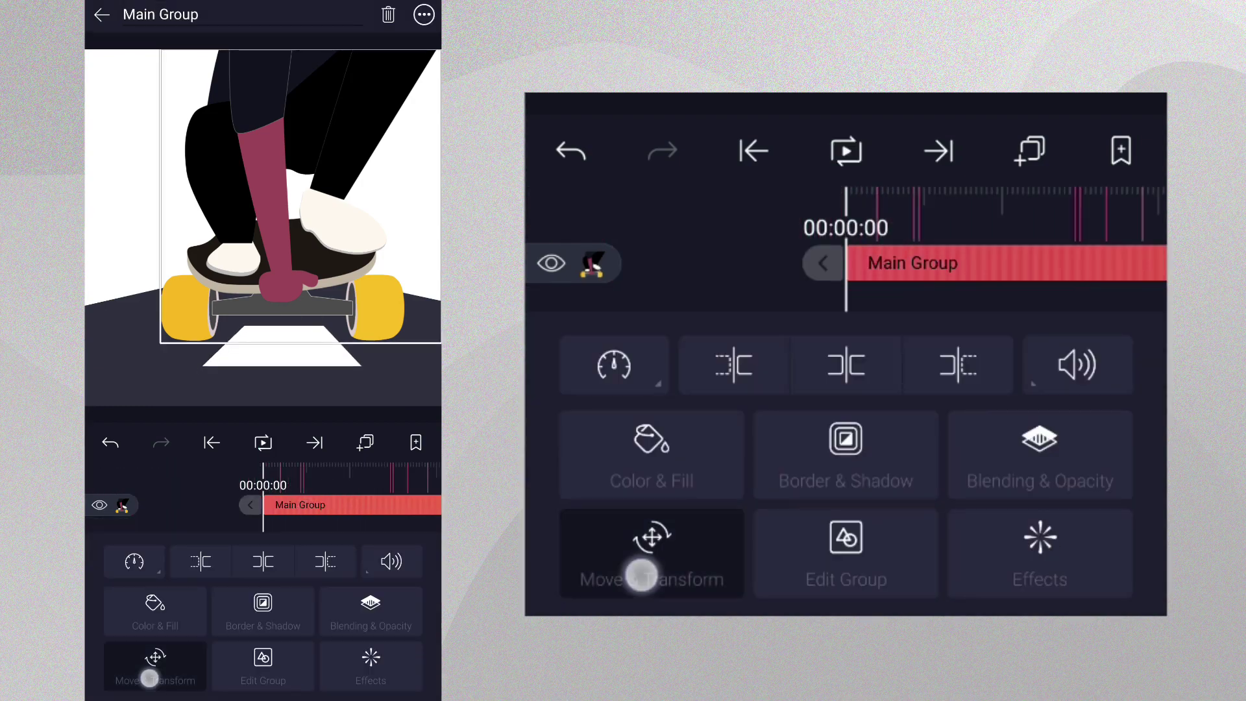
{"action": "left_click_drag", "start_coordinate": [951, 494], "coordinate": [908, 499]}
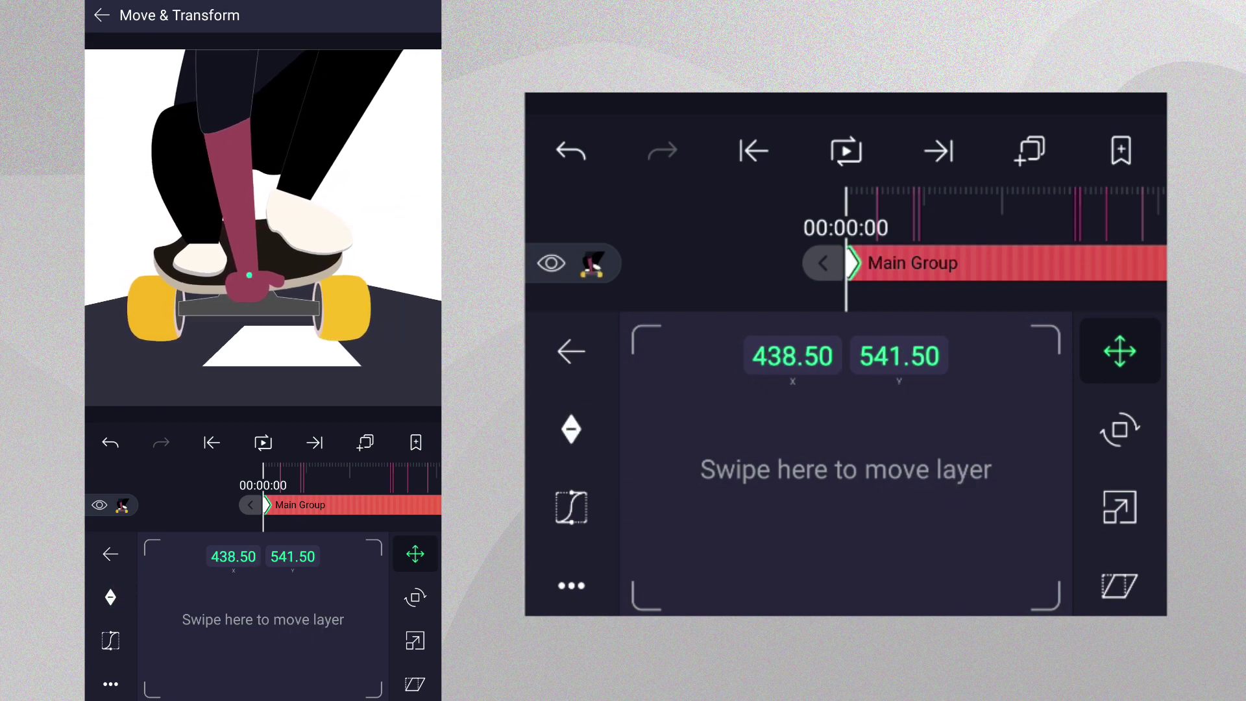
{"action": "left_click_drag", "start_coordinate": [1048, 225], "coordinate": [689, 325]}
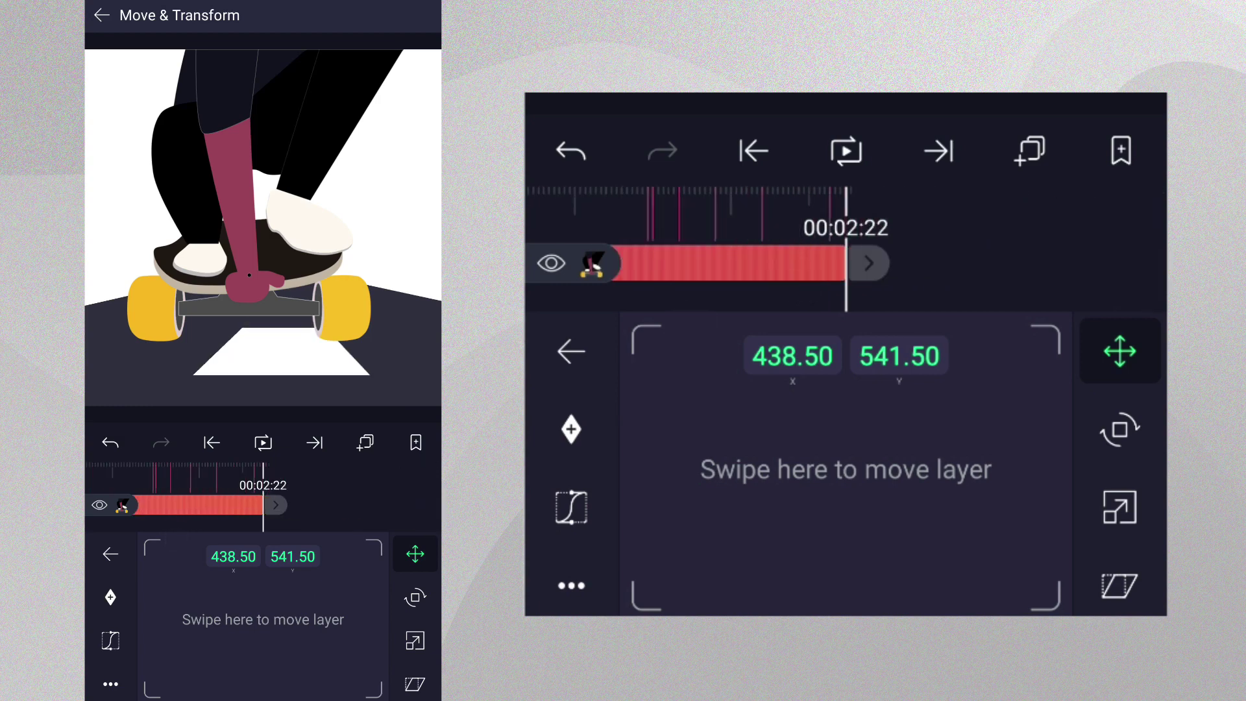
{"action": "left_click_drag", "start_coordinate": [742, 249], "coordinate": [1008, 301]}
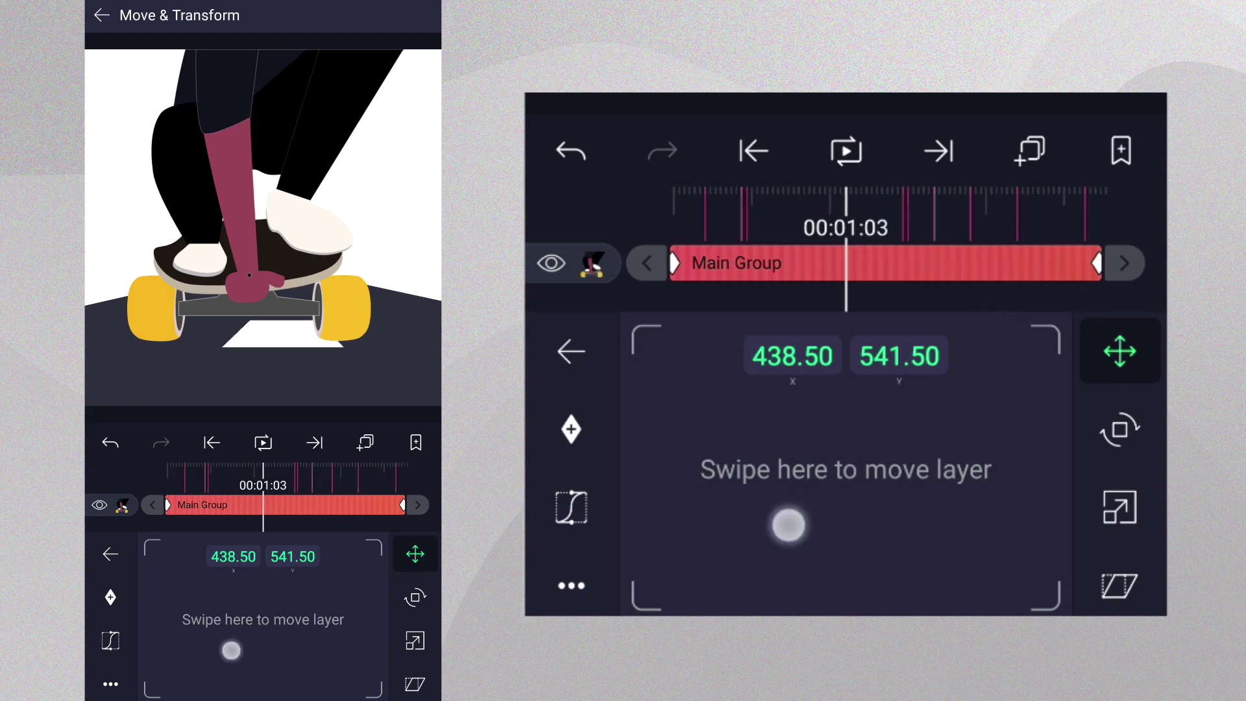
{"action": "left_click_drag", "start_coordinate": [789, 524], "coordinate": [857, 512]}
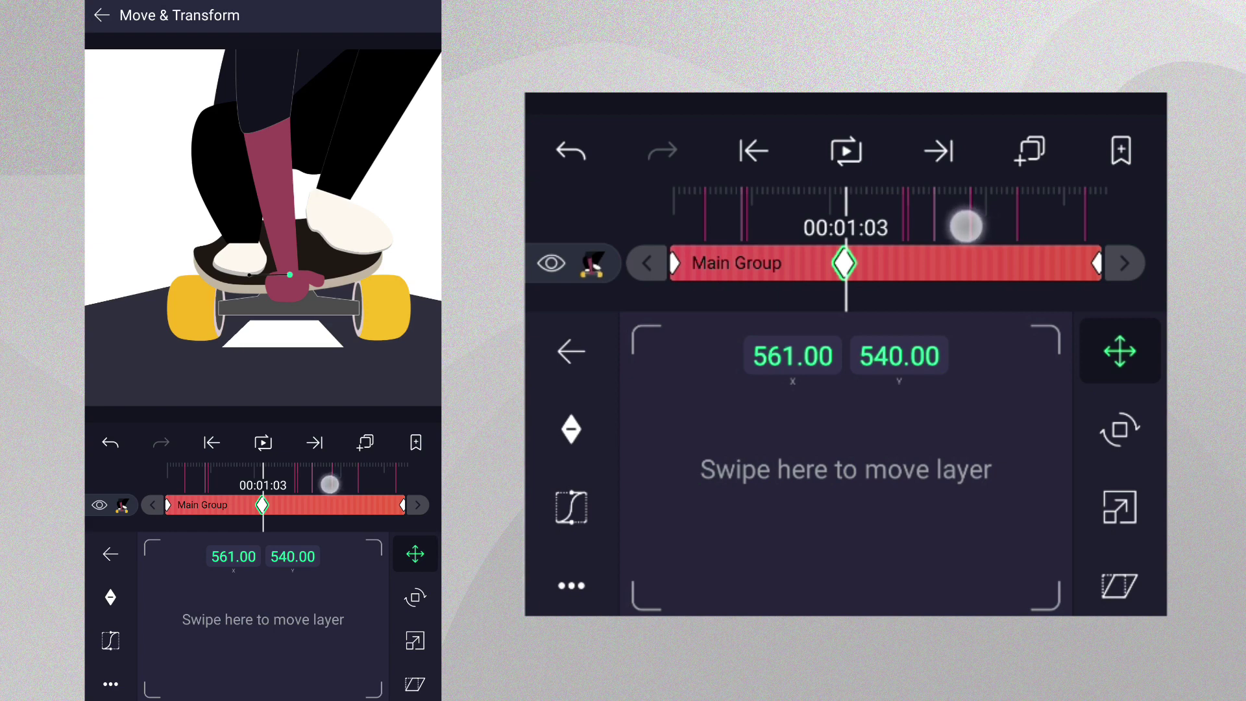
- Select the middle position keyframe and give its motion ease-out easing
{"action": "left_click_drag", "start_coordinate": [322, 488], "coordinate": [319, 491]}
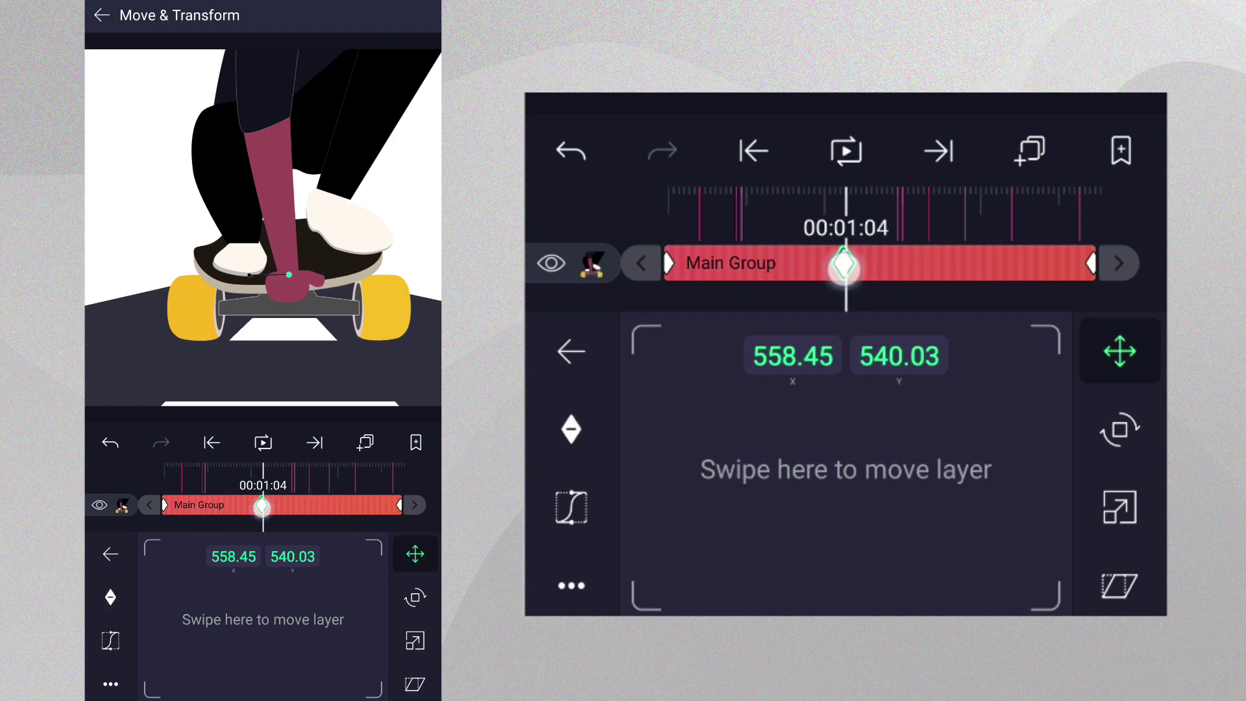
{"action": "left_click_drag", "start_coordinate": [262, 506], "coordinate": [262, 509]}
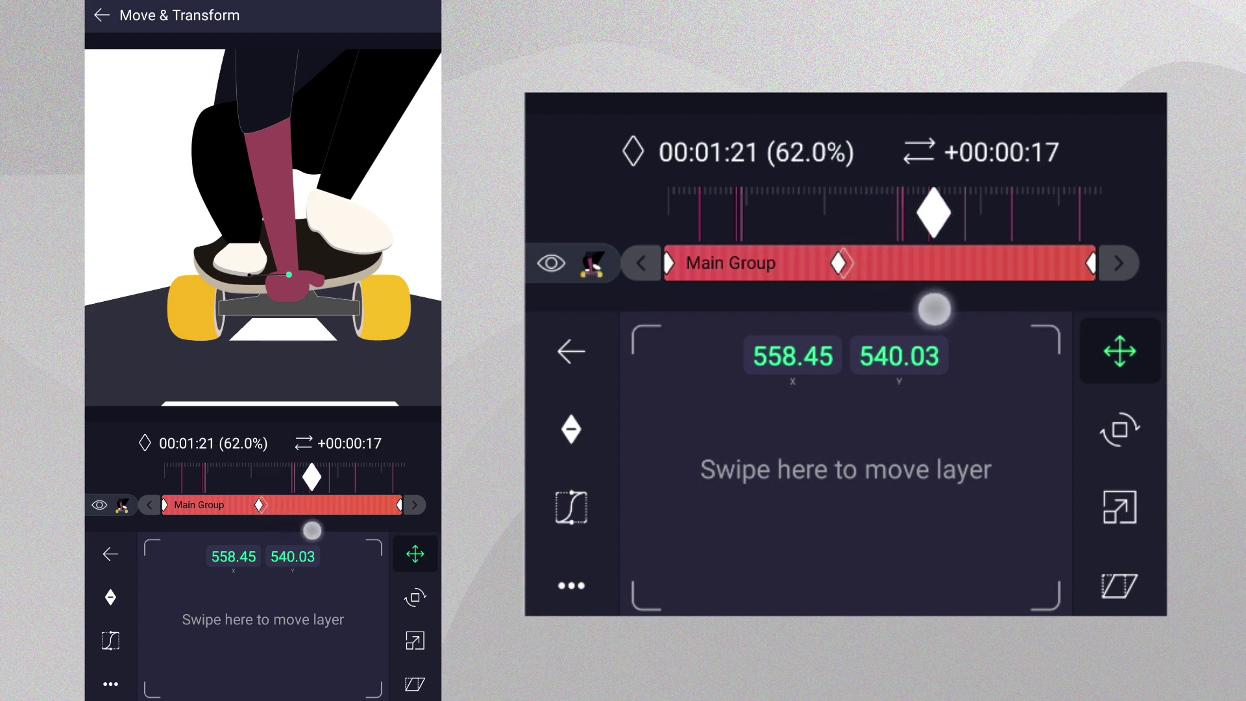
{"action": "mouse_move", "coordinate": [312, 505]}
{"action": "left_mouse_down"}
{"action": "mouse_move", "coordinate": [357, 501]}
{"action": "mouse_move", "coordinate": [229, 512]}
{"action": "mouse_move", "coordinate": [428, 526]}
{"action": "left_mouse_up"}
{"action": "left_click", "coordinate": [110, 640]}
{"action": "left_click", "coordinate": [363, 681]}
{"action": "left_click", "coordinate": [363, 640]}
{"action": "left_click", "coordinate": [110, 554]}
- Preview the skater's sway from the clip start, then stop playback
{"action": "left_click_drag", "start_coordinate": [349, 500], "coordinate": [403, 500]}
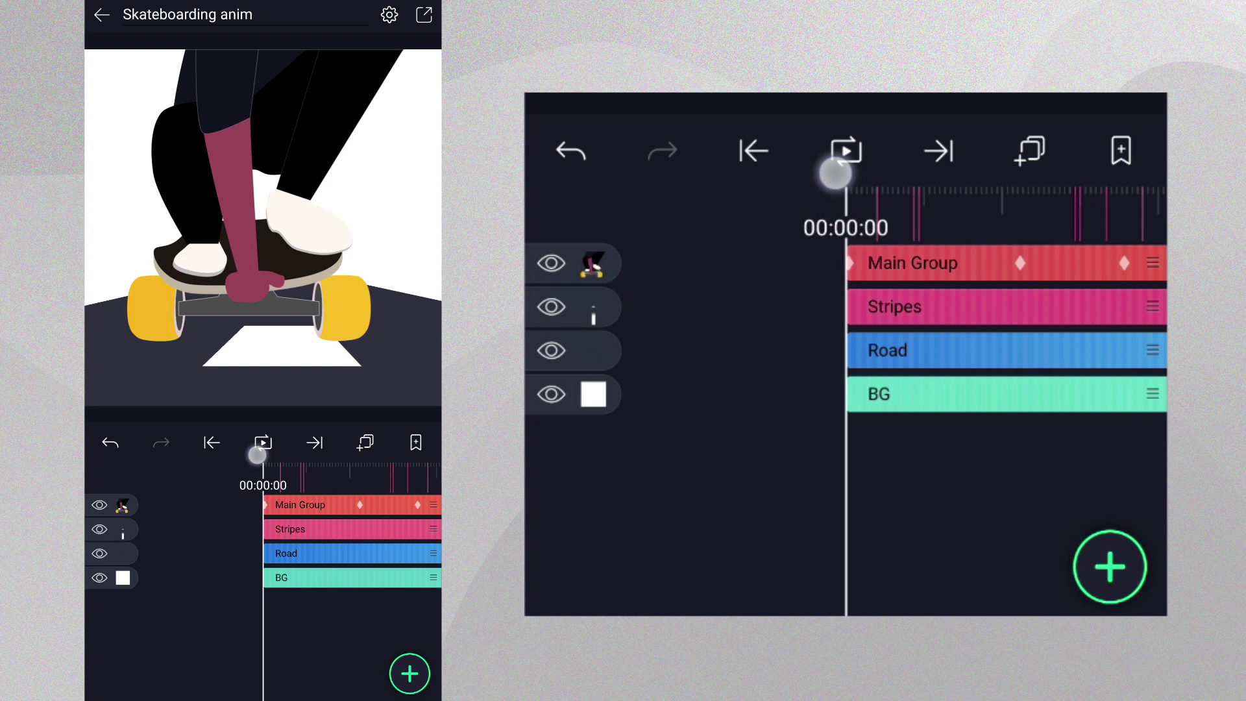
{"action": "left_click", "coordinate": [258, 451]}
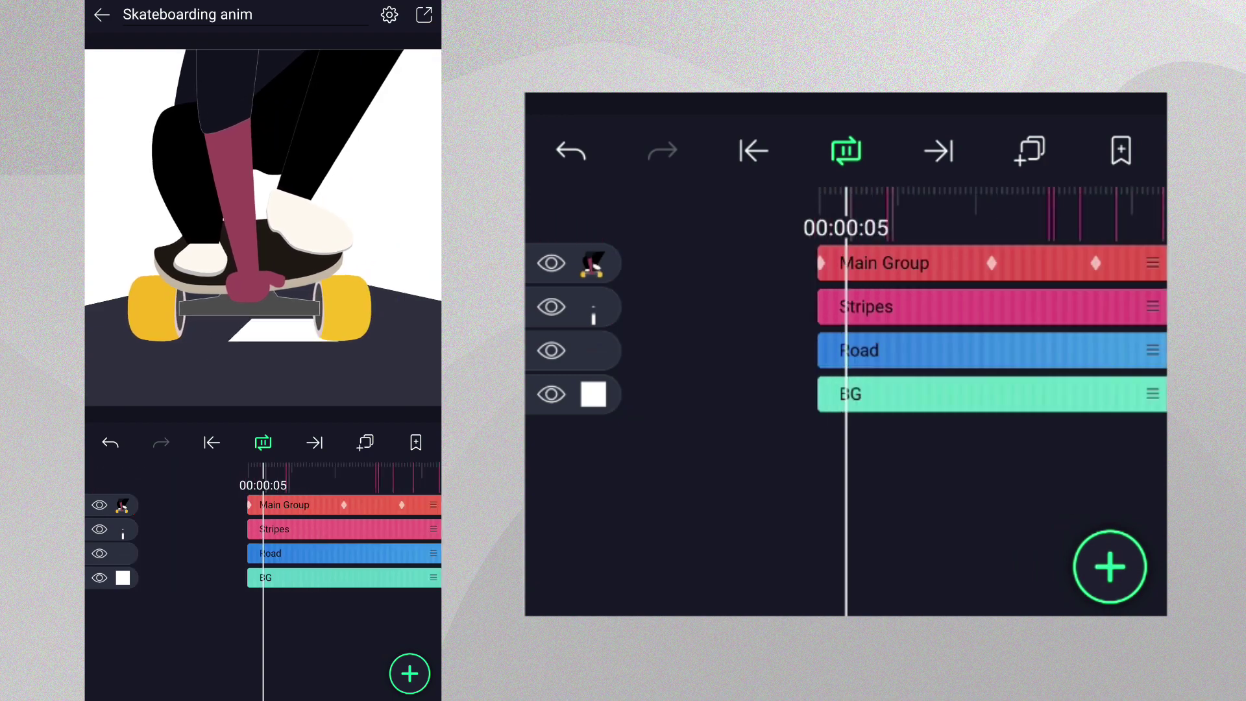
{"action": "left_click", "coordinate": [959, 517]}
- Enter Main Group via Edit Group and open its Main Body layer
{"action": "left_click", "coordinate": [912, 263]}
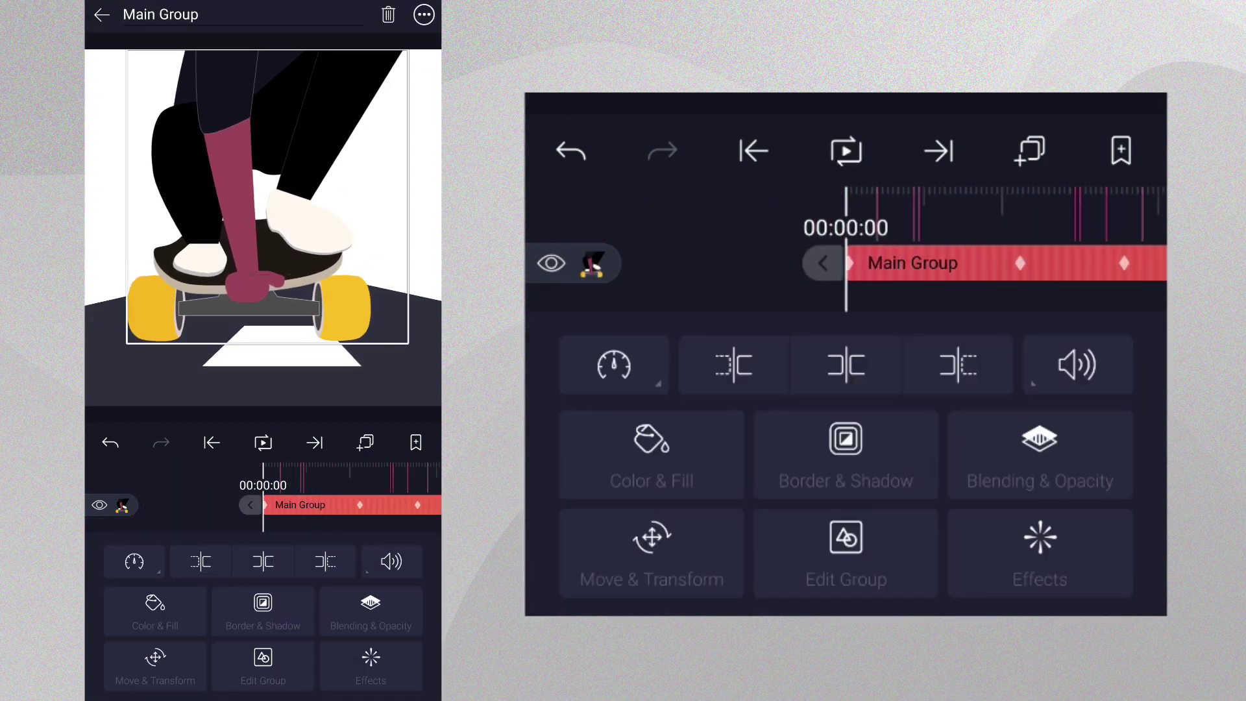
{"action": "left_click", "coordinate": [837, 567]}
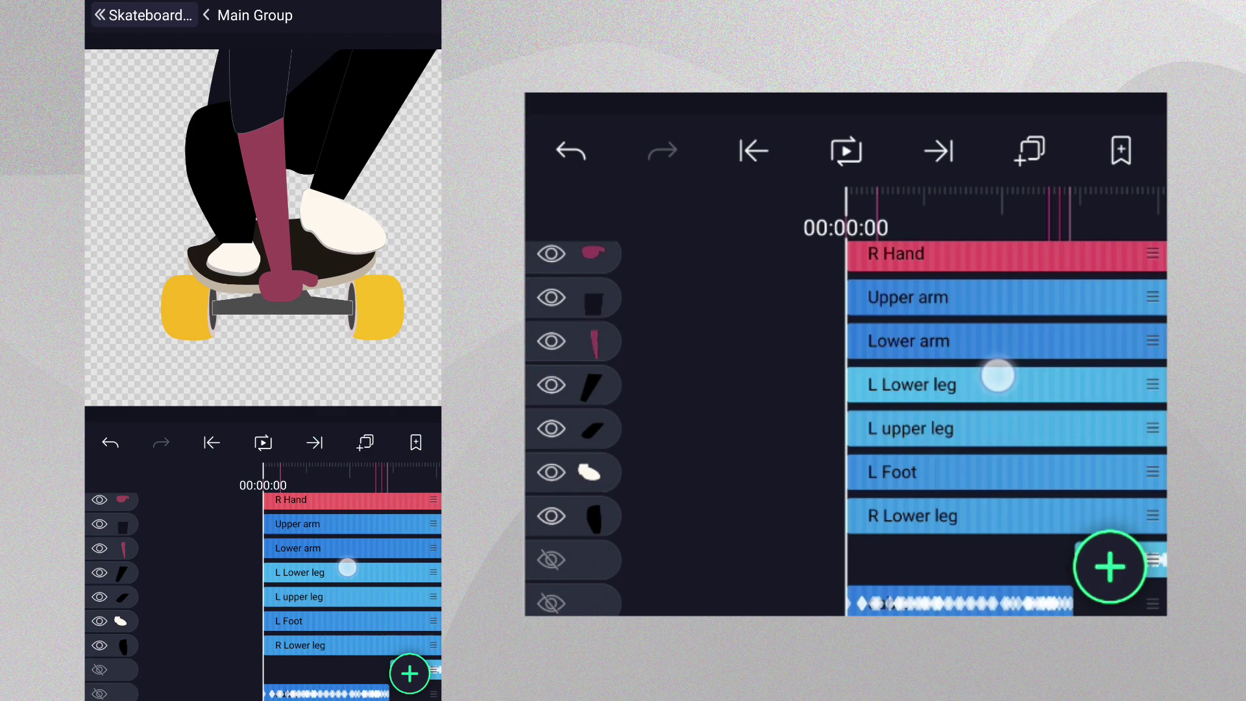
{"action": "left_click_drag", "start_coordinate": [996, 370], "coordinate": [1004, 153]}
{"action": "left_click_drag", "start_coordinate": [1005, 99], "coordinate": [990, 188]}
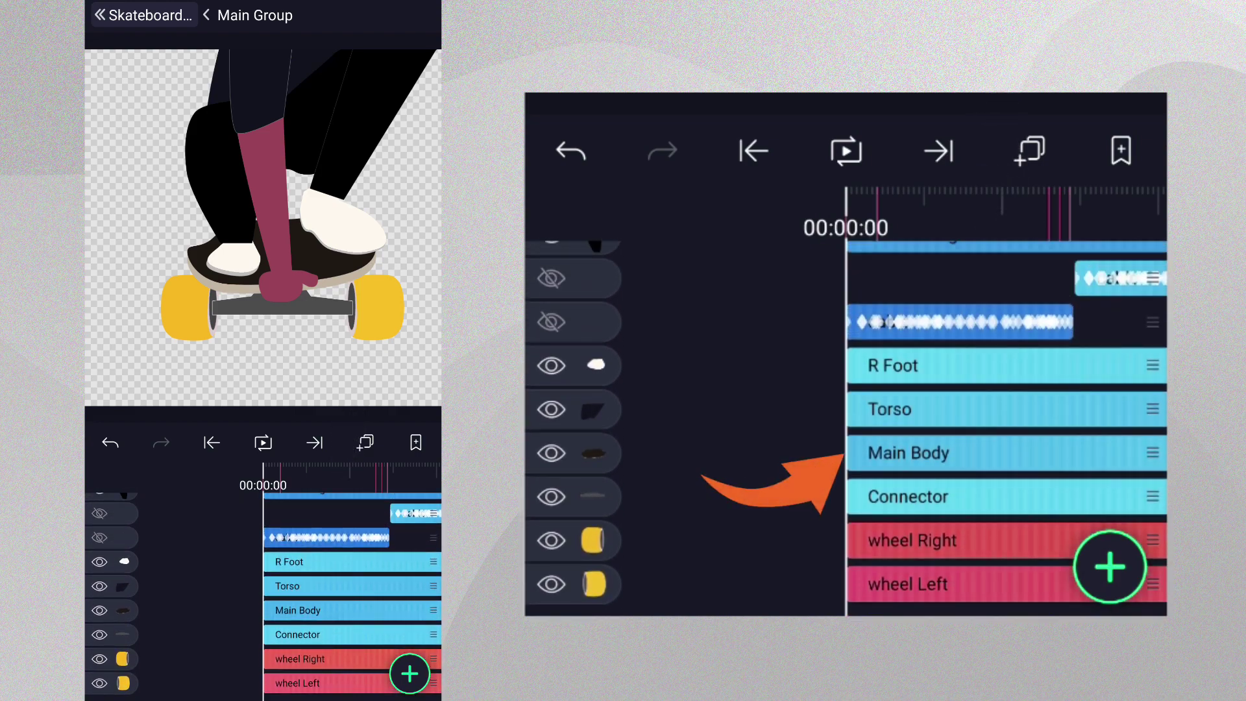
{"action": "left_click", "coordinate": [954, 453]}
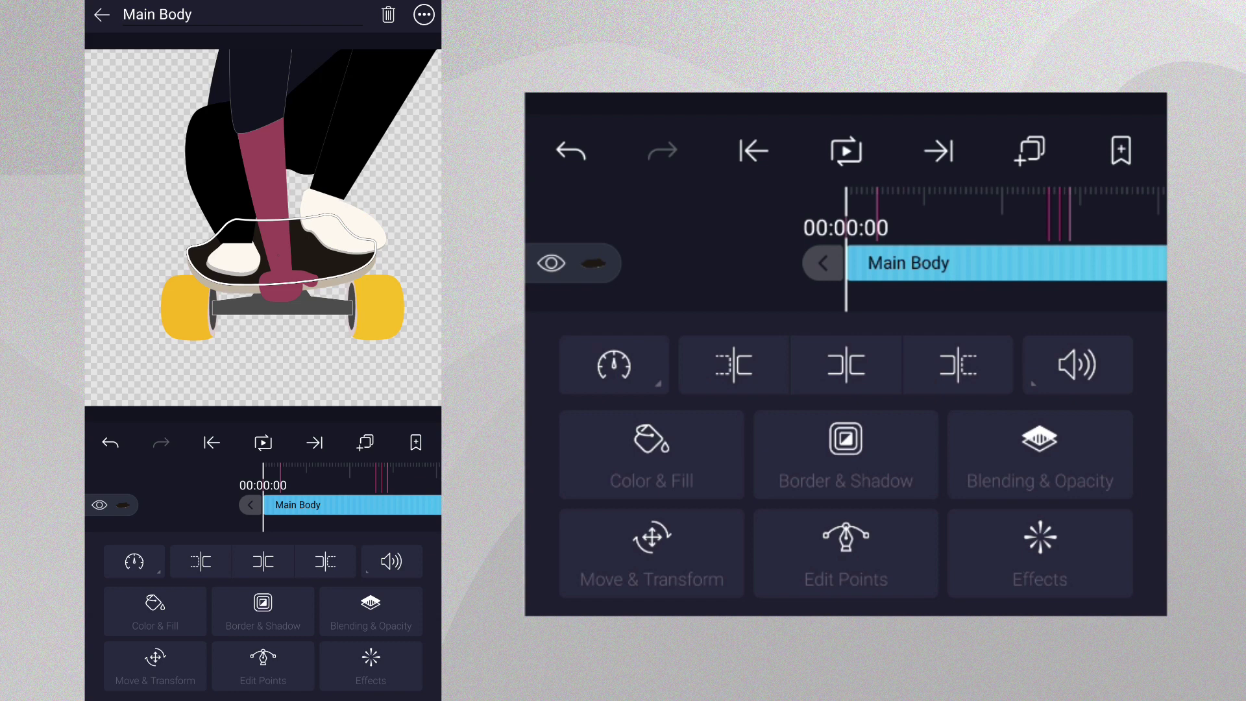
- In Main Body's transform controls, select its mid-clip keyframe
{"action": "left_click", "coordinate": [652, 551]}
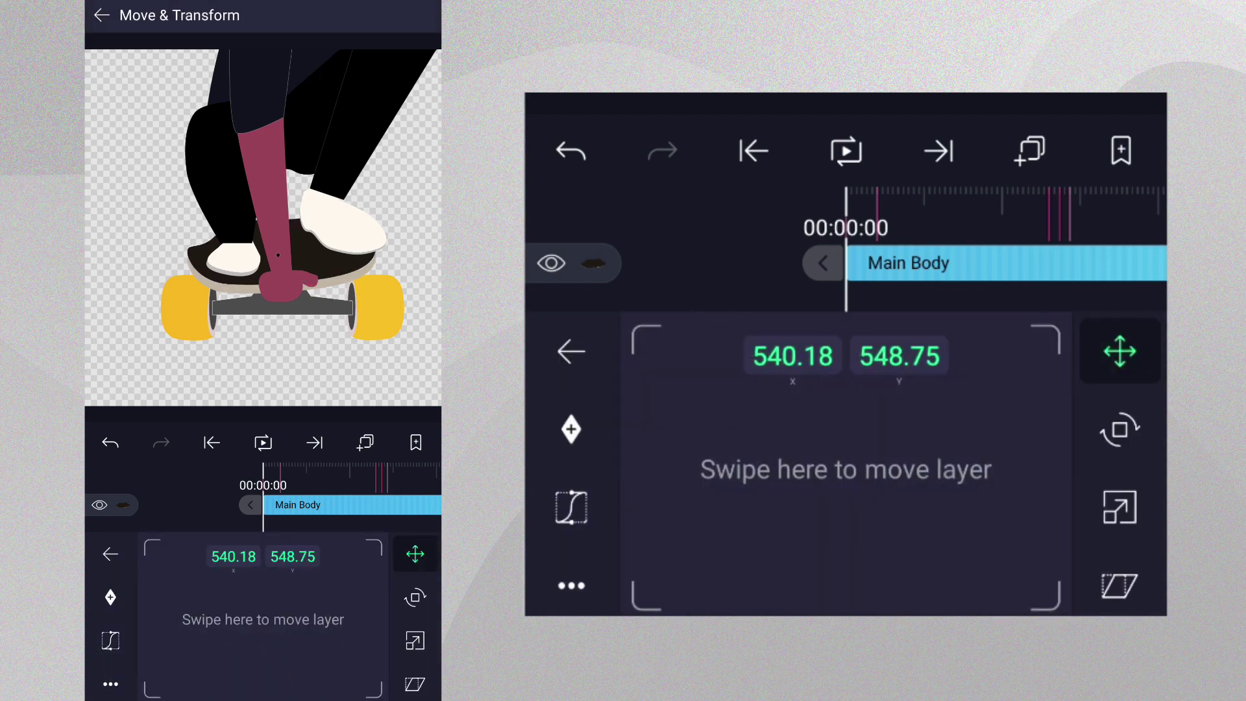
{"action": "left_click", "coordinate": [416, 597]}
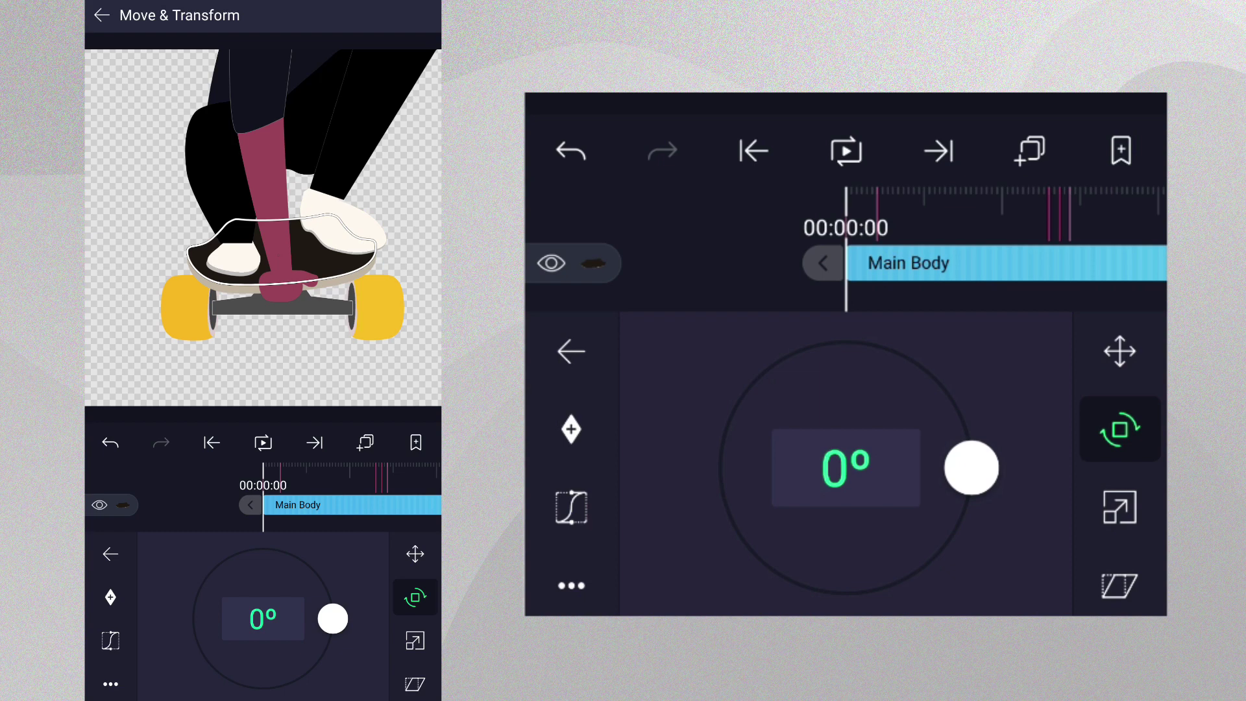
{"action": "left_click_drag", "start_coordinate": [286, 512], "coordinate": [182, 512]}
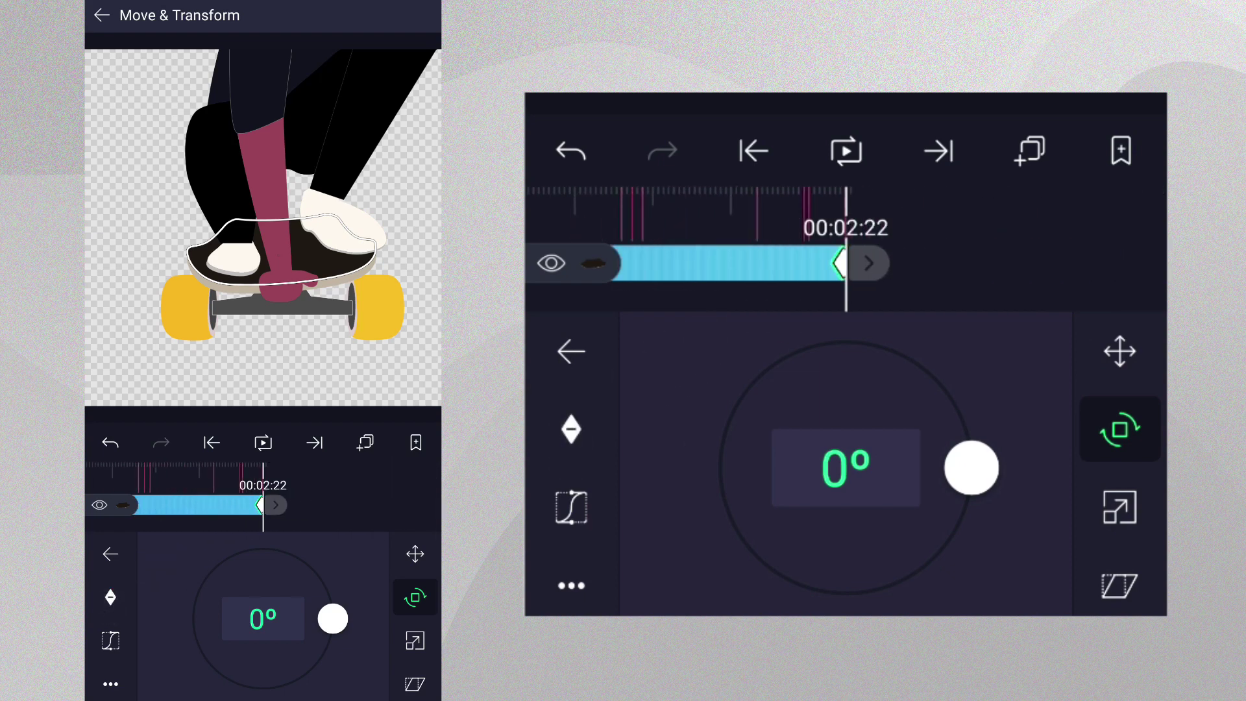
{"action": "mouse_move", "coordinate": [279, 503]}
{"action": "left_mouse_down"}
{"action": "mouse_move", "coordinate": [353, 495]}
{"action": "mouse_move", "coordinate": [301, 528]}
{"action": "left_mouse_up"}
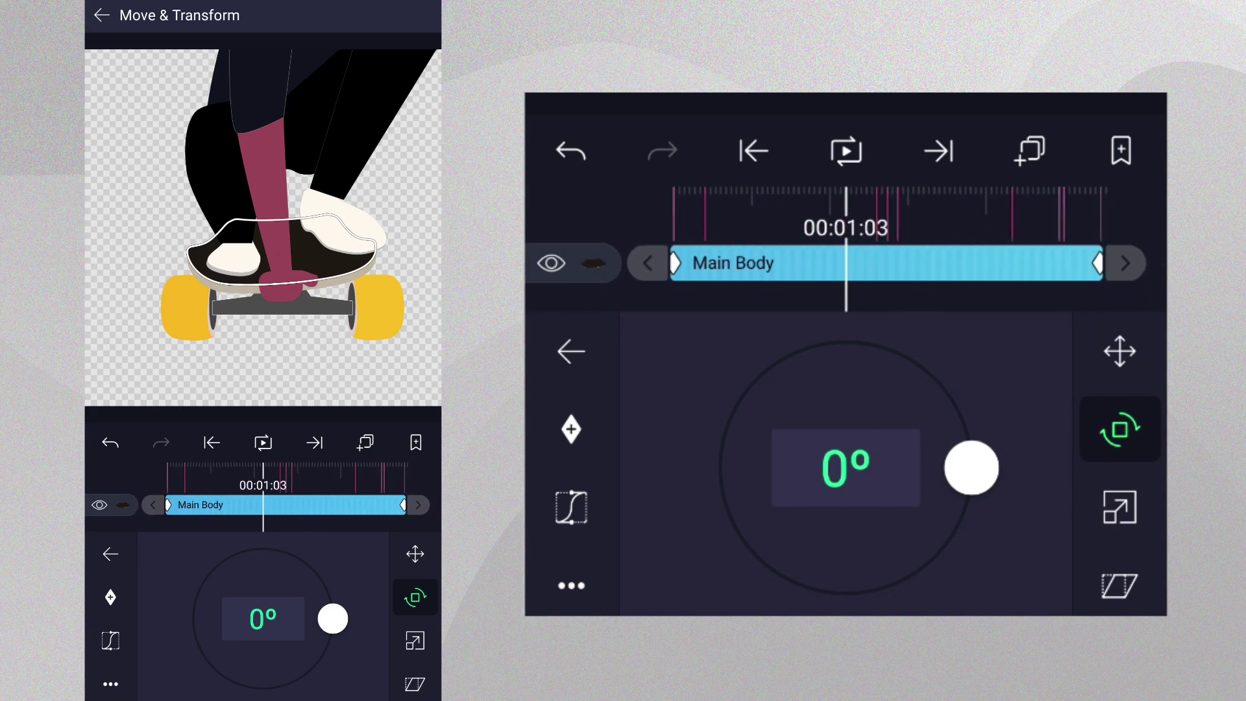
{"action": "left_click_drag", "start_coordinate": [337, 486], "coordinate": [353, 491]}
{"action": "left_click", "coordinate": [264, 512]}
{"action": "left_click", "coordinate": [317, 525]}
- Give the keyframe at 00:02:06 an ease-out curve and play the preview
{"action": "left_click", "coordinate": [110, 640]}
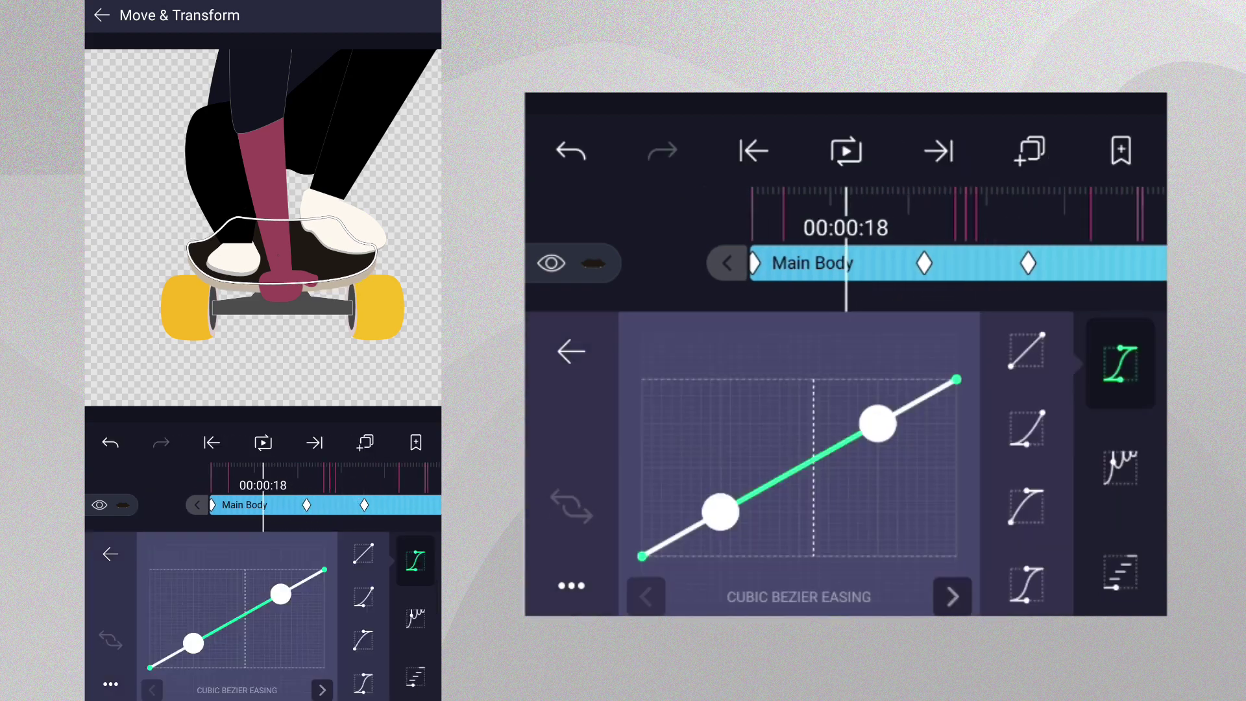
{"action": "left_click", "coordinate": [362, 677]}
{"action": "left_click_drag", "start_coordinate": [373, 537], "coordinate": [232, 539]}
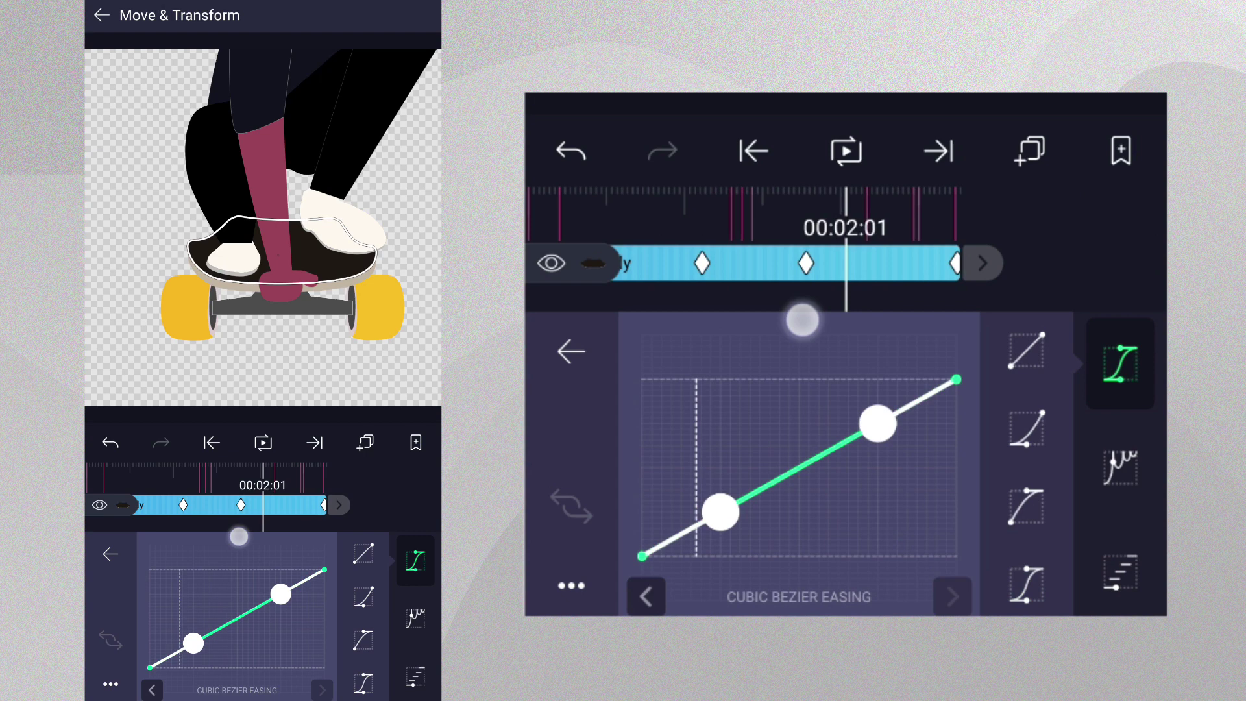
{"action": "left_click", "coordinate": [362, 640]}
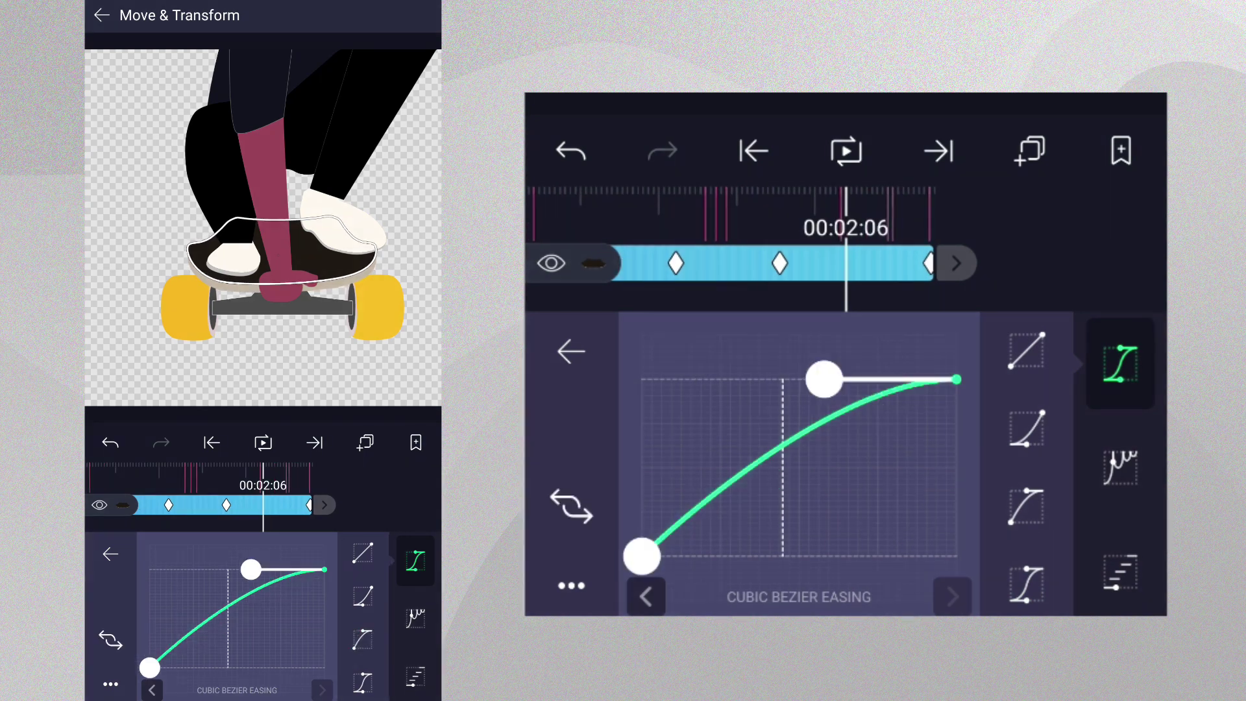
{"action": "left_click", "coordinate": [102, 15]}
{"action": "left_click", "coordinate": [263, 442]}
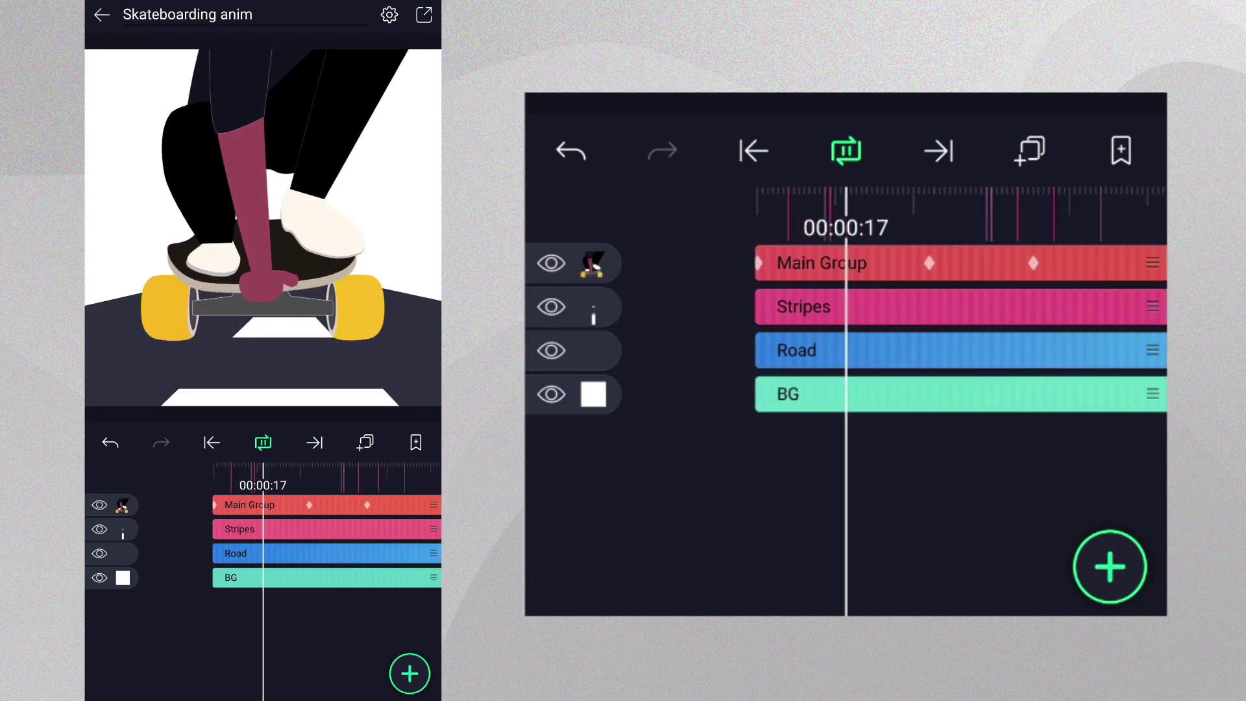
- Stop playback, enter Main Group, and scroll its parts down to the wheel layers
{"action": "left_click", "coordinate": [294, 510]}
{"action": "left_click", "coordinate": [253, 676]}
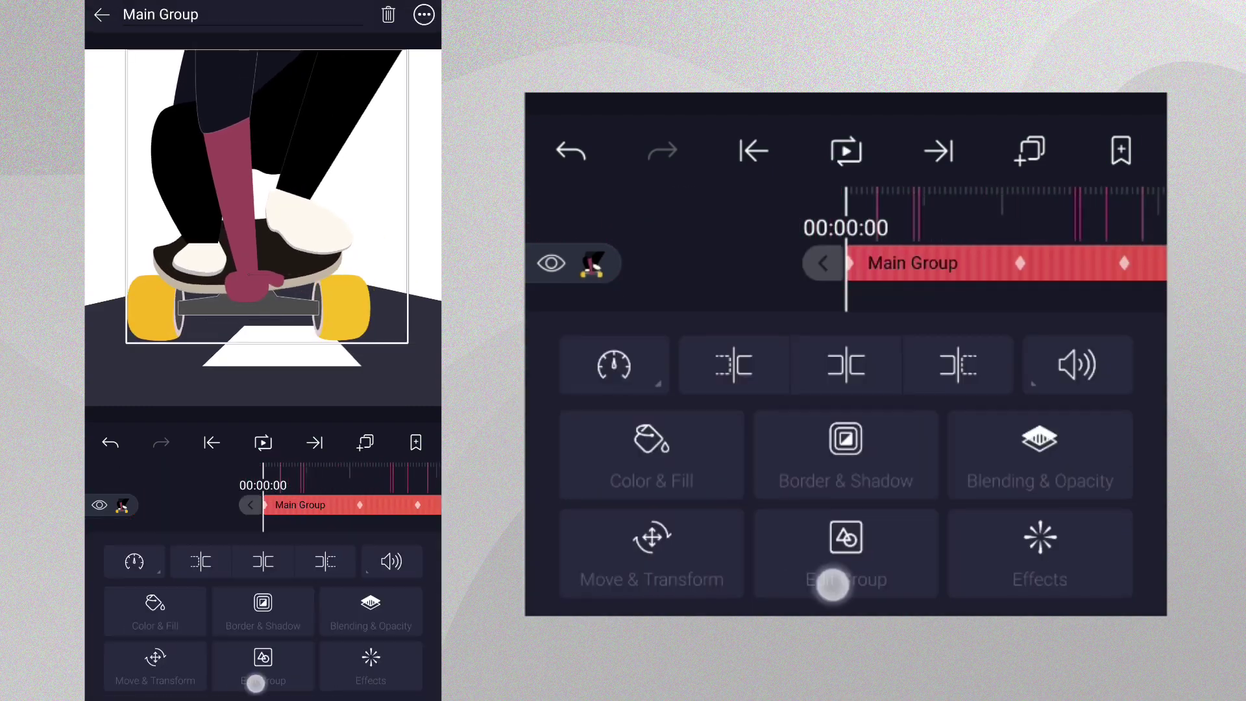
{"action": "left_click_drag", "start_coordinate": [335, 604], "coordinate": [373, 344]}
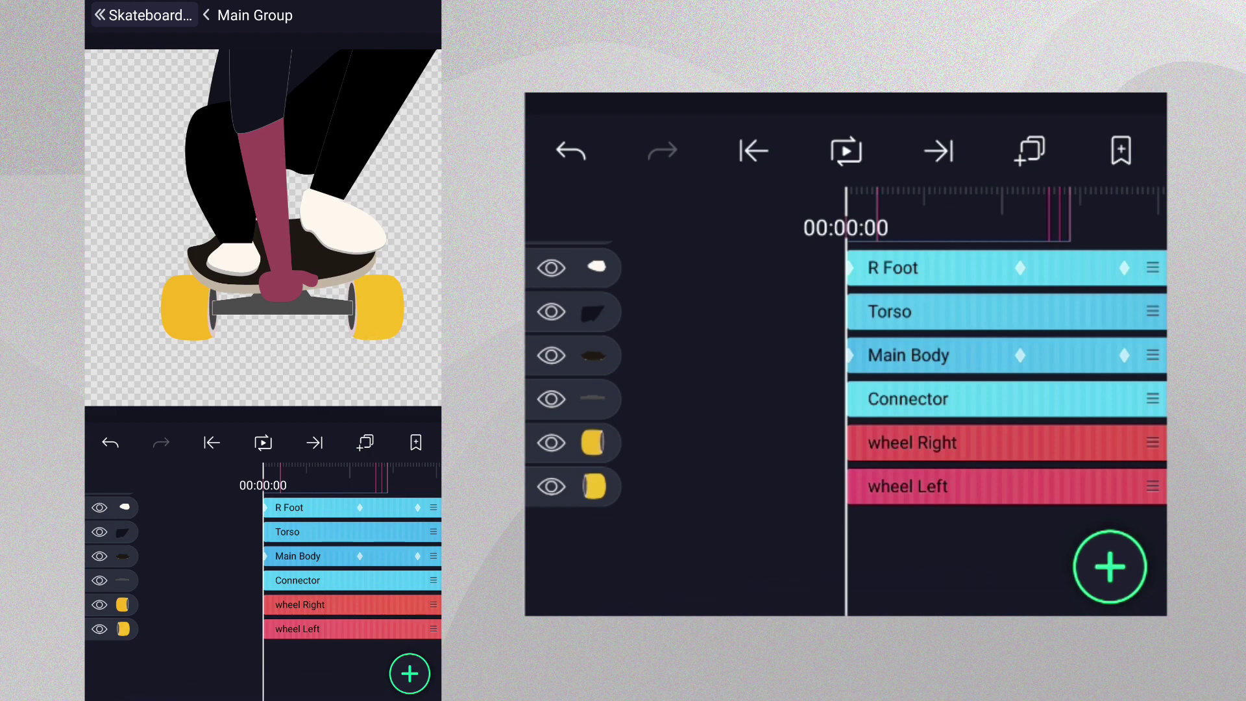
- Add a Noise effect to wheel Right's yellow tyre shape, then return to the top level
{"action": "left_click", "coordinate": [300, 604]}
{"action": "left_click", "coordinate": [257, 672]}
{"action": "left_click", "coordinate": [289, 551]}
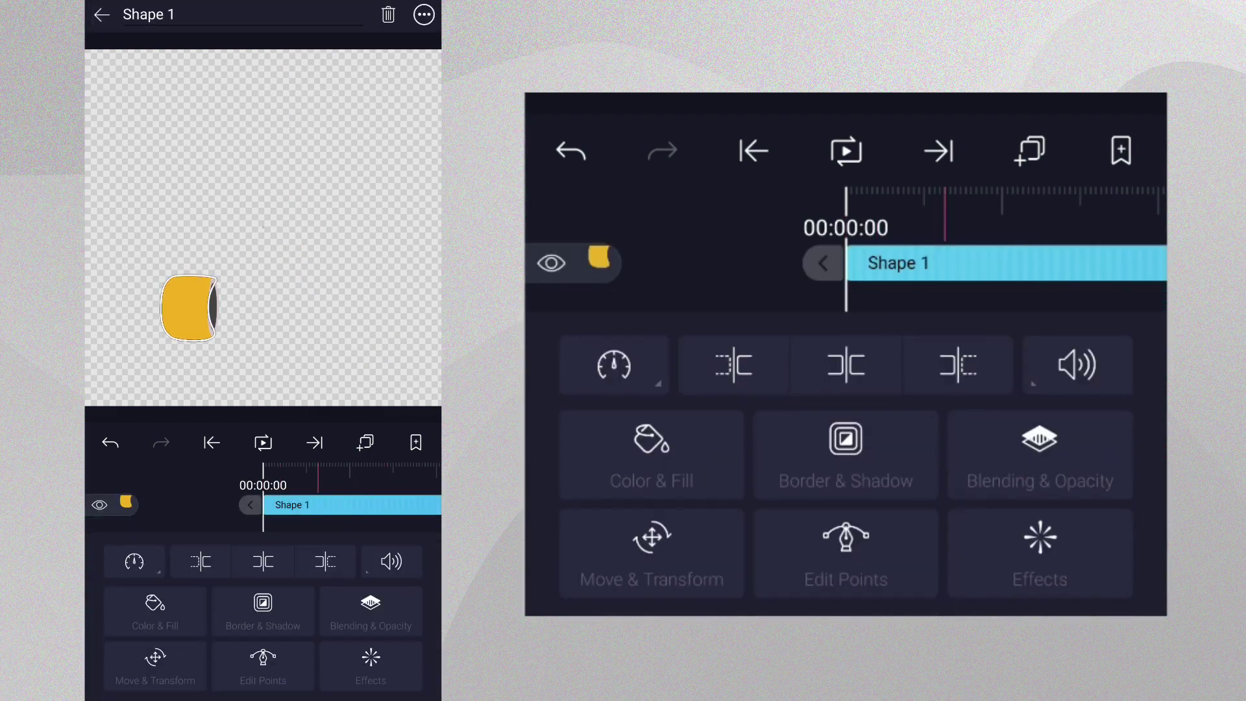
{"action": "left_click", "coordinate": [371, 665]}
{"action": "left_click", "coordinate": [245, 553]}
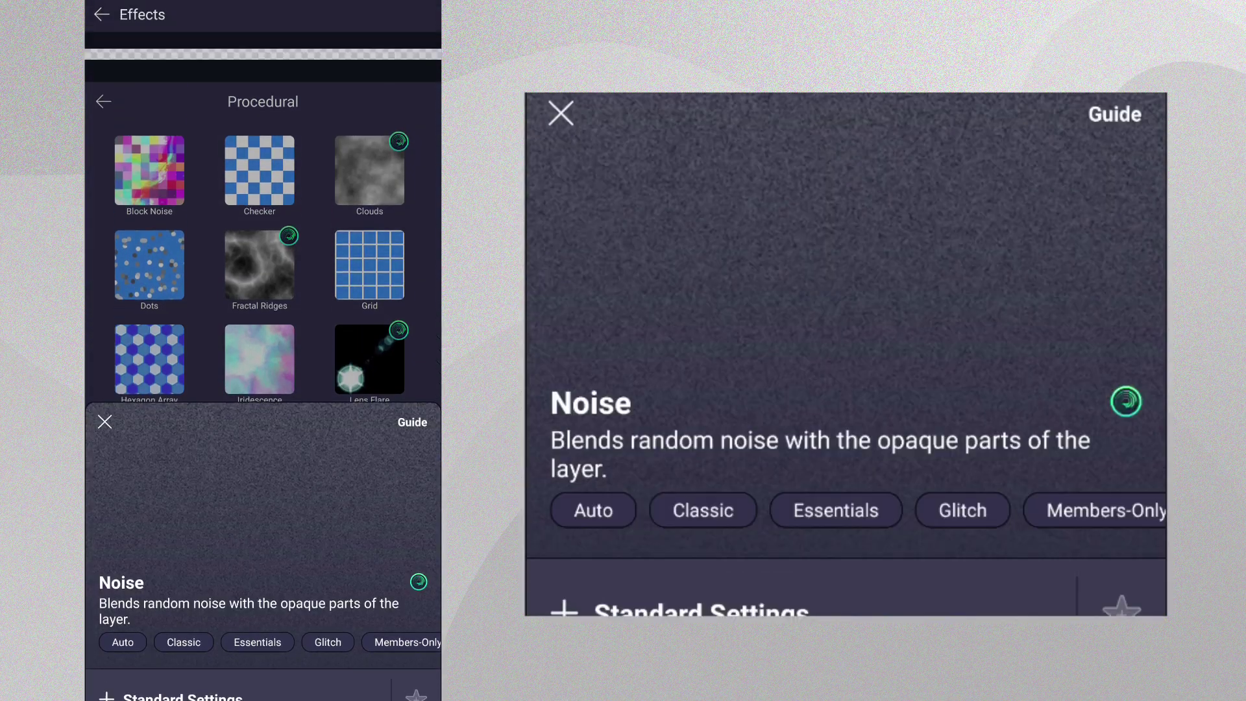
{"action": "left_click", "coordinate": [102, 15]}
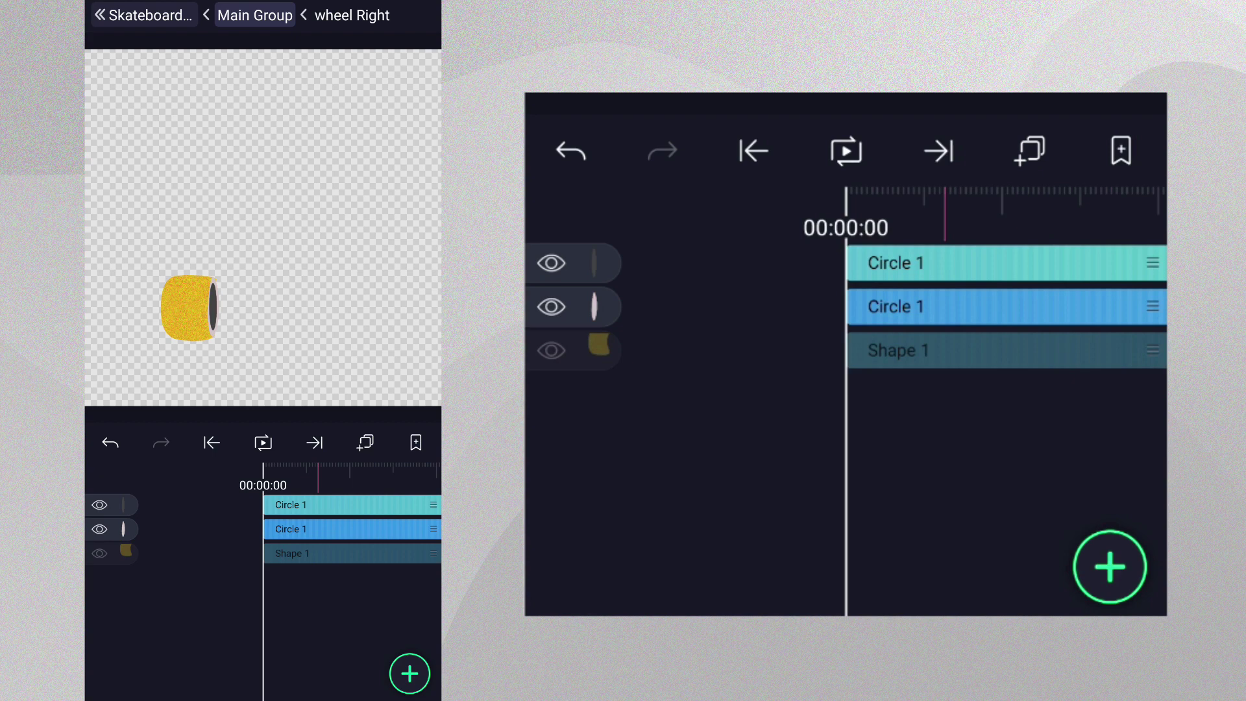
{"action": "left_click", "coordinate": [144, 15]}
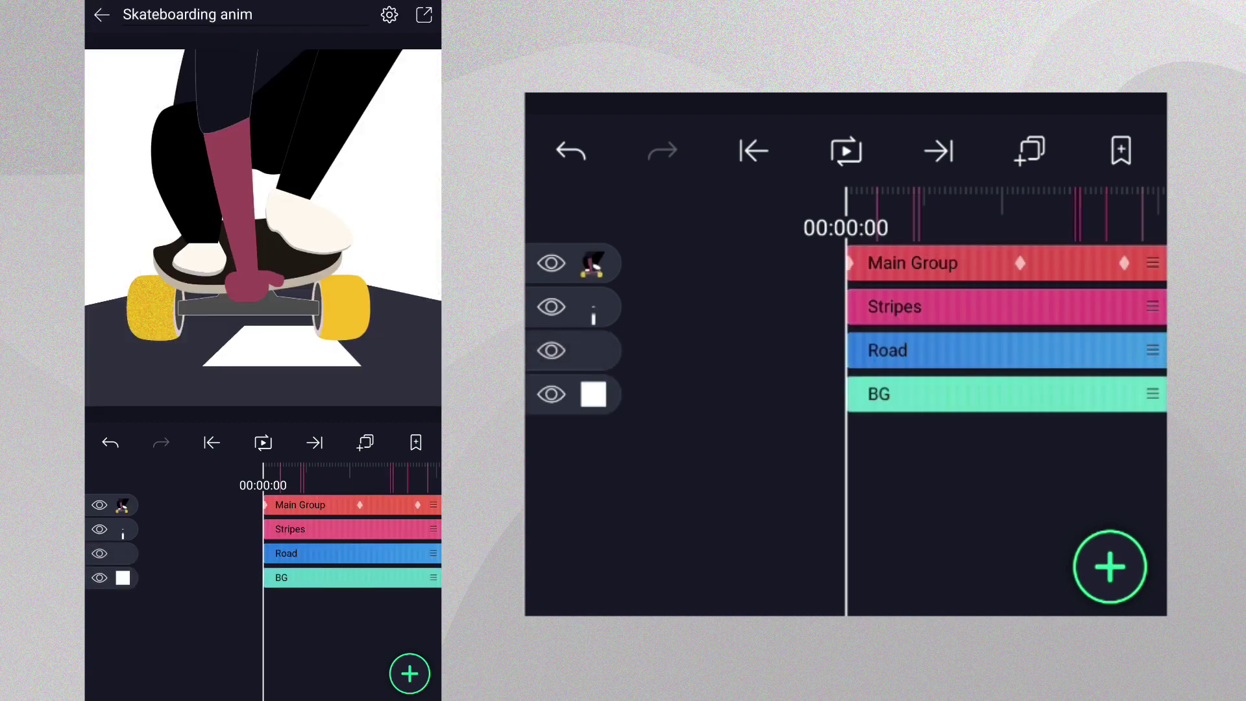
{"action": "left_click", "coordinate": [261, 447]}
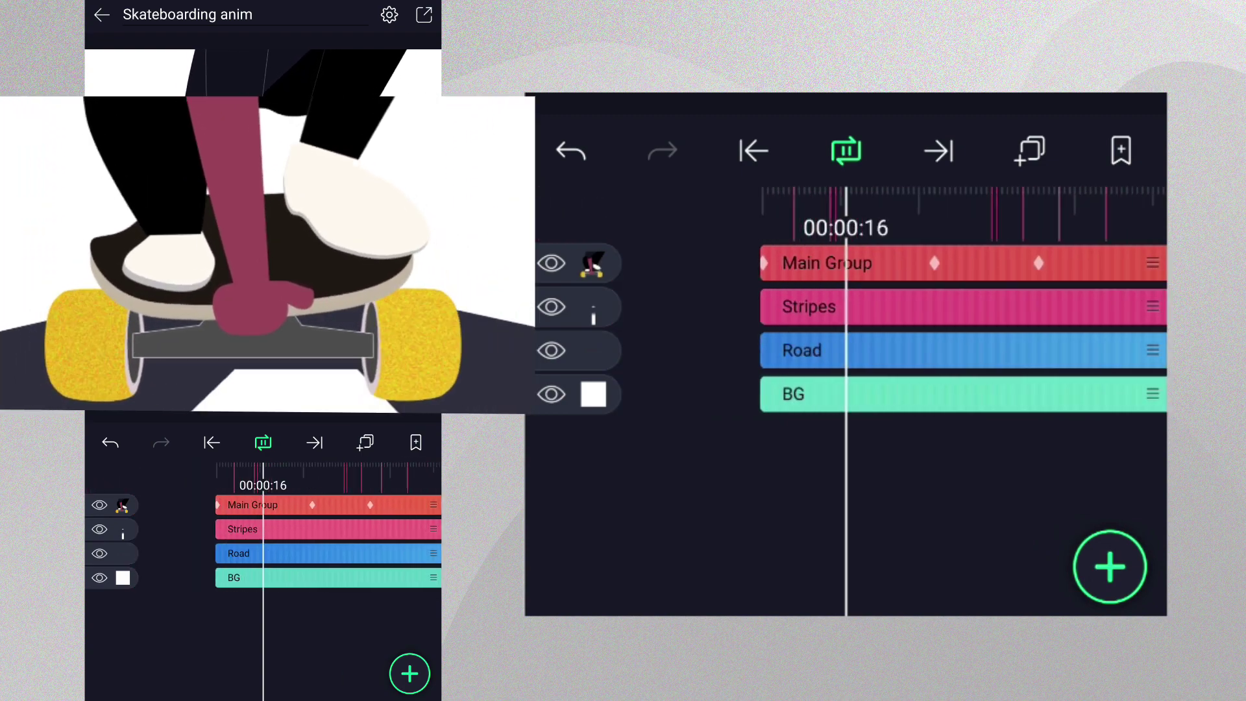
{"action": "left_click_drag", "start_coordinate": [245, 628], "coordinate": [353, 617]}
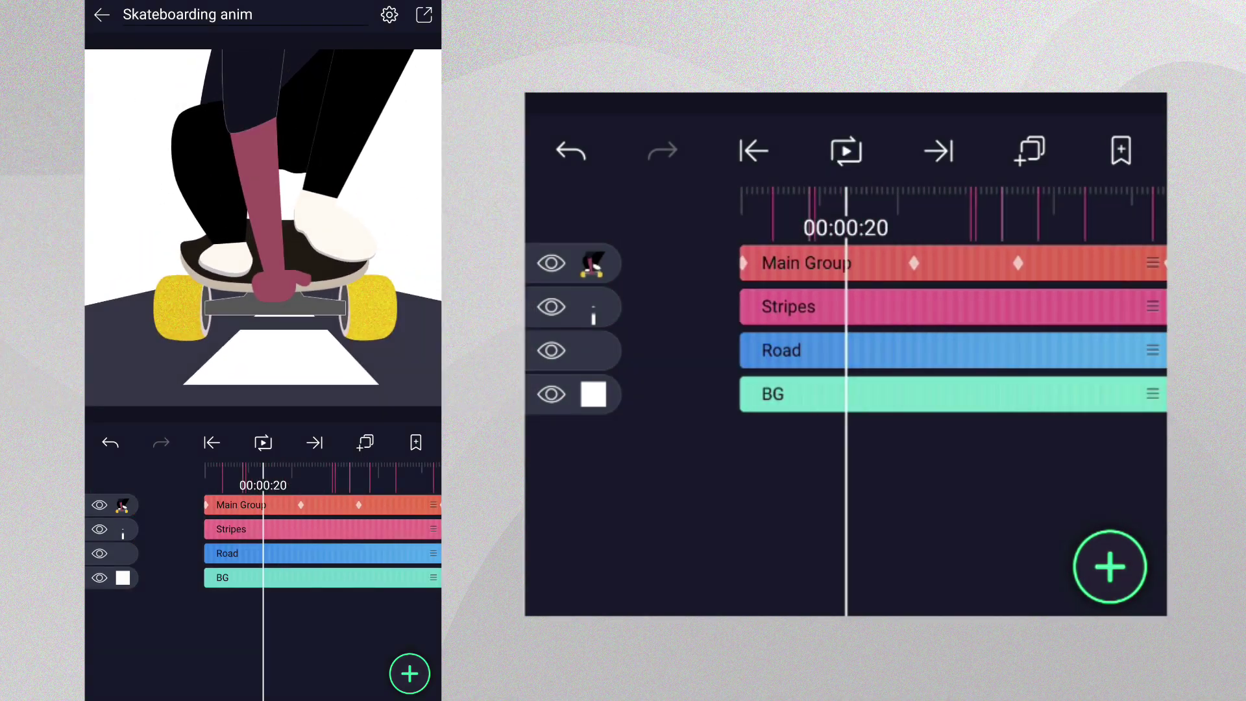
{"action": "left_click", "coordinate": [867, 269]}
{"action": "left_click", "coordinate": [834, 592]}
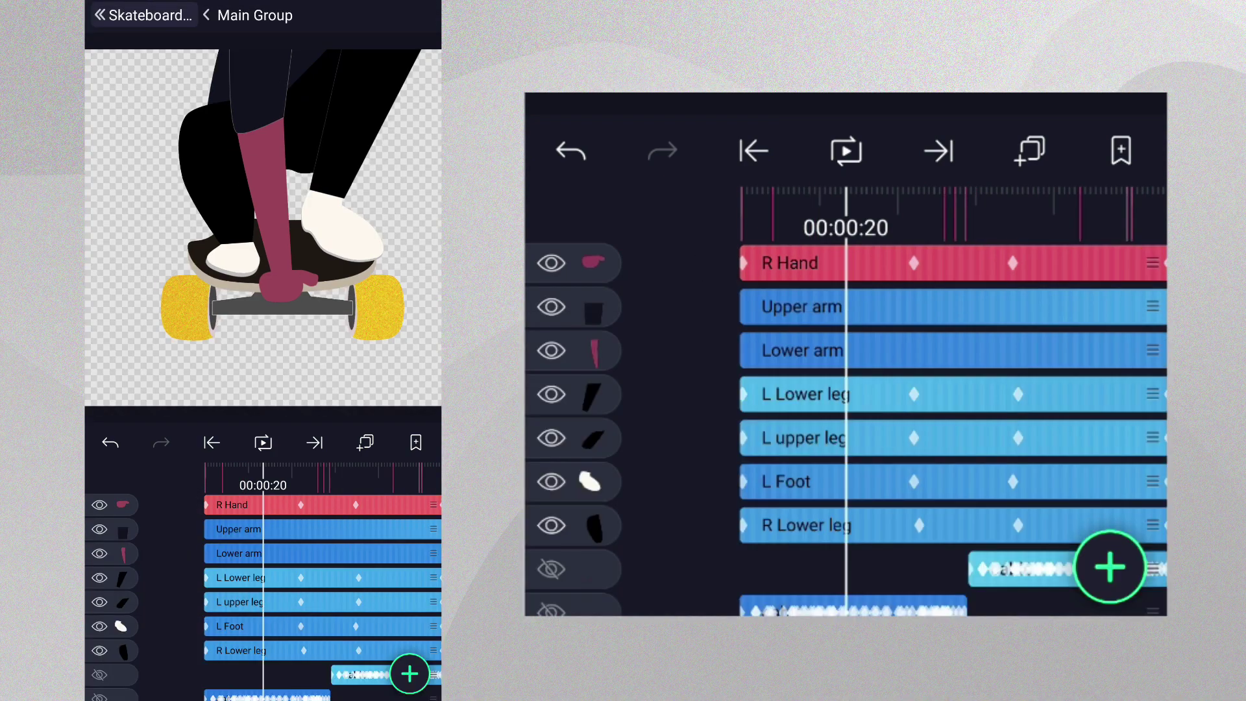
{"action": "left_click_drag", "start_coordinate": [293, 639], "coordinate": [355, 626]}
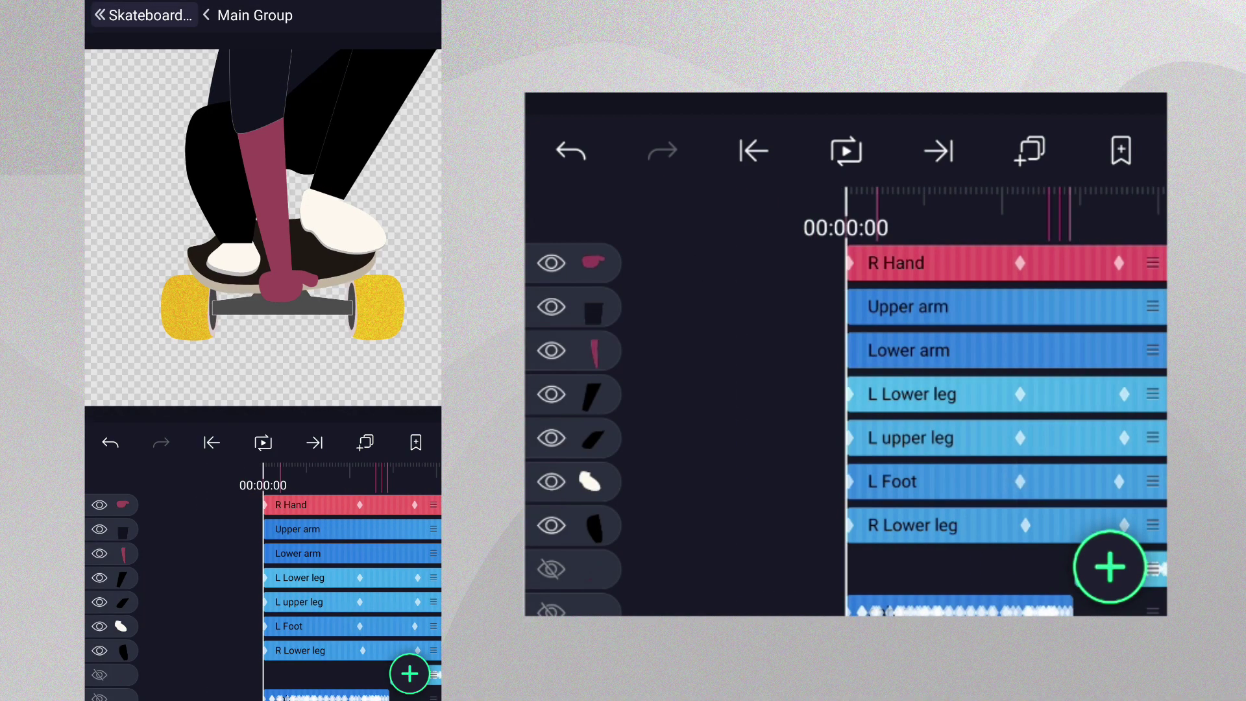
{"action": "left_click", "coordinate": [262, 443]}
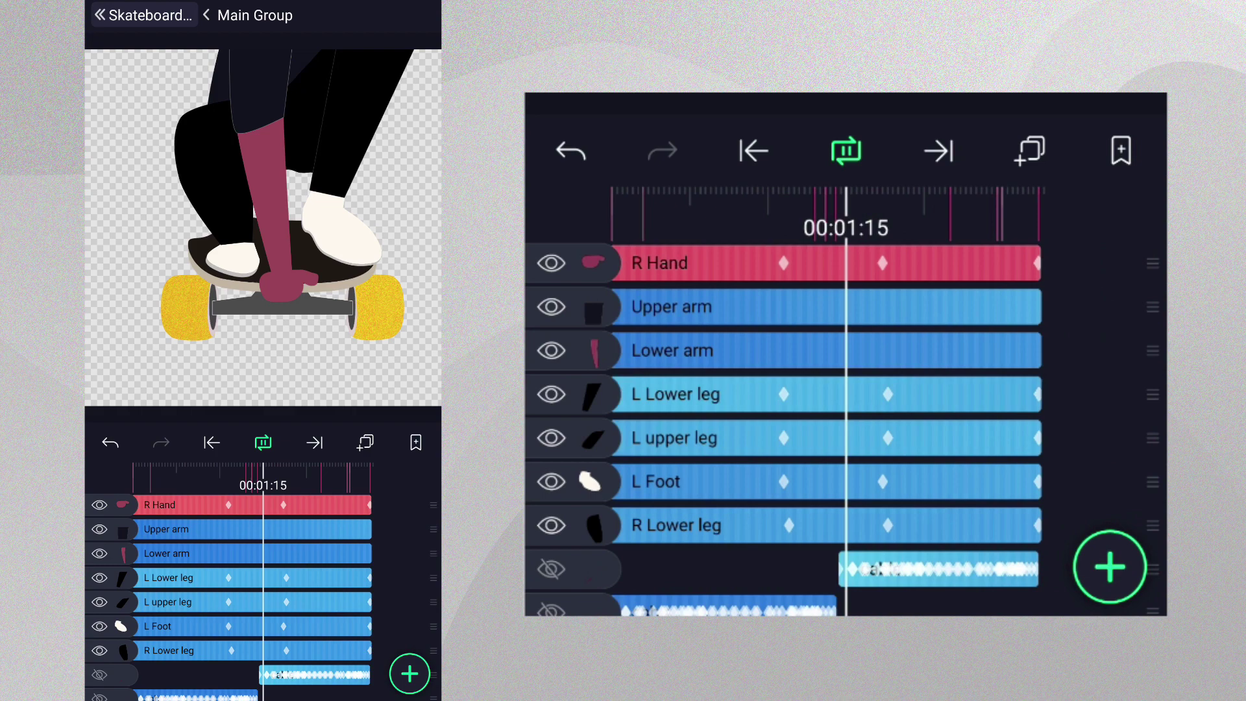
{"action": "left_click_drag", "start_coordinate": [1062, 431], "coordinate": [1129, 435]}
{"action": "left_click_drag", "start_coordinate": [1014, 416], "coordinate": [1135, 419]}
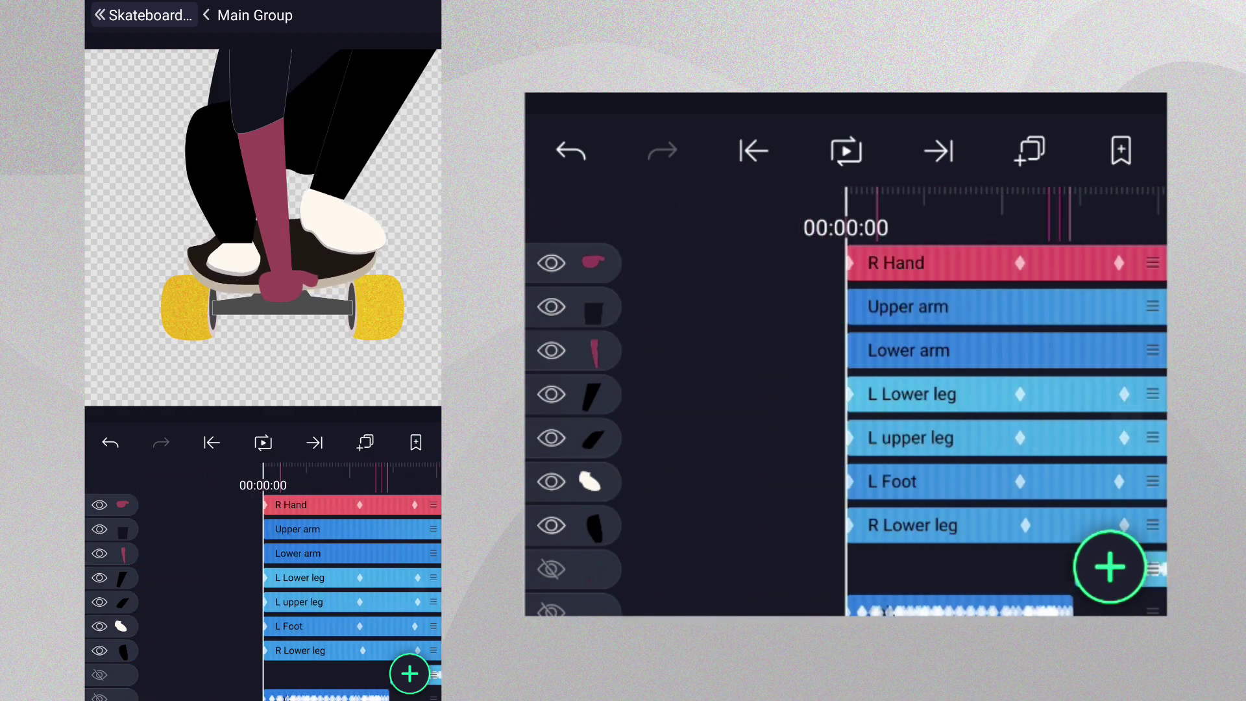
{"action": "left_click_drag", "start_coordinate": [904, 447], "coordinate": [900, 307]}
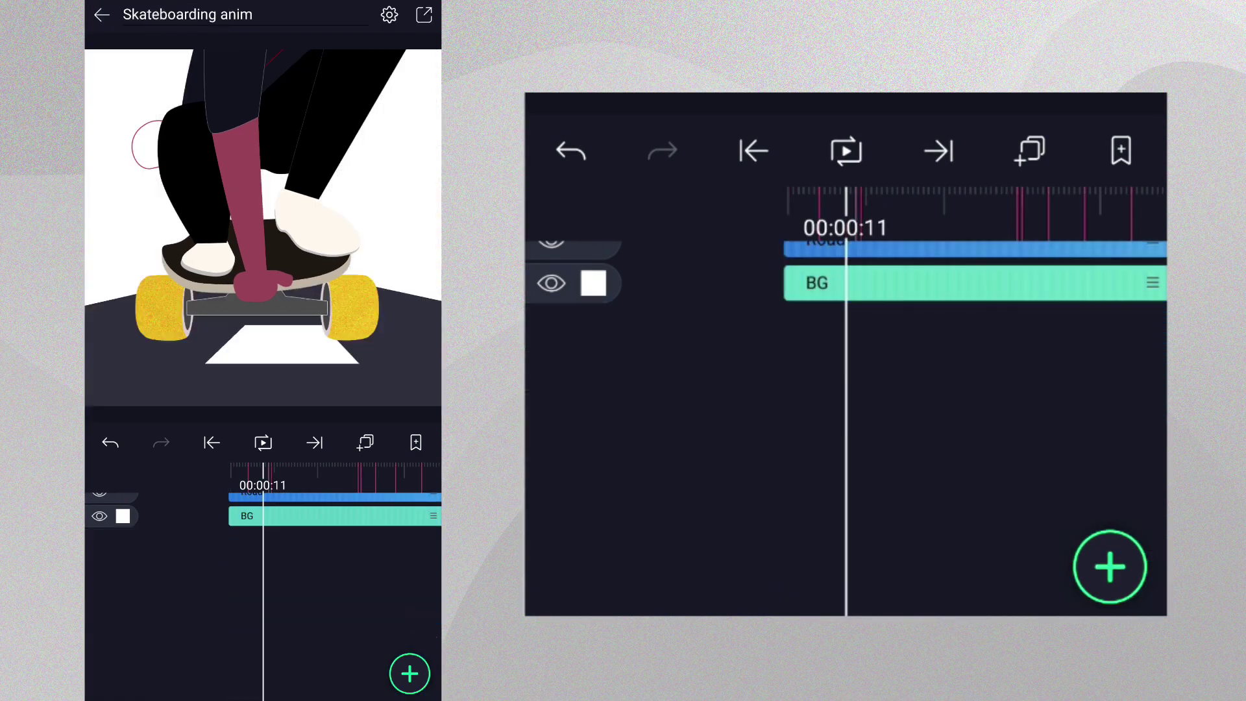
- Scroll the layer list up, then play and stop a preview of the grainy wheels
{"action": "left_click_drag", "start_coordinate": [285, 554], "coordinate": [278, 616]}
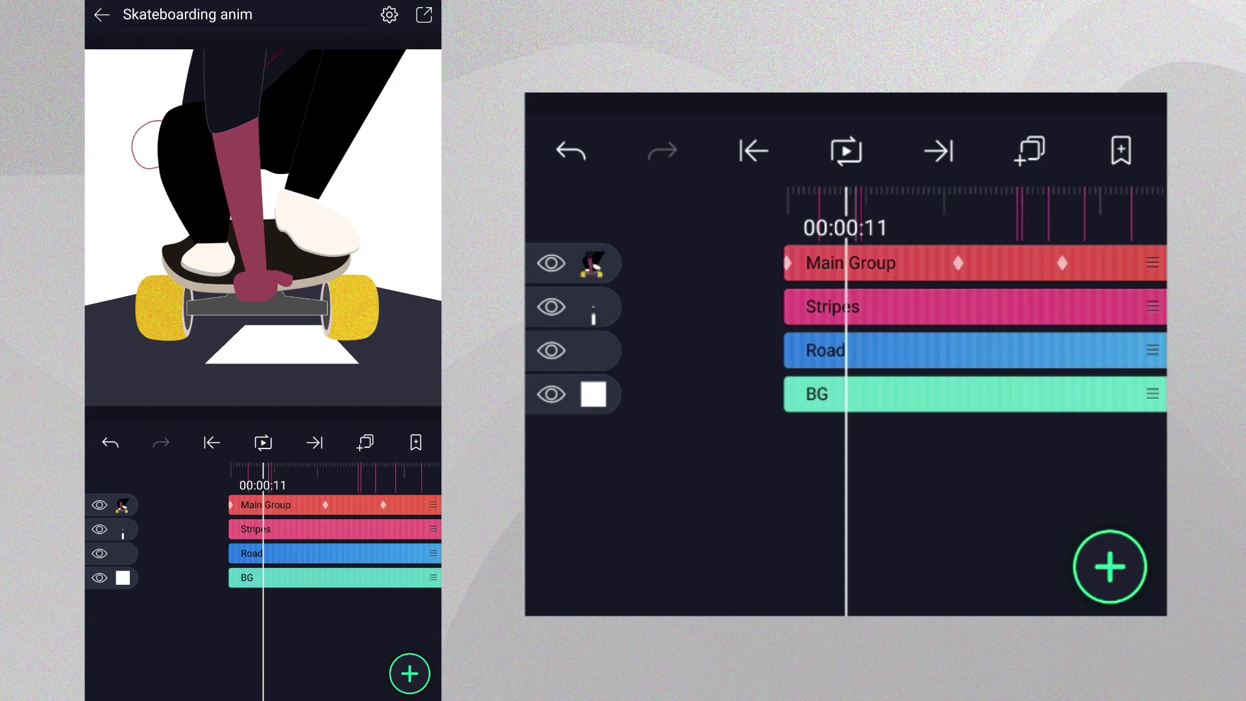
{"action": "left_click", "coordinate": [263, 442]}
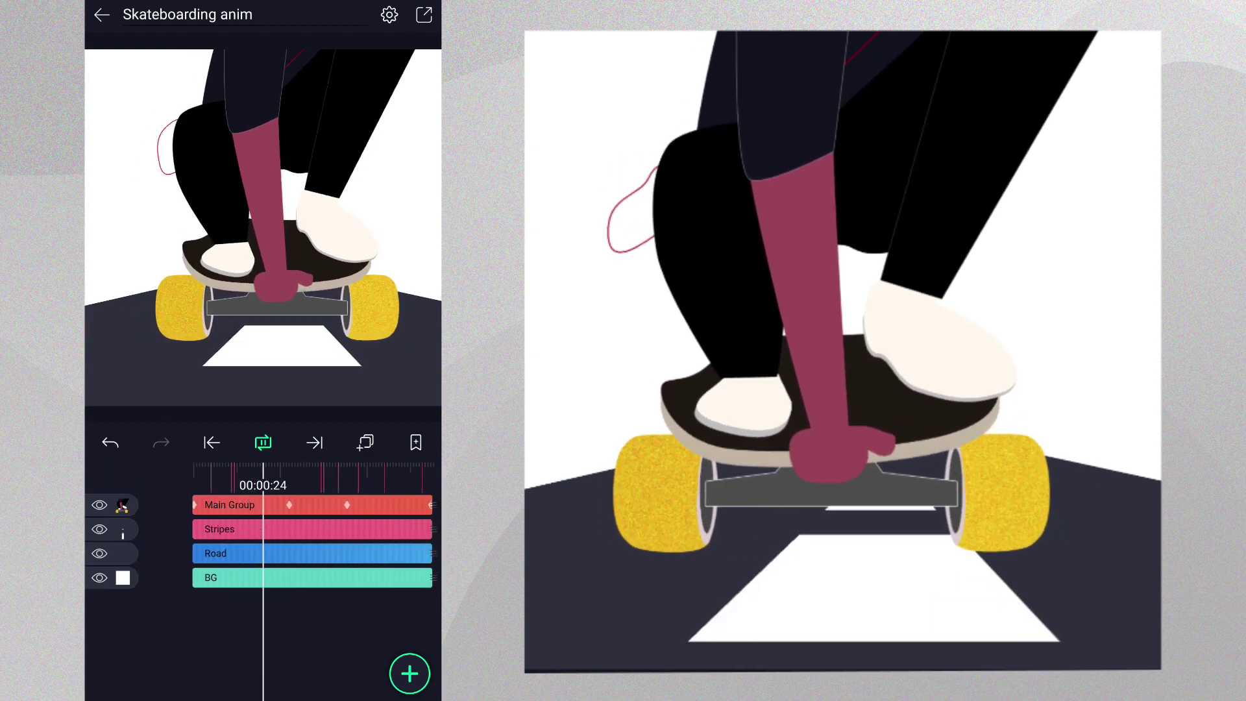
{"action": "left_click_drag", "start_coordinate": [291, 613], "coordinate": [333, 612]}
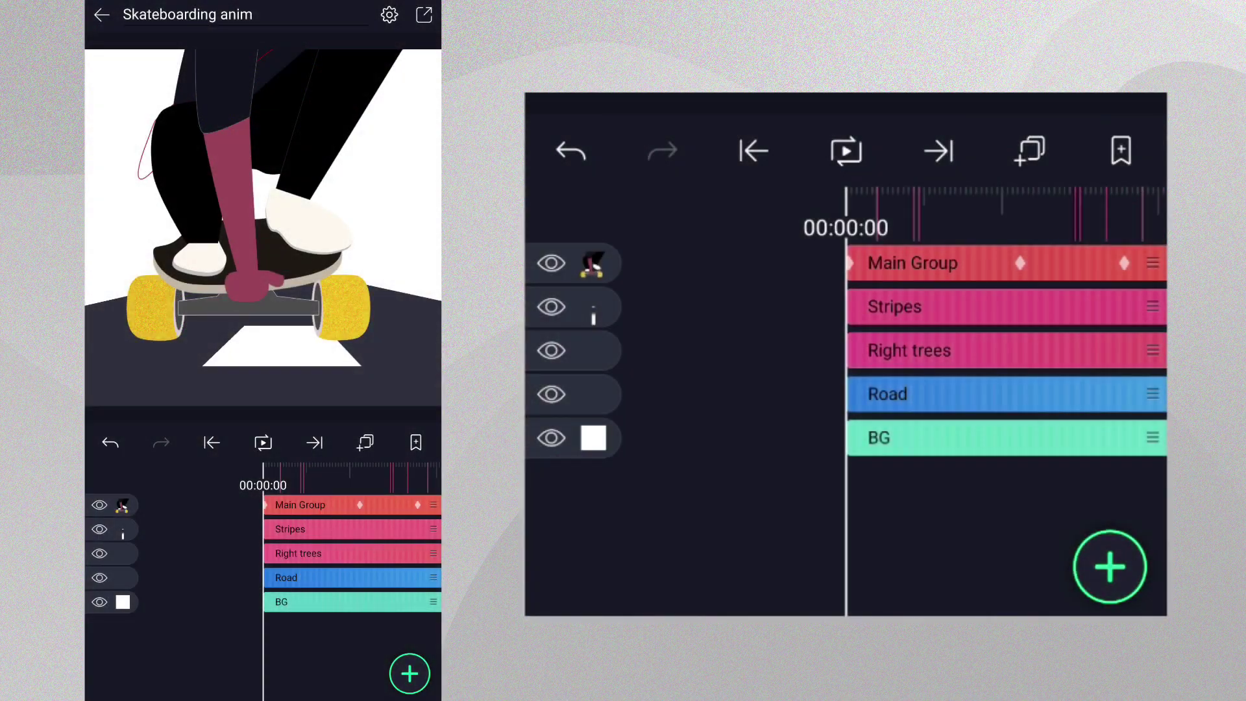
- Scrub the timeline to about 00:01:04 and open the Right trees group
{"action": "mouse_move", "coordinate": [318, 660]}
{"action": "left_mouse_down"}
{"action": "mouse_move", "coordinate": [166, 656]}
{"action": "mouse_move", "coordinate": [109, 670]}
{"action": "left_mouse_up"}
{"action": "mouse_move", "coordinate": [267, 640]}
{"action": "left_mouse_down"}
{"action": "mouse_move", "coordinate": [389, 636]}
{"action": "mouse_move", "coordinate": [128, 649]}
{"action": "mouse_move", "coordinate": [264, 648]}
{"action": "left_mouse_up"}
{"action": "left_click", "coordinate": [234, 558]}
{"action": "left_click", "coordinate": [262, 667]}
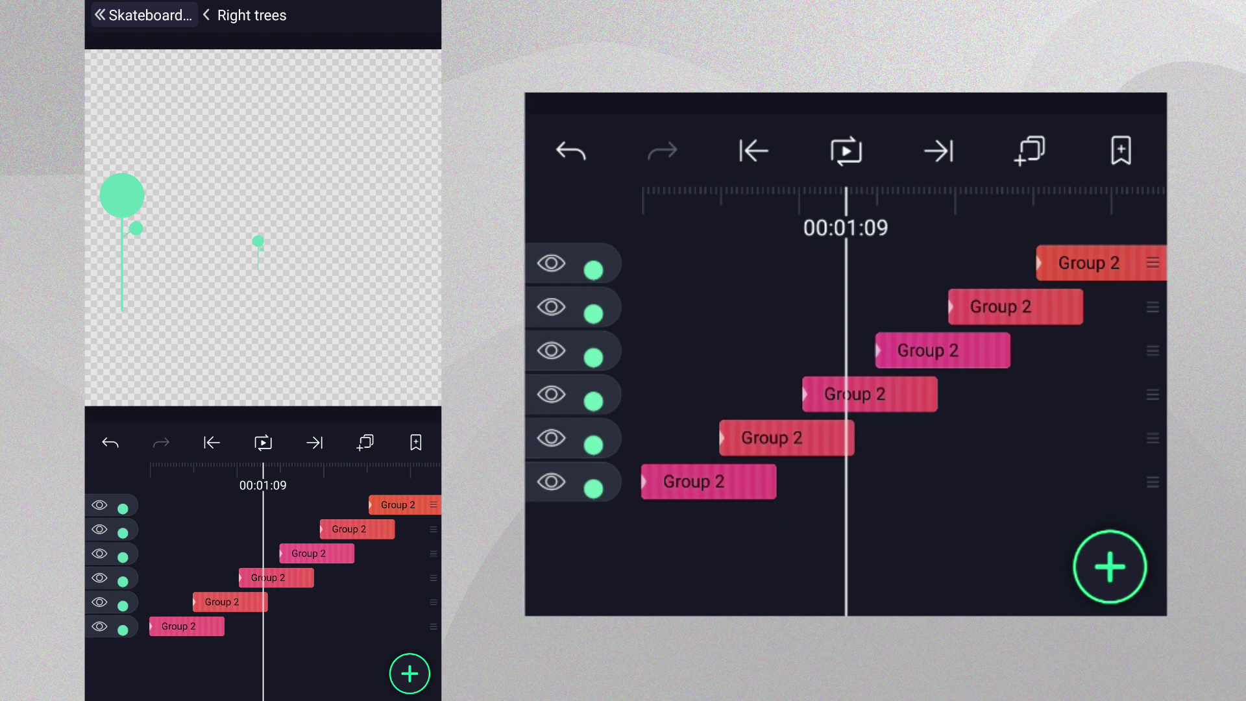
- Back in the full scene, duplicate the Right trees layer
{"action": "left_click", "coordinate": [165, 14]}
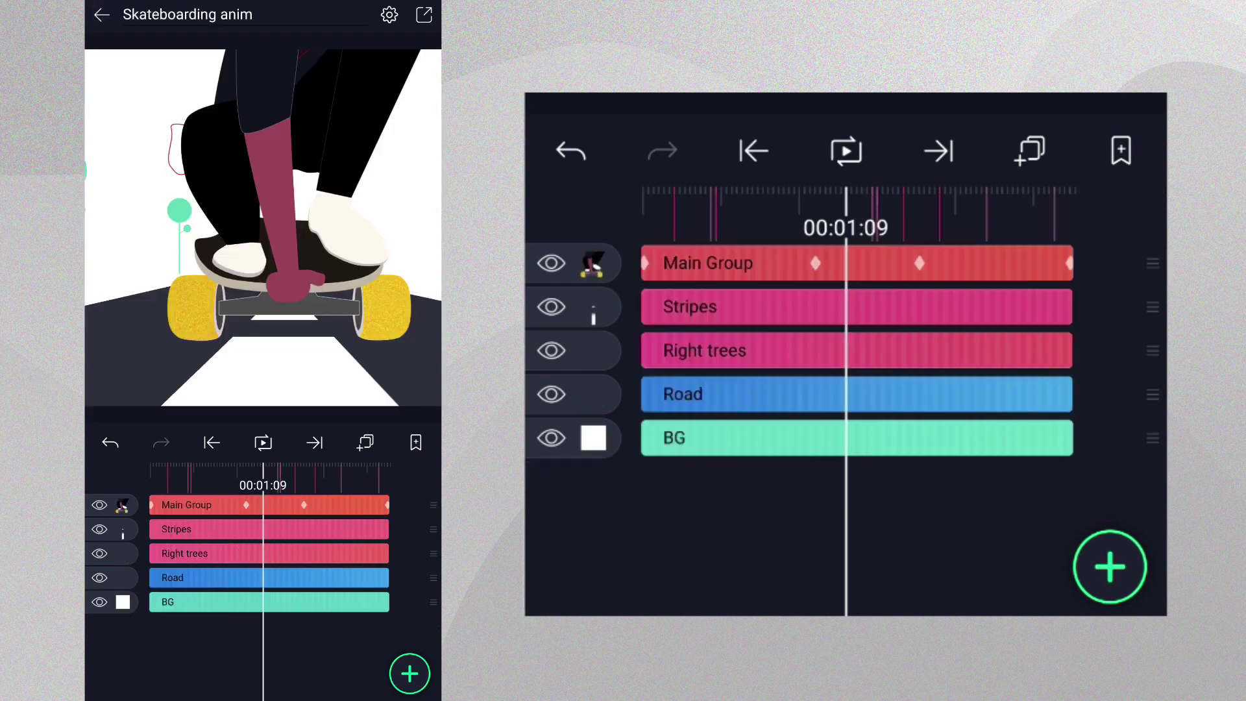
{"action": "left_click", "coordinate": [195, 552]}
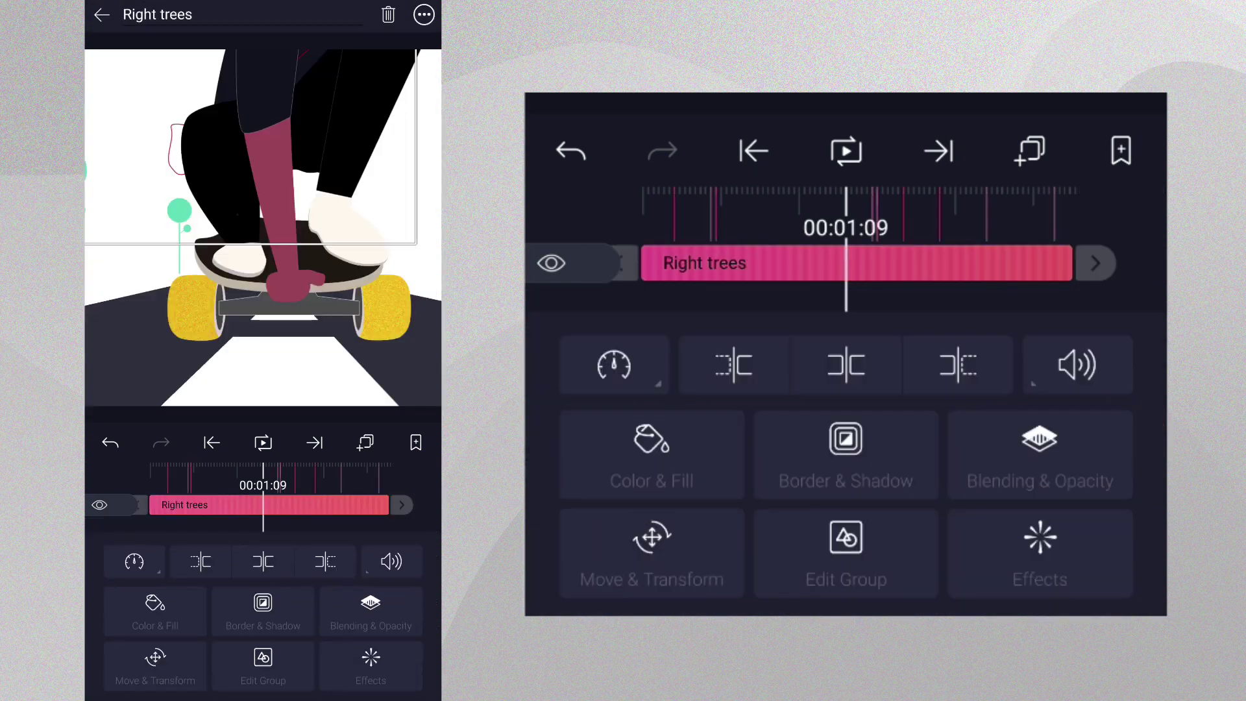
{"action": "left_click", "coordinate": [365, 441]}
{"action": "left_click", "coordinate": [308, 587]}
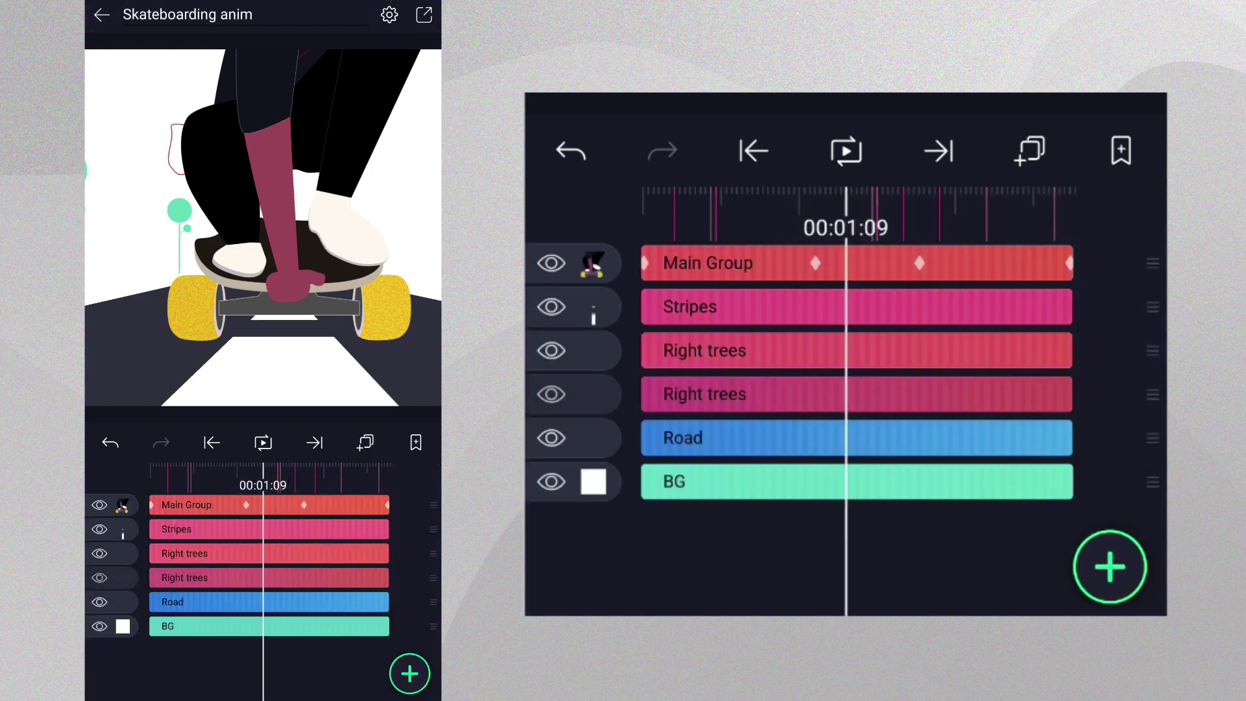
- Flip the copied trees horizontally, shift them further right, and rewind to the start
{"action": "left_click", "coordinate": [184, 577]}
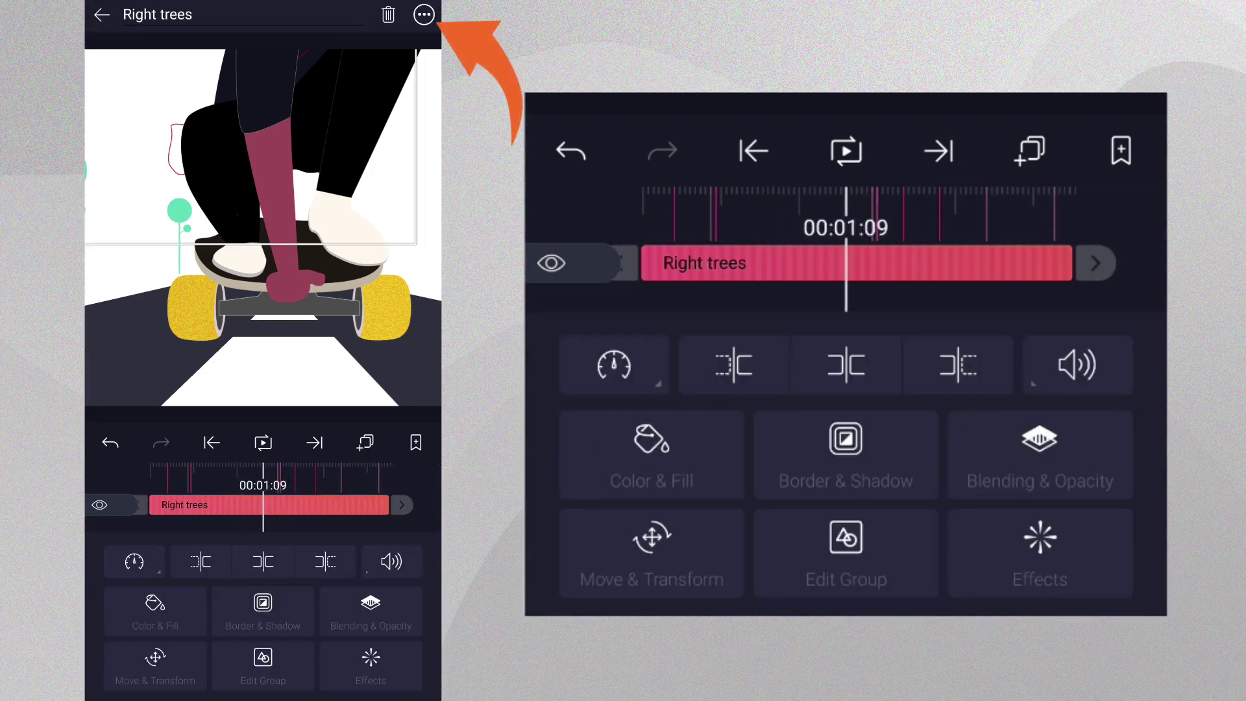
{"action": "left_click", "coordinate": [423, 26]}
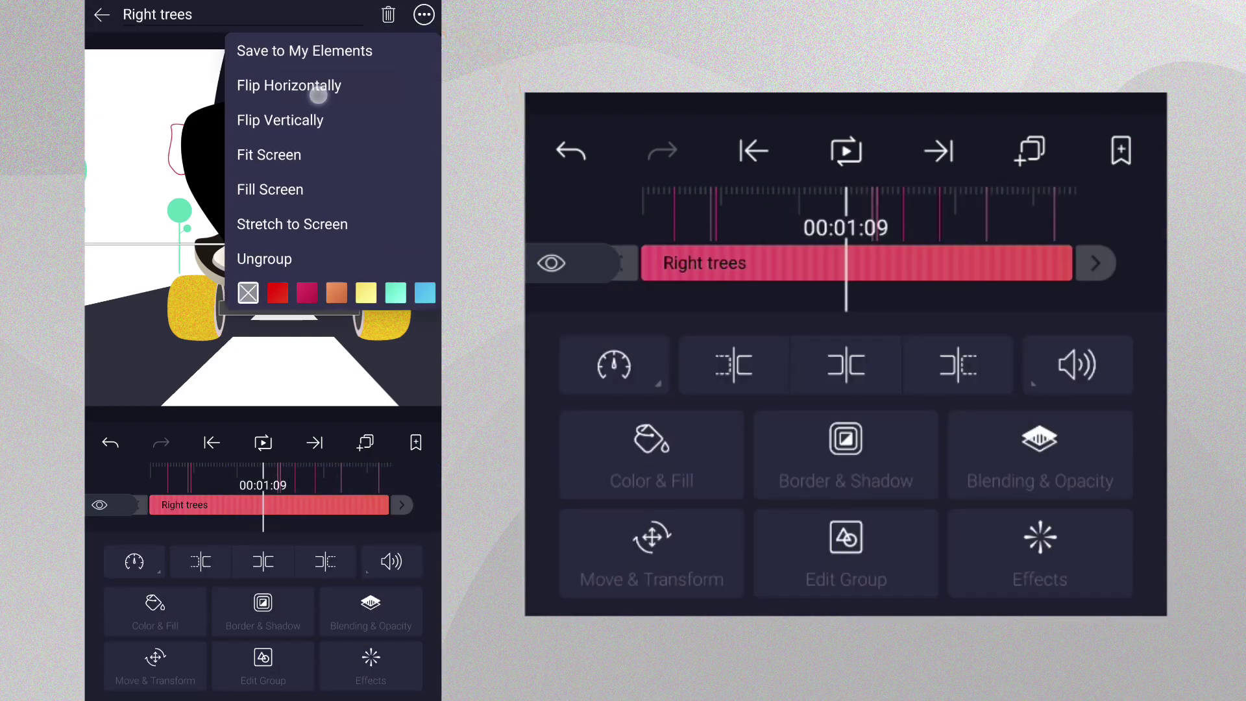
{"action": "left_click", "coordinate": [318, 95]}
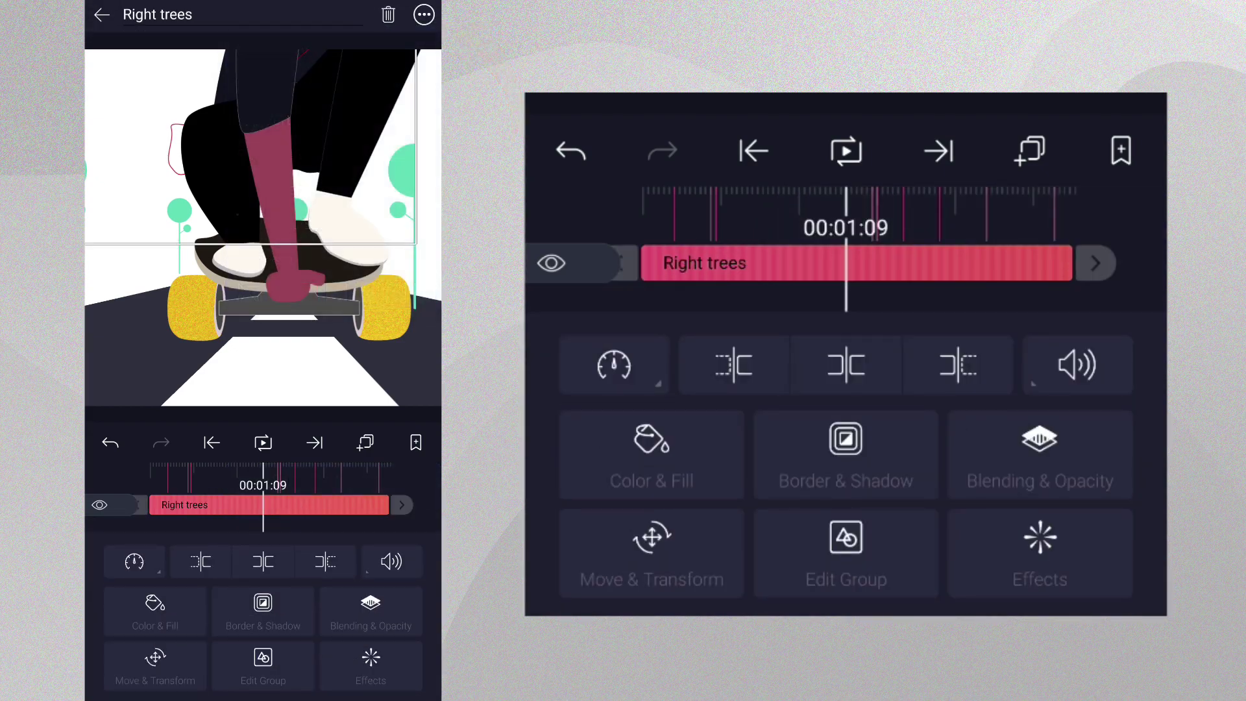
{"action": "left_click", "coordinate": [162, 672]}
{"action": "left_click_drag", "start_coordinate": [251, 656], "coordinate": [276, 651]}
{"action": "left_click", "coordinate": [292, 489]}
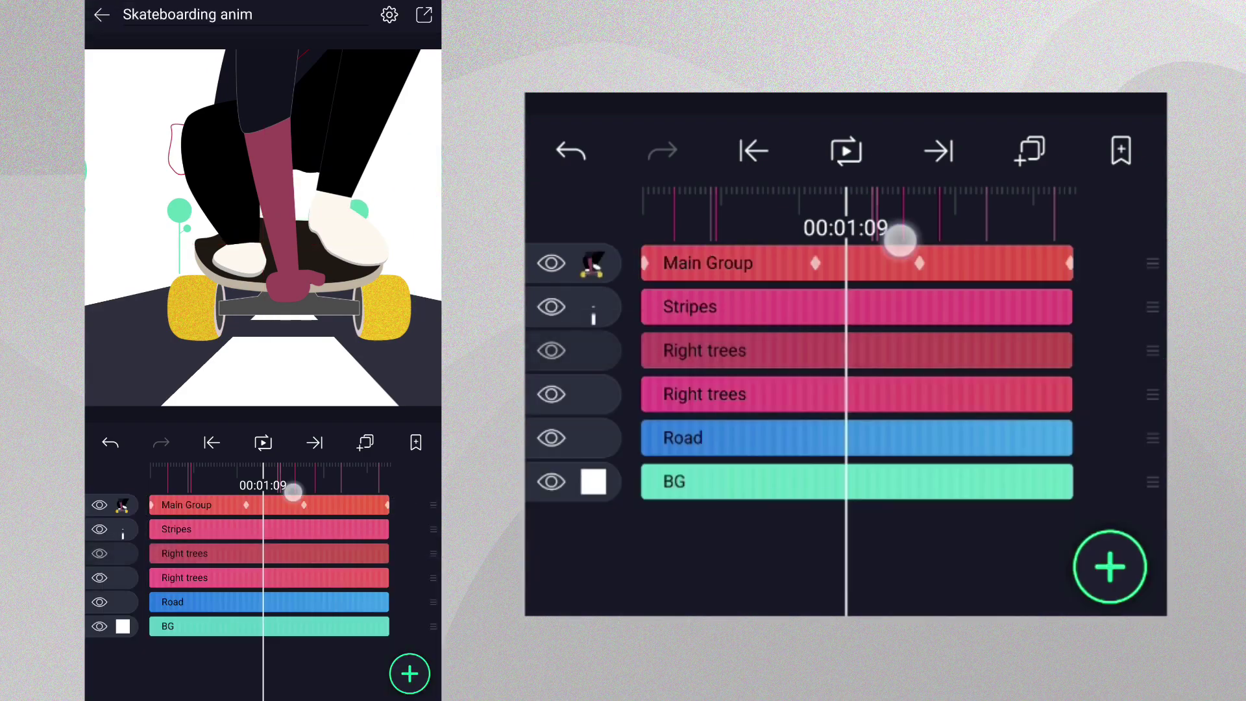
{"action": "left_click_drag", "start_coordinate": [292, 489], "coordinate": [406, 489]}
{"action": "left_click", "coordinate": [263, 443]}
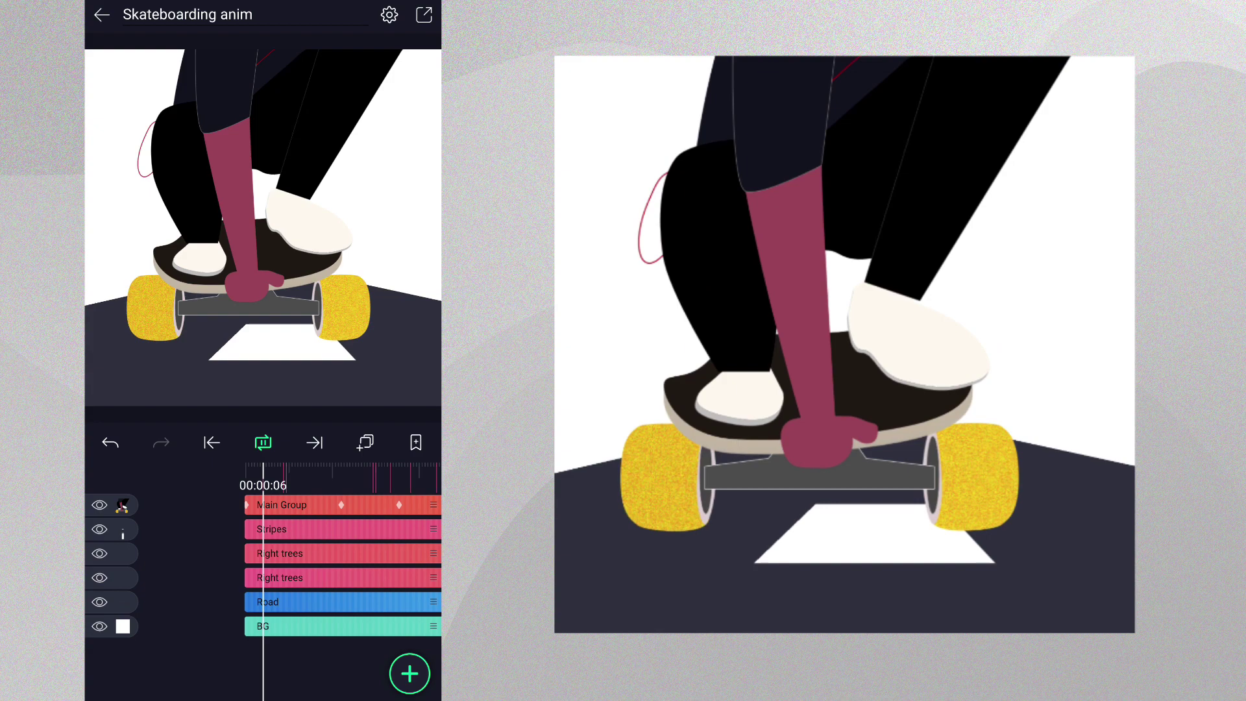